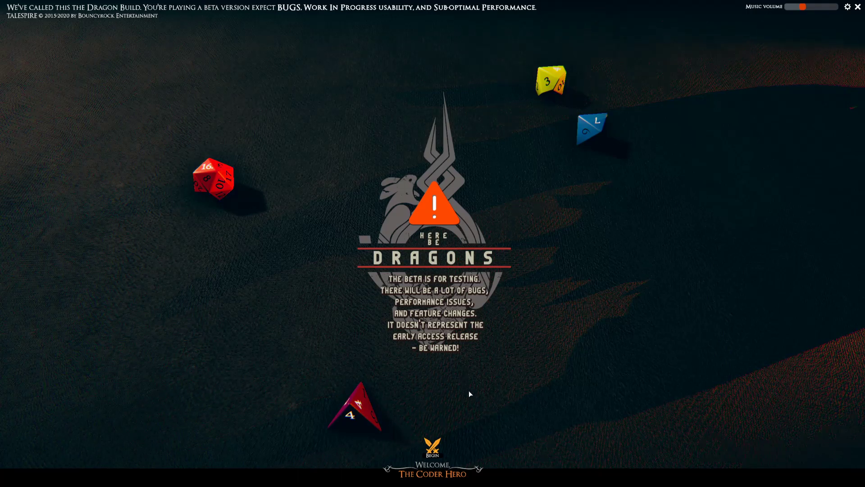
Create a new campaign named "Gablin Arrows" and open it
left_click(432, 447)
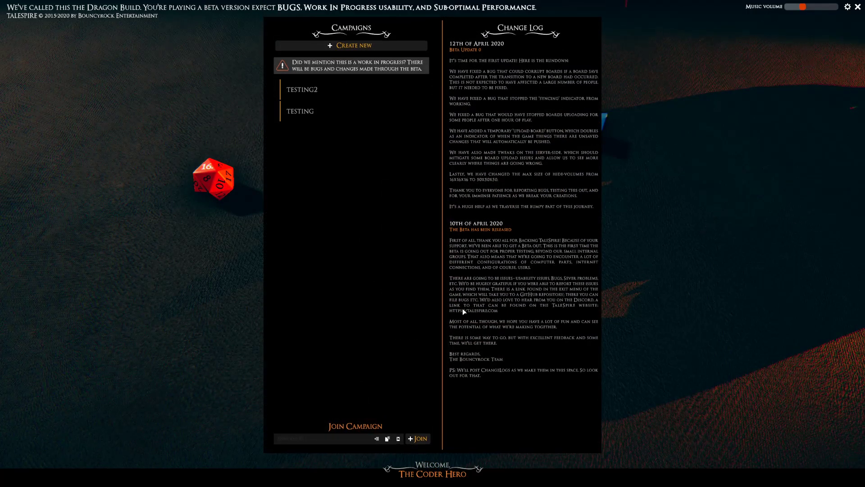
left_click(345, 47)
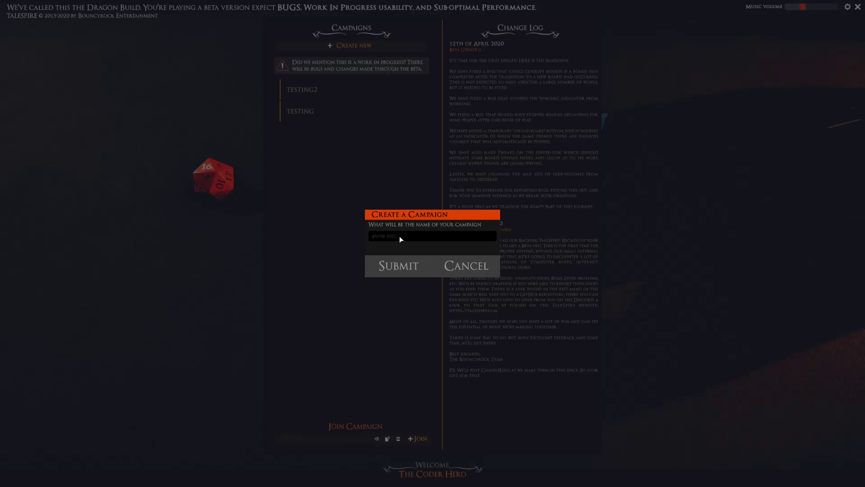
type("Garlin Arrows")
left_click(399, 266)
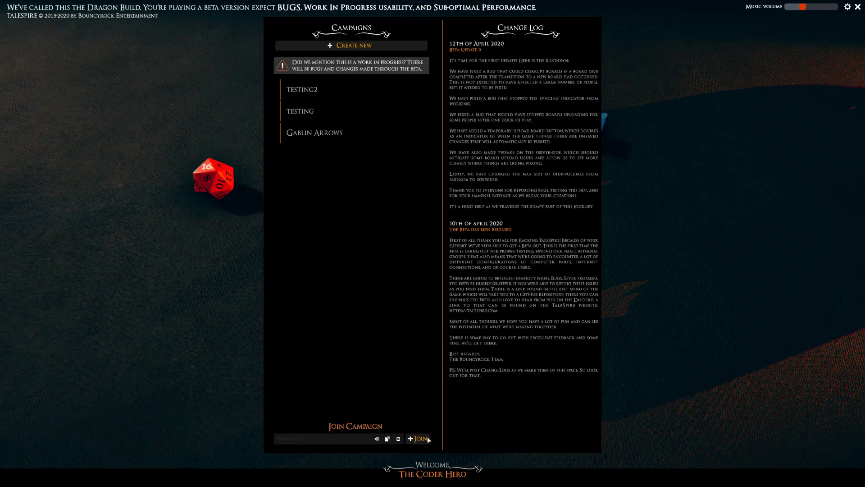
left_click(302, 132)
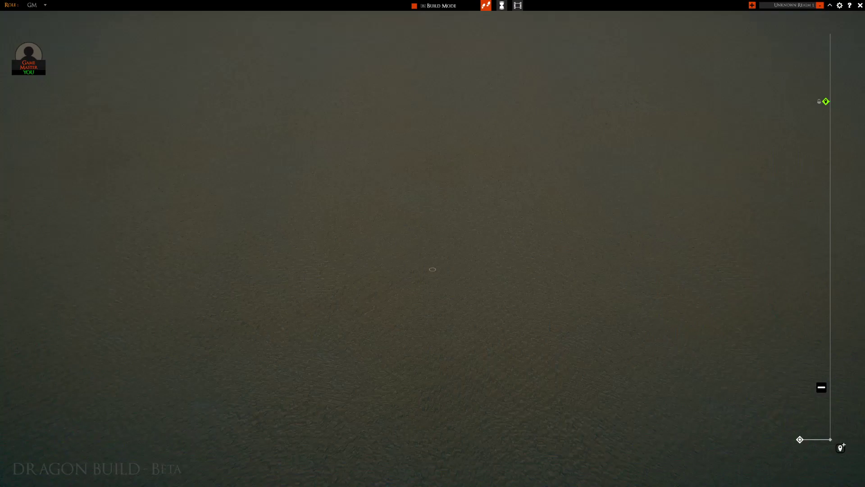
Switch to Chrome, search images for "Goblin Arrows Map", view the Goblin Ambush map as reference, and return to TaleSpire
left_click(191, 480)
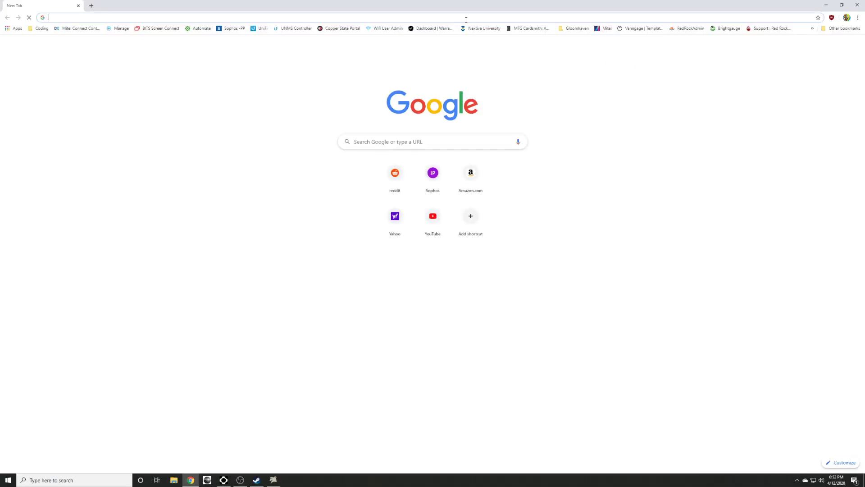
type("goblin arrows")
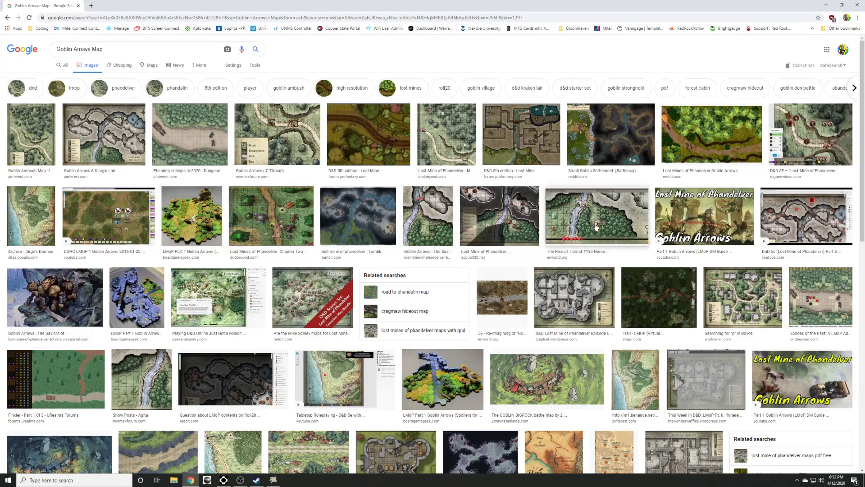
left_click(40, 144)
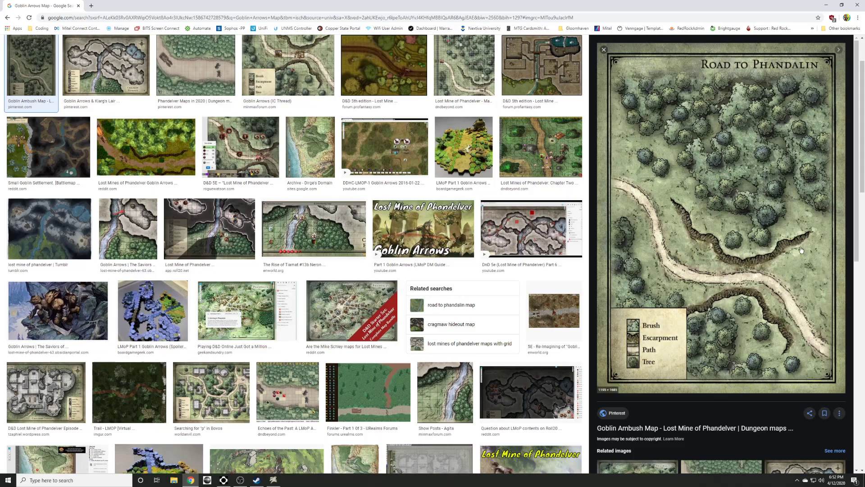
left_click(828, 6)
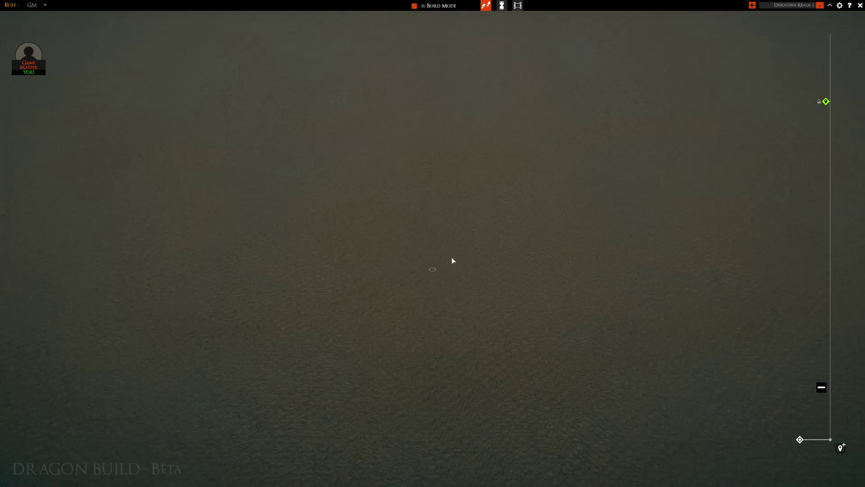
Enter Build Mode and lay a large rectangular field of Grass - Lush tiles from the Nature category
left_click(439, 6)
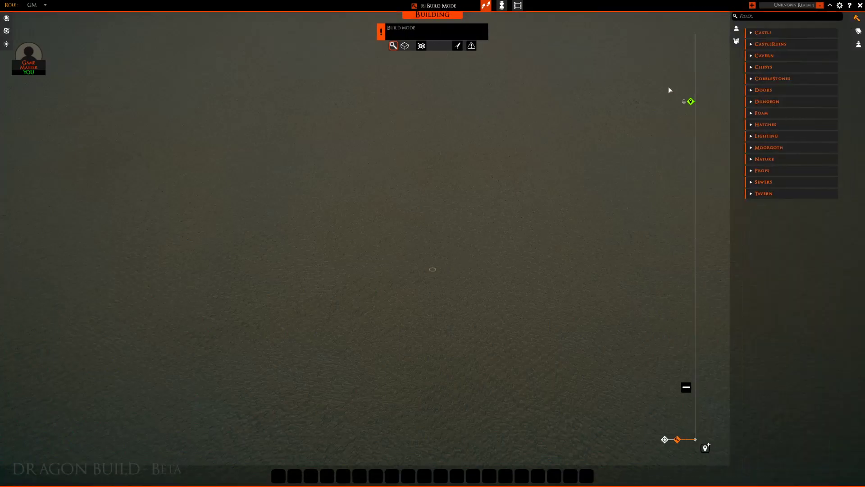
left_click(752, 159)
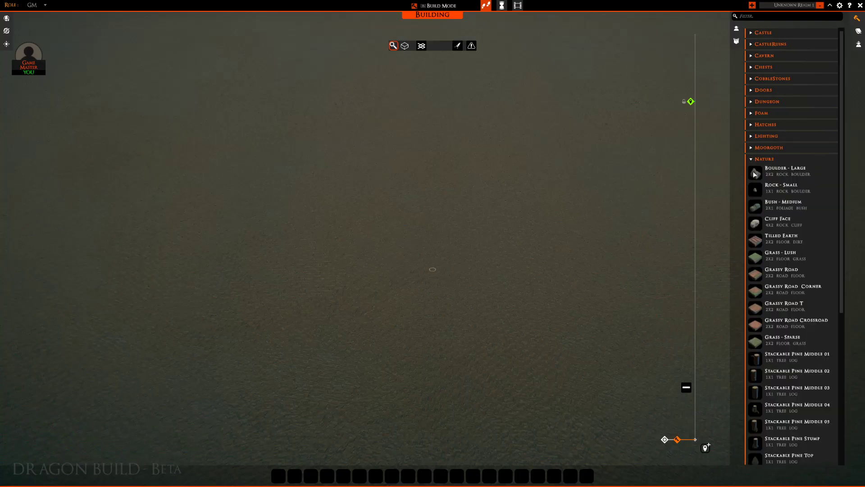
left_click(762, 260)
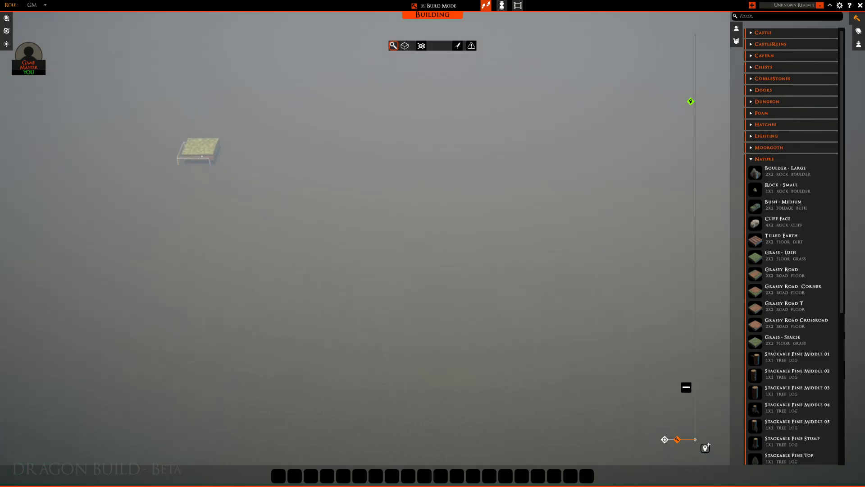
left_click_drag(194, 146, 656, 386)
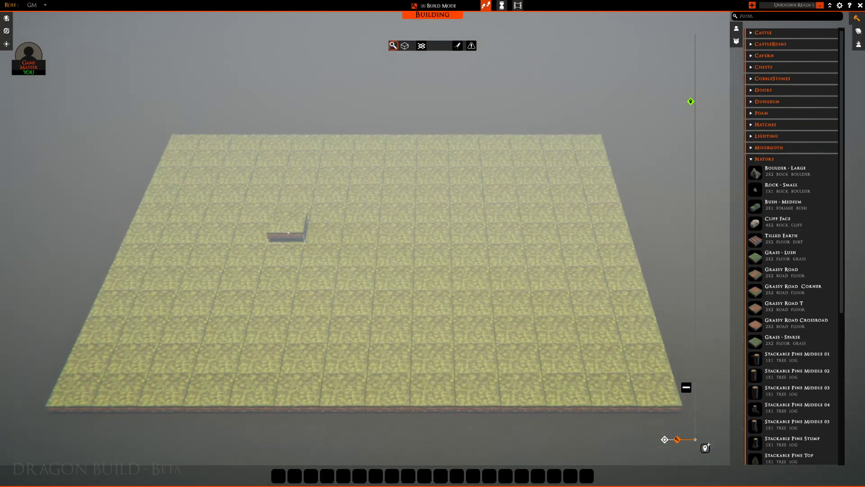
right_click(288, 233)
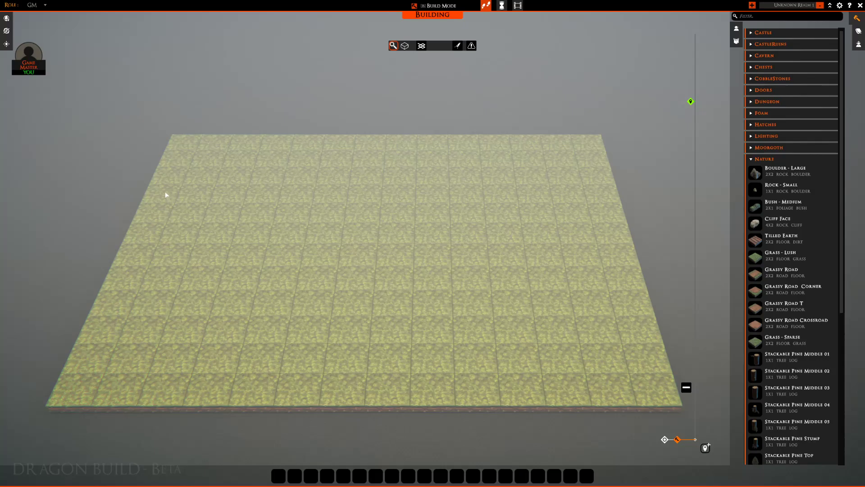
Delete grass tiles to carve a one-tile-wide winding path across the field from its west edge to its east edge
mouse_move(167, 194)
left_mouse_down()
mouse_move(197, 199)
mouse_move(218, 251)
mouse_move(236, 257)
mouse_move(448, 261)
left_mouse_up()
left_click(227, 201)
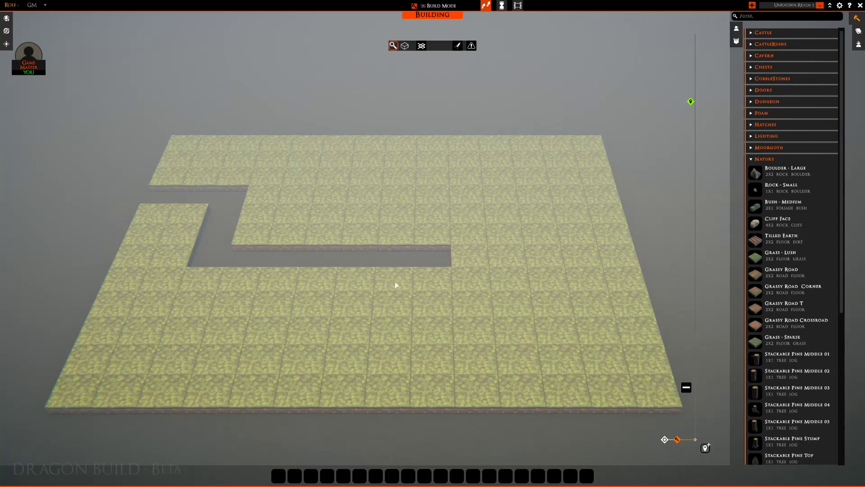
left_click_drag(473, 255, 518, 257)
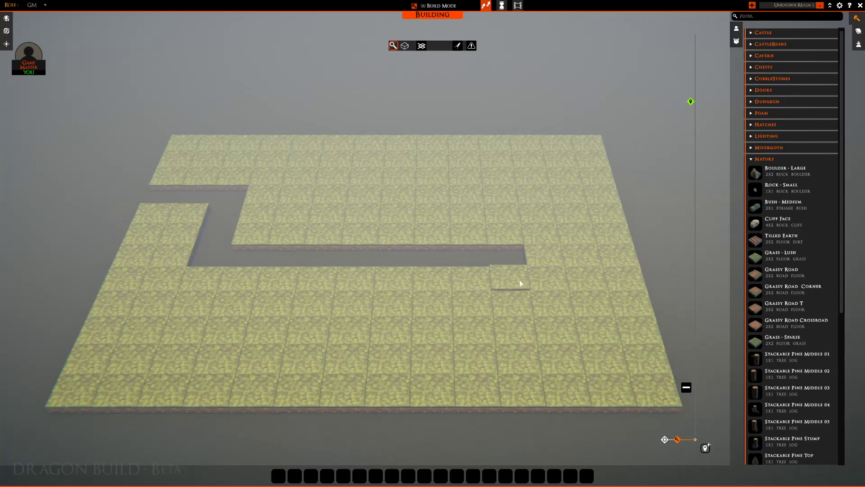
left_click(547, 275)
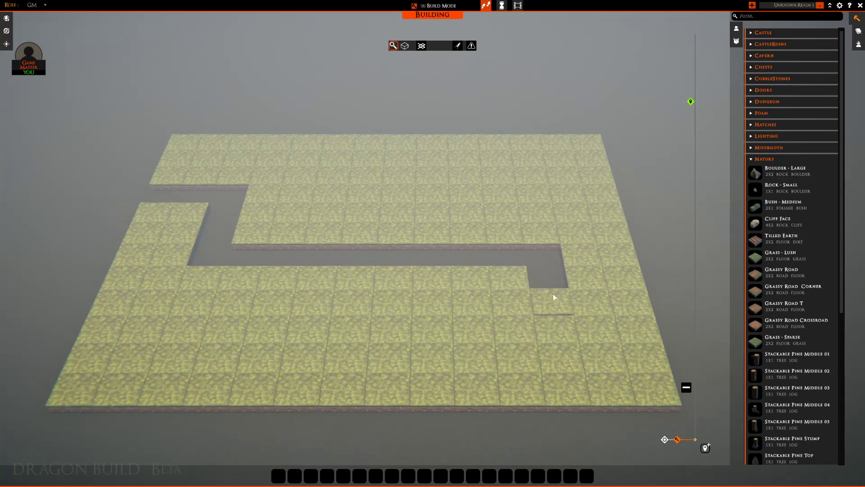
left_click_drag(562, 295, 574, 302)
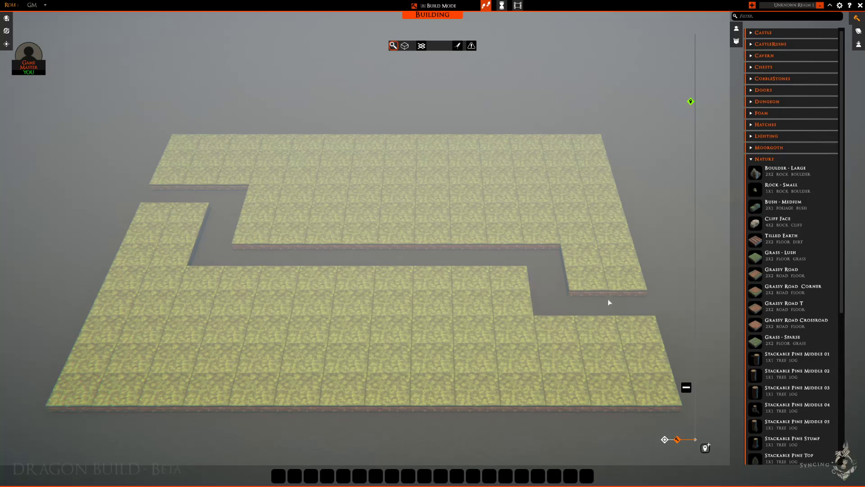
Lay Grassy Road tiles along the west entrance and the long straight stretch of the path gap
left_click_drag(760, 276, 192, 192)
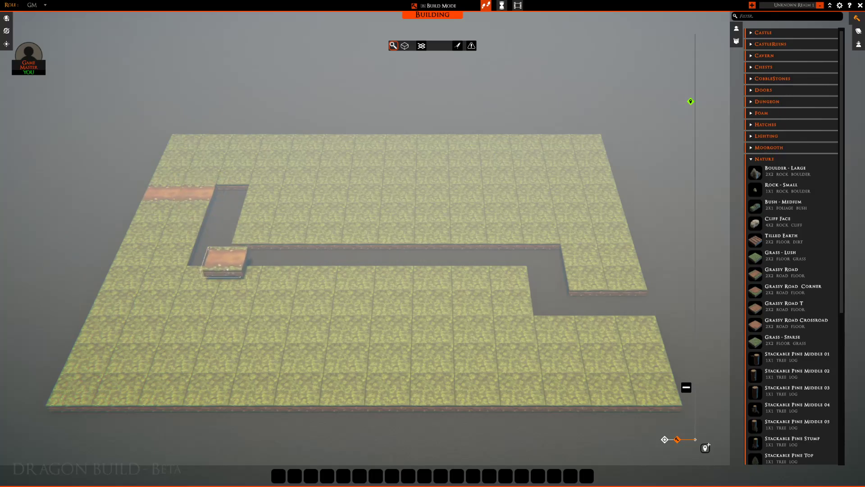
left_click_drag(242, 255, 505, 256)
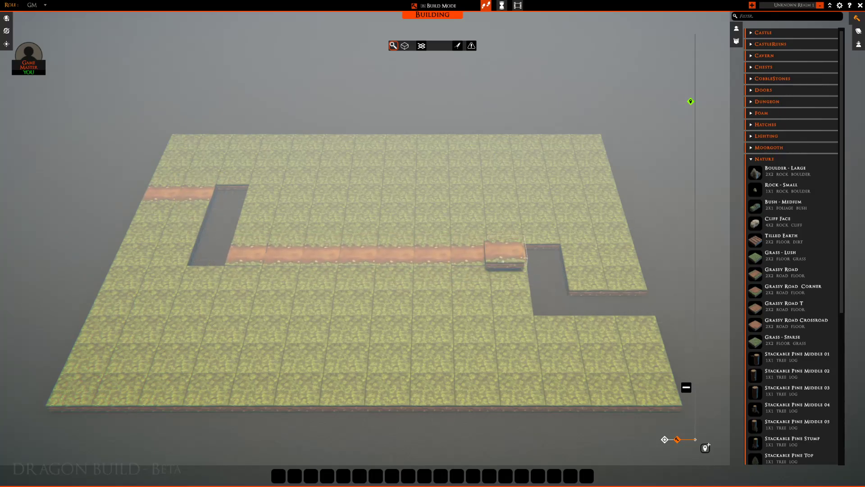
Enable the build grid and clear the road tiles and adjacent grass to widen the winding path gap to two tiles
left_click(421, 46)
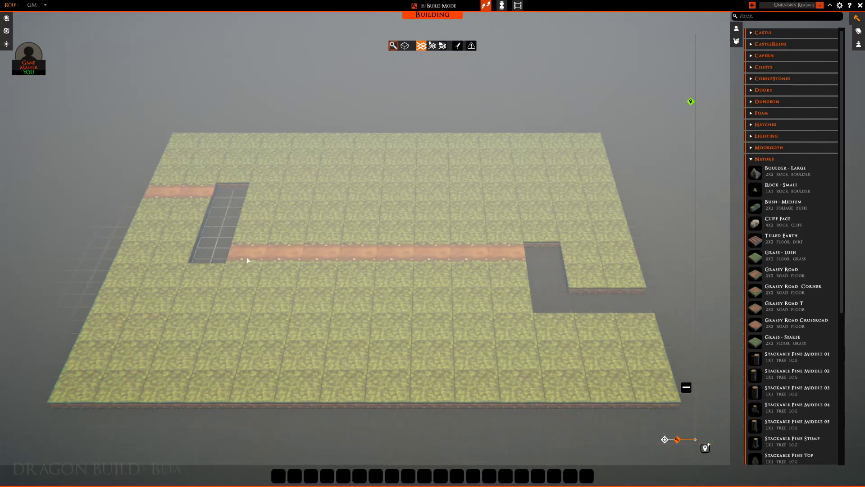
mouse_move(247, 257)
left_mouse_down()
mouse_move(471, 258)
mouse_move(390, 251)
mouse_move(199, 188)
mouse_move(176, 188)
mouse_move(164, 202)
mouse_move(183, 209)
mouse_move(185, 228)
left_mouse_up()
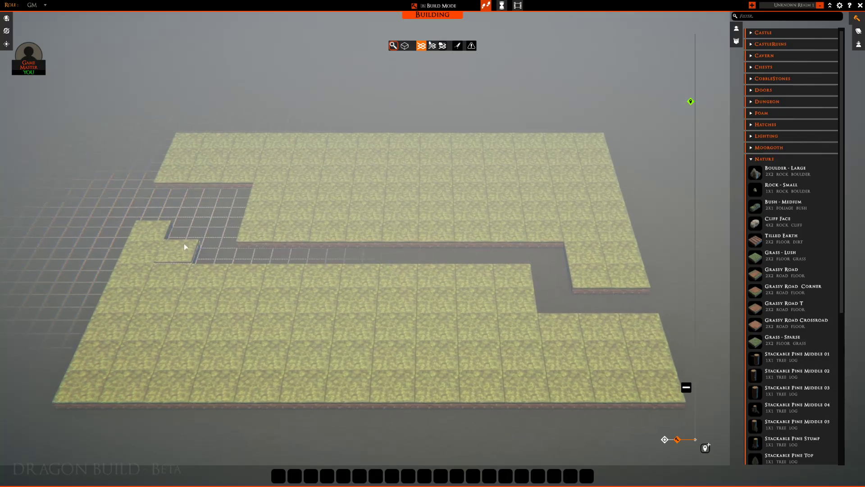
mouse_move(177, 271)
left_mouse_down()
mouse_move(282, 284)
mouse_move(473, 283)
mouse_move(516, 291)
mouse_move(522, 327)
mouse_move(565, 326)
left_mouse_up()
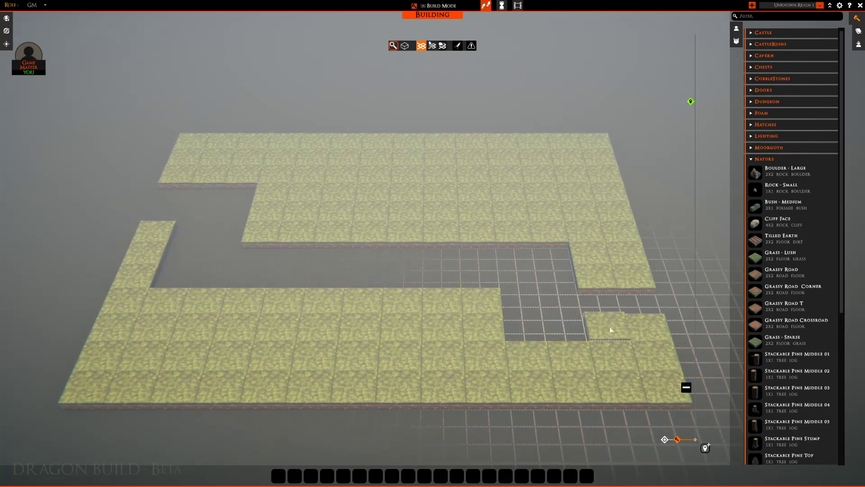
left_click_drag(616, 330, 653, 326)
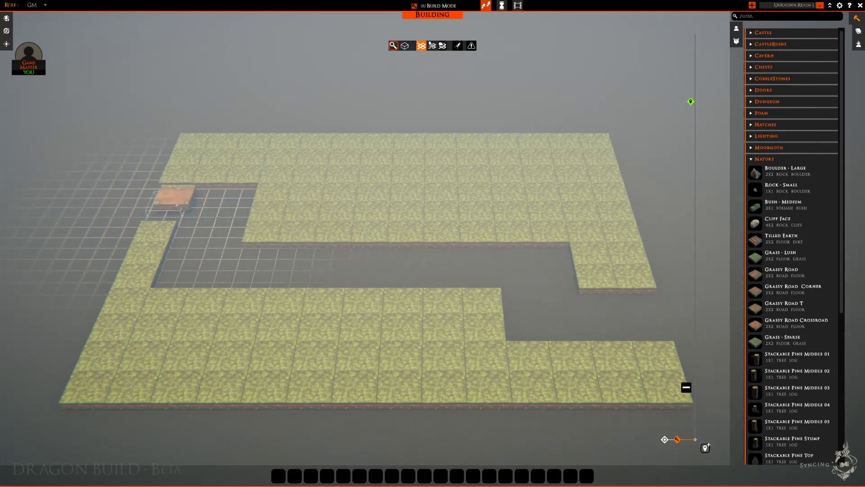
Lay the first road tiles at the path's west entrance and place a Grassy Road Corner at the first outer bend
left_click(172, 193)
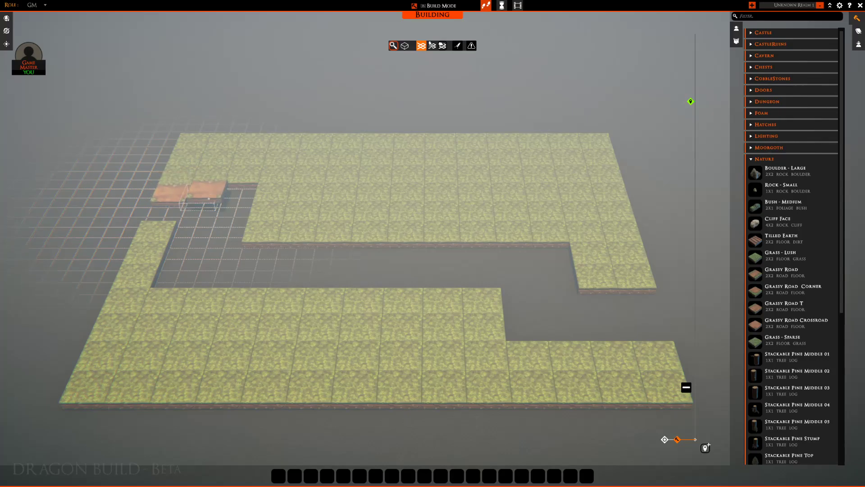
left_click(187, 214)
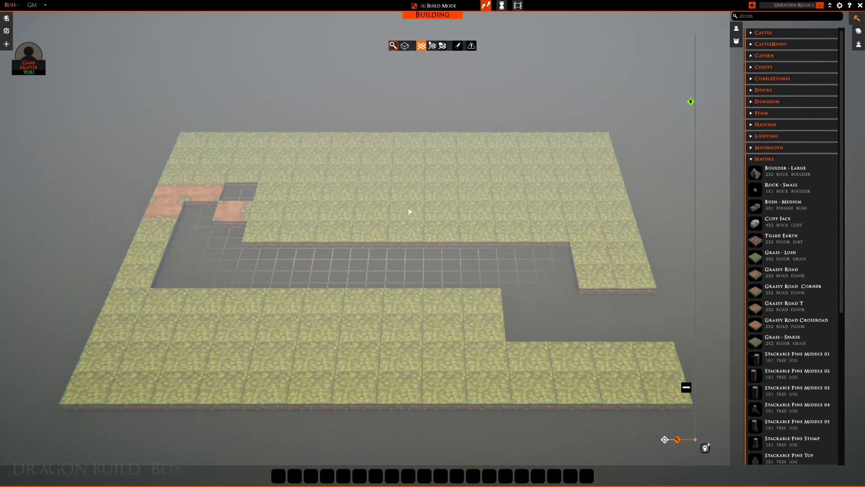
left_click(760, 295)
left_click(243, 192)
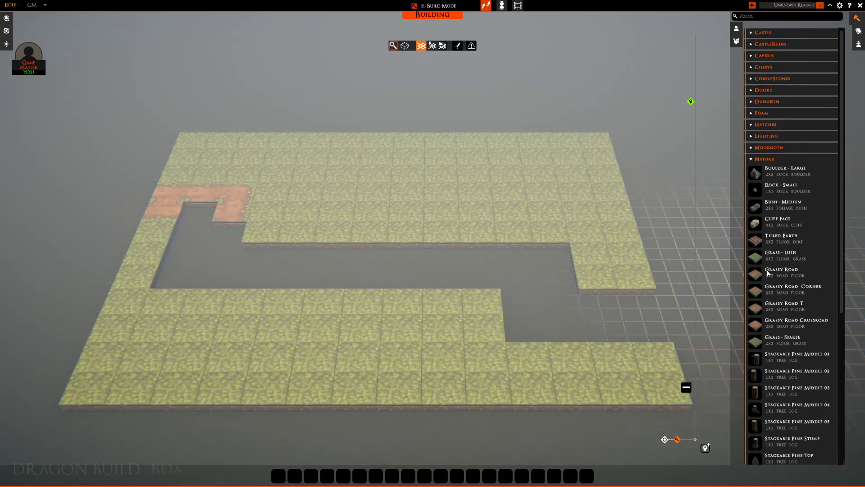
Fill the first bend down to the long stretch with Grassy Road T tiles, replacing the wrongly oriented one
left_click(760, 307)
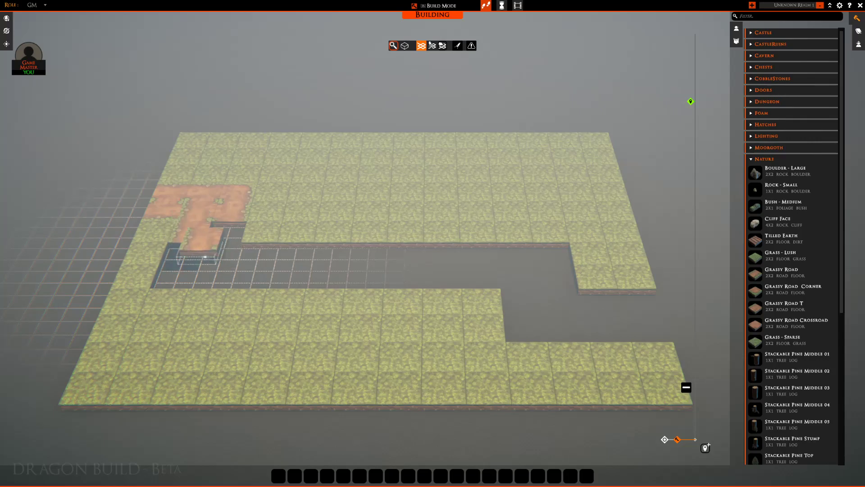
left_click(227, 239)
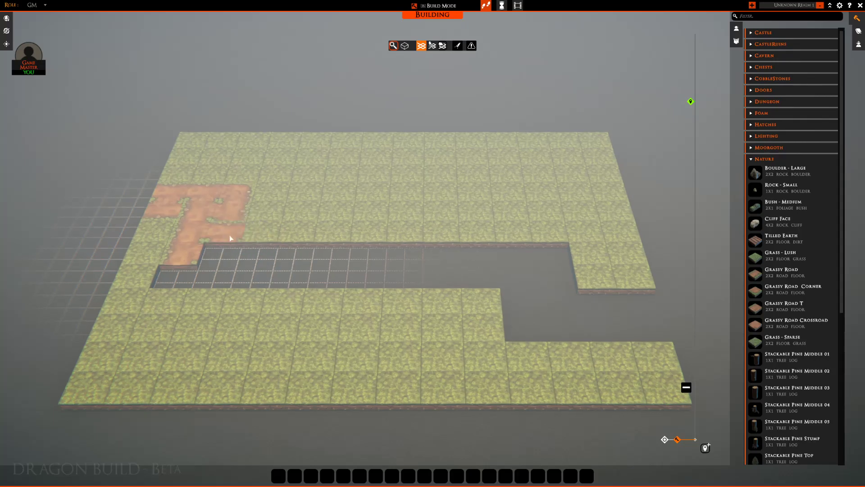
key("Delete")
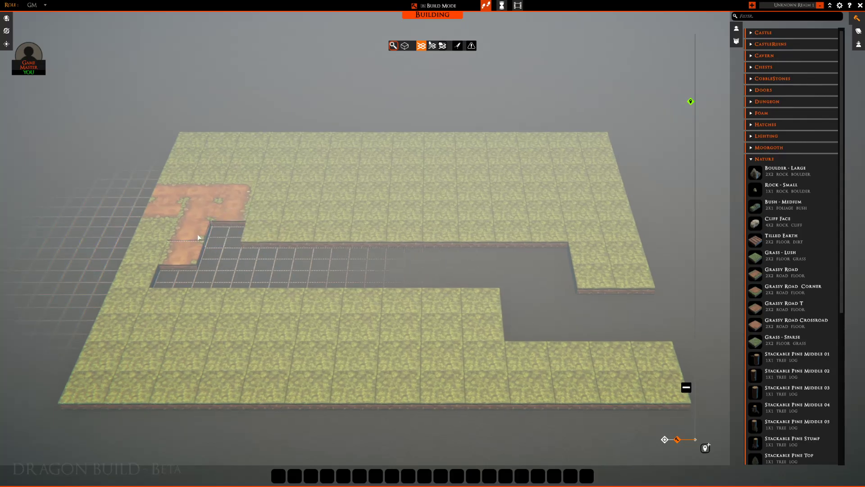
left_click(197, 237)
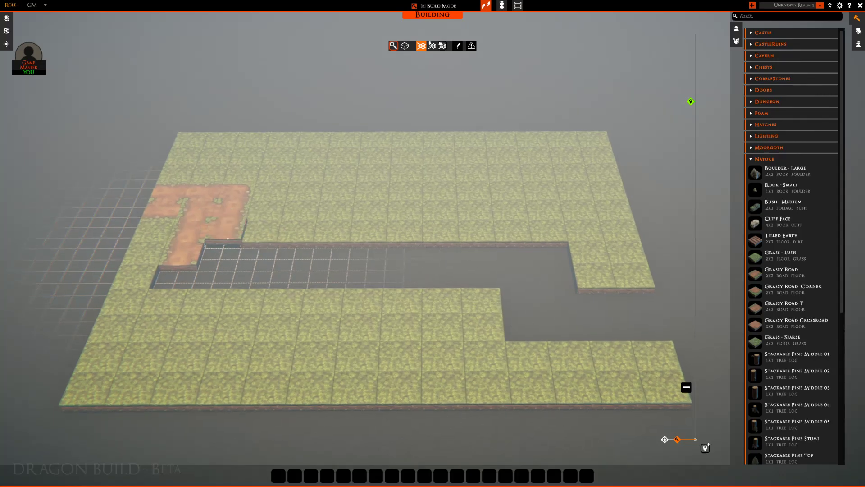
left_click(228, 238)
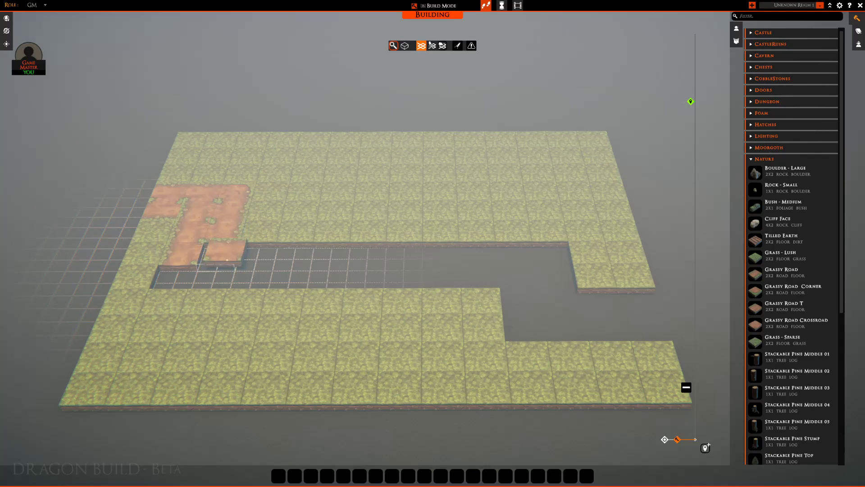
left_click(259, 263)
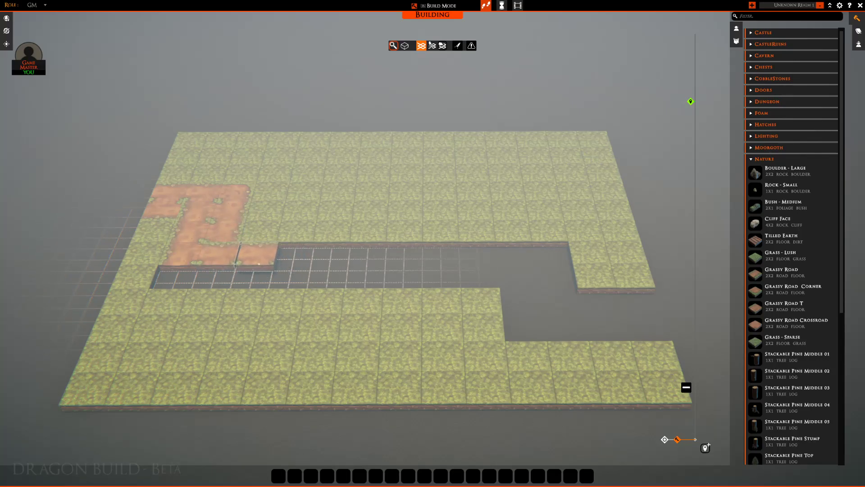
Fill both rows of the long stretch, the eastern bend and the two-tile-wide east exit with Grassy Road T tiles
left_click_drag(259, 259, 525, 260)
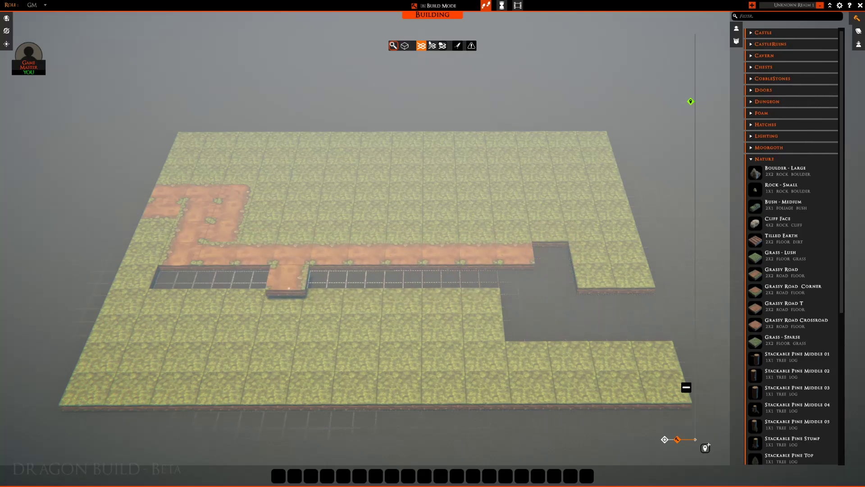
left_click_drag(215, 273, 482, 280)
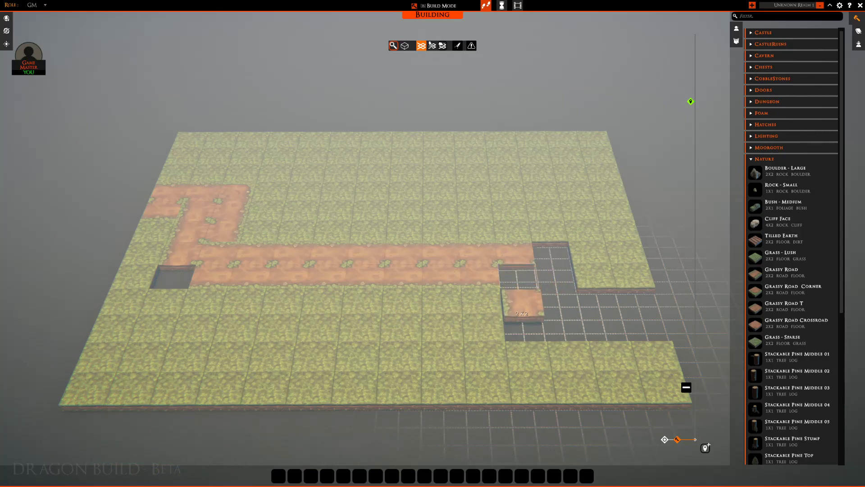
left_click(522, 302)
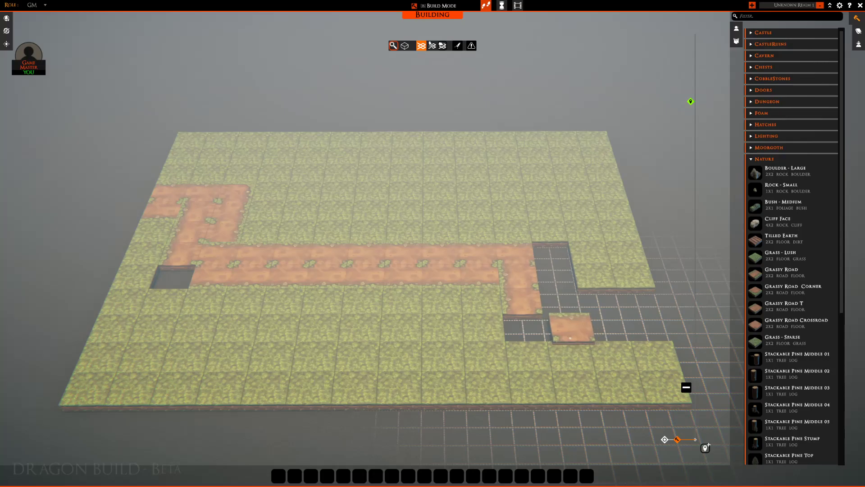
left_click_drag(570, 327, 653, 323)
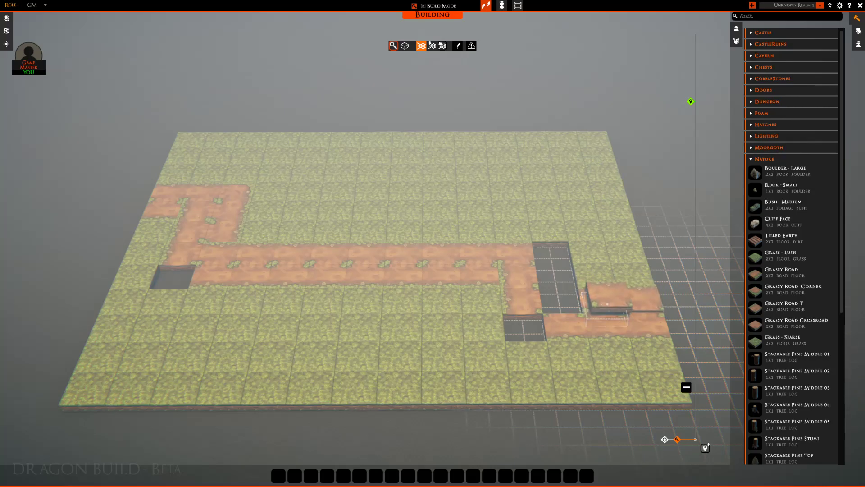
key("r")
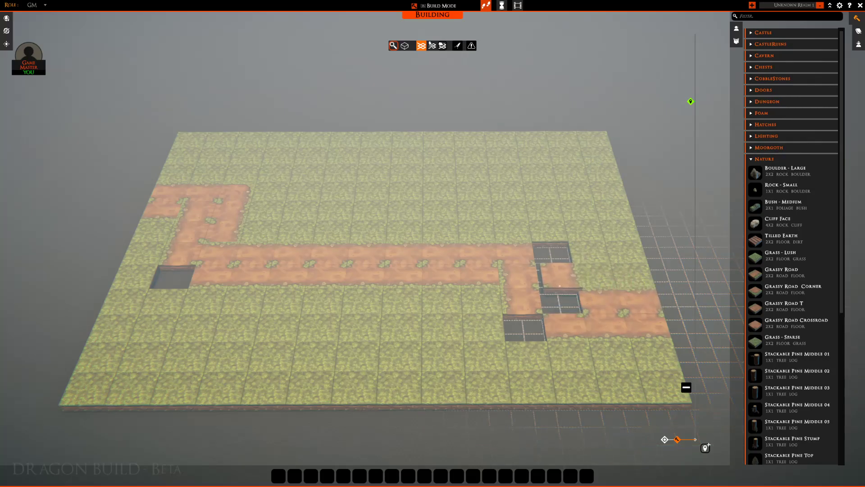
left_click(560, 286)
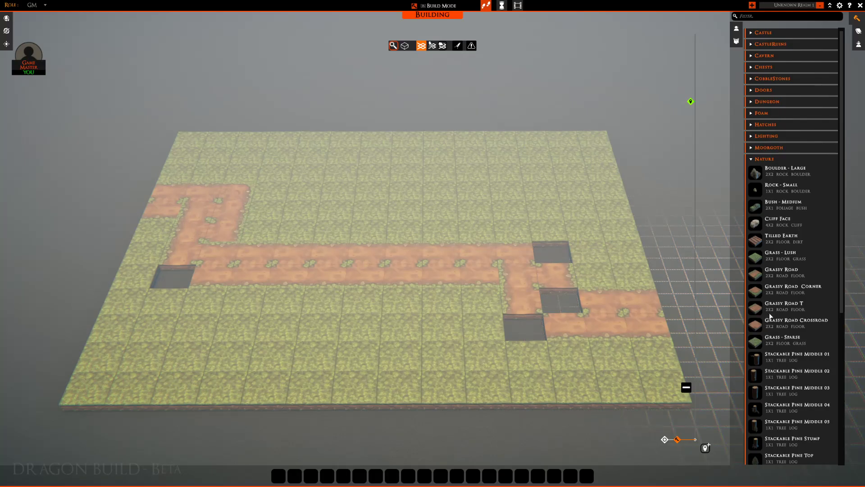
Place Grassy Road Corner tiles on the three open outer corners of the road's bends, rotated to match each turn
left_click(759, 293)
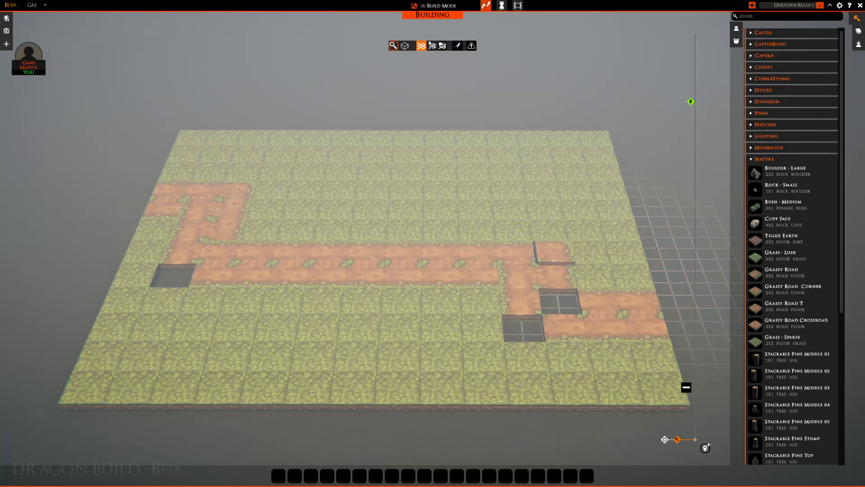
left_click(554, 259)
right_click(564, 299)
right_click(563, 301)
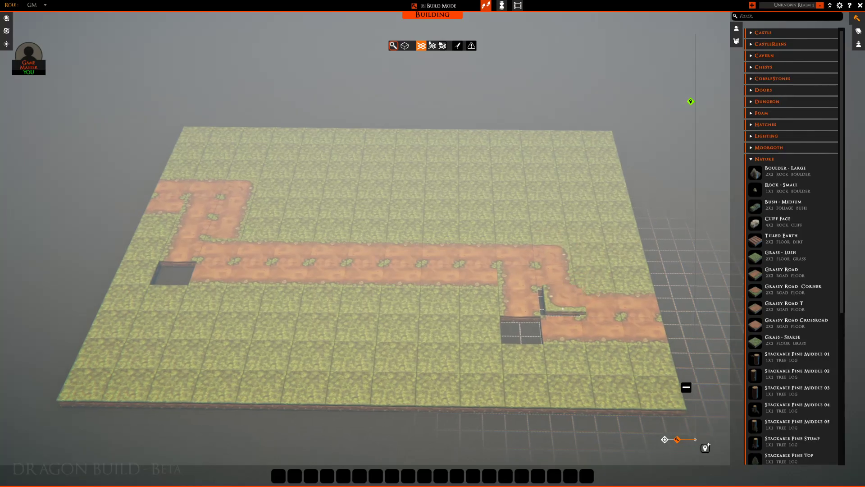
right_click(563, 308)
right_click(562, 311)
right_click(561, 306)
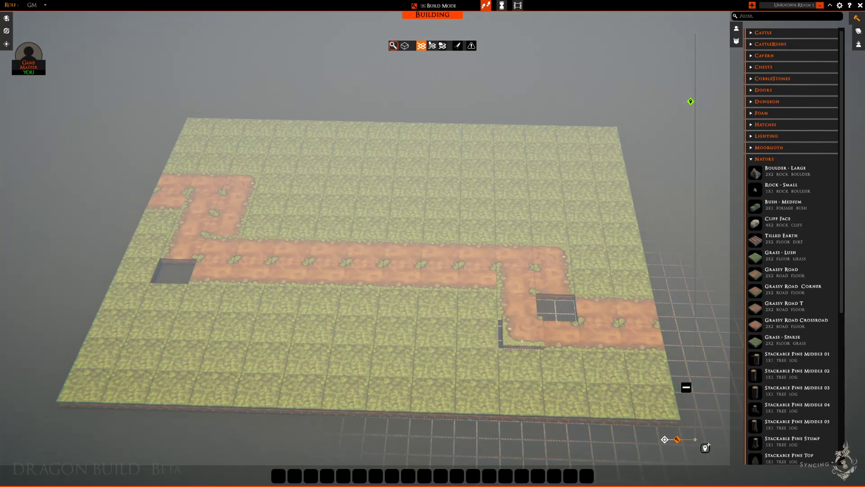
left_click(521, 332)
left_click(173, 268)
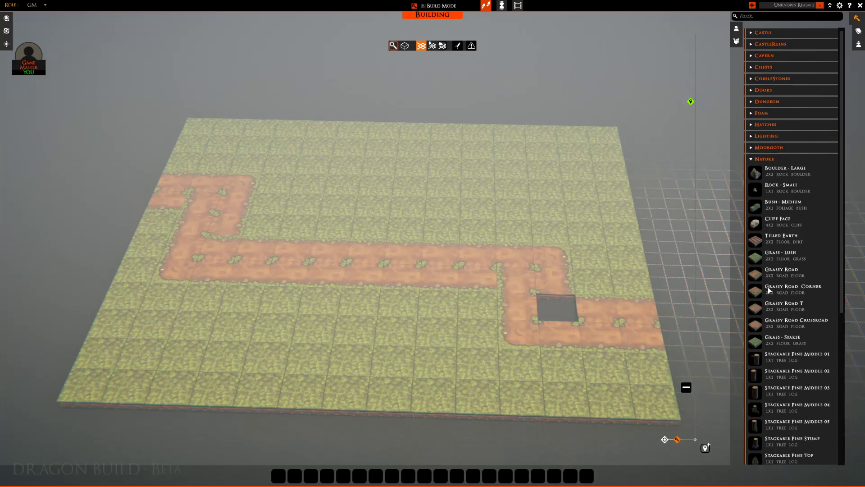
Close the remaining gap at the inner corner of the eastern bend with a Grassy Road T tile
left_click(759, 311)
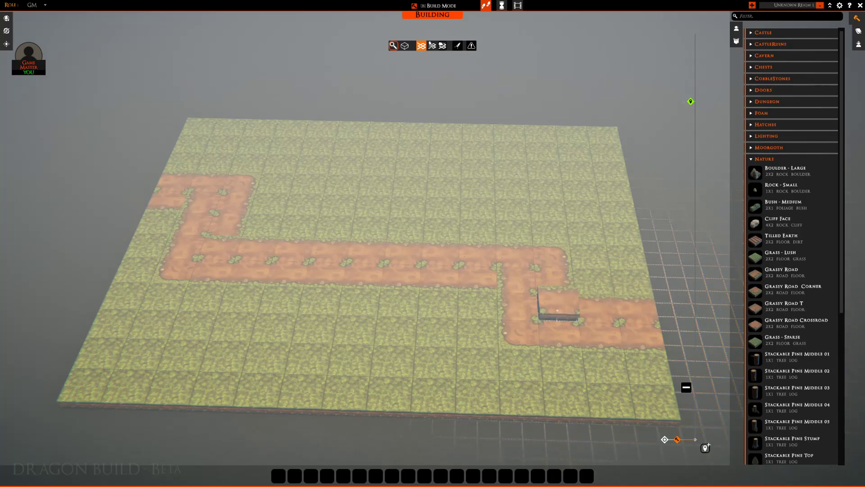
left_click(557, 303)
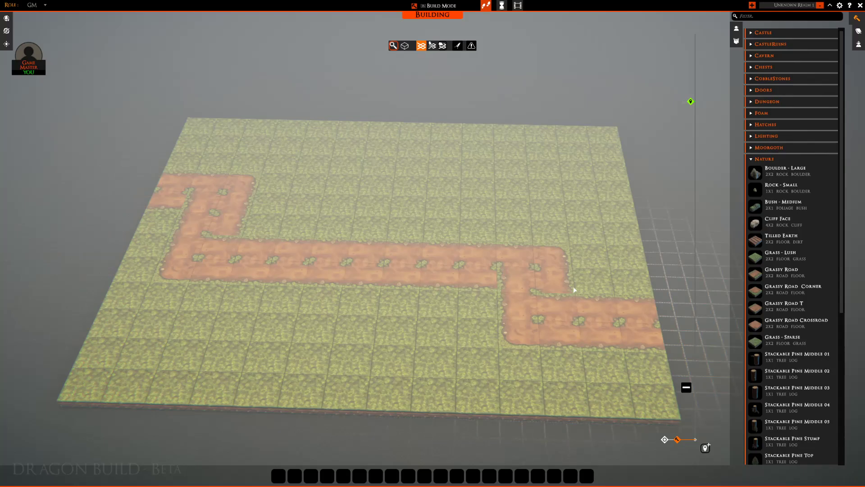
mouse_move(435, 290)
middle_mouse_down()
mouse_move(450, 280)
mouse_move(441, 282)
middle_mouse_up()
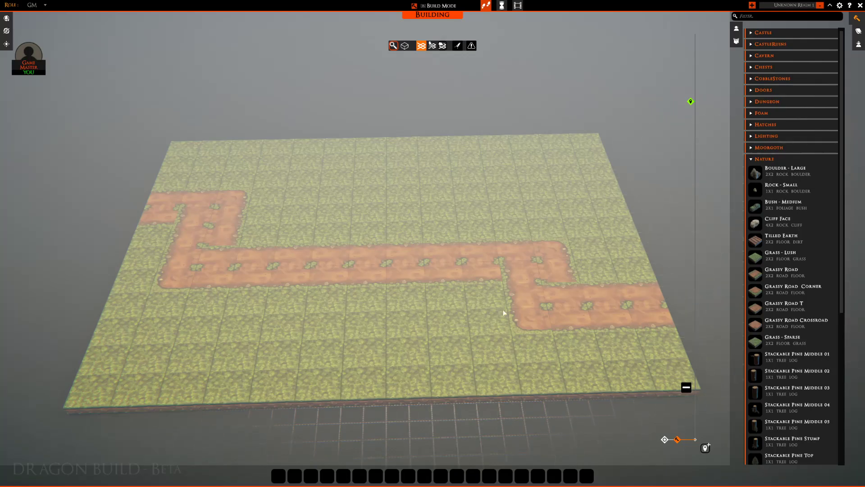
Try to raise the ground beside the long road stretch by stacking Grass - Lush tiles
left_click(758, 257)
scroll(342, 216, "up", 5)
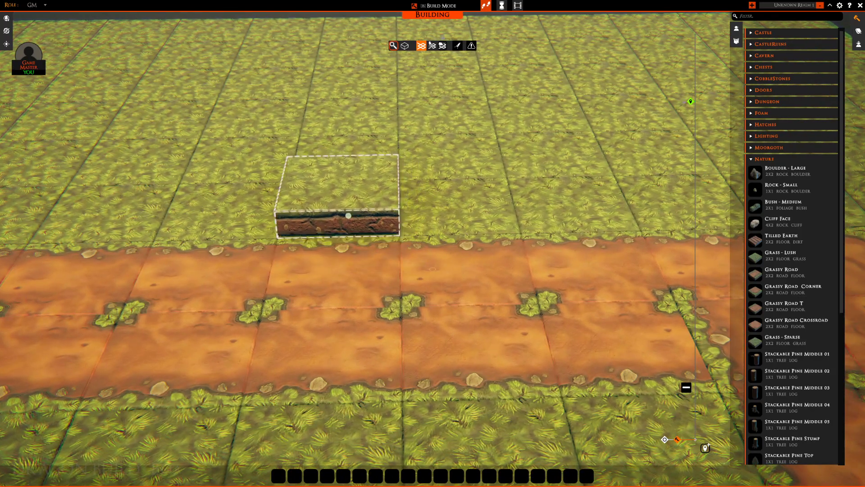
left_click(348, 215)
right_click(351, 239)
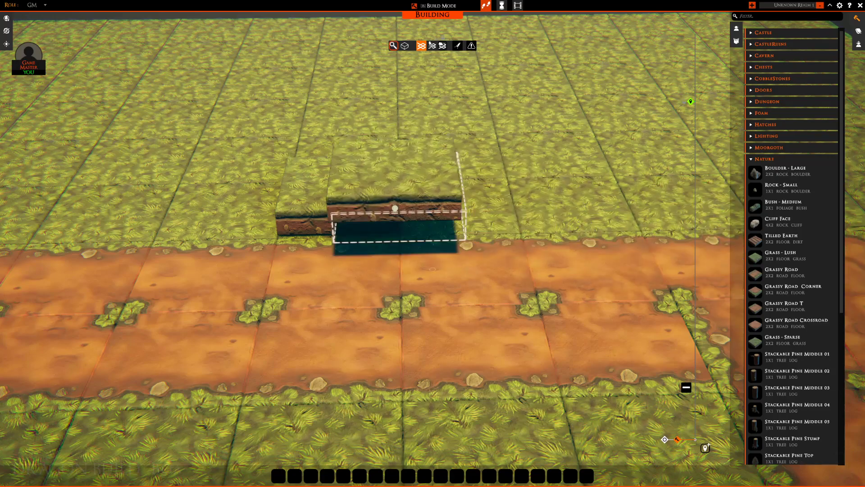
left_click(367, 232)
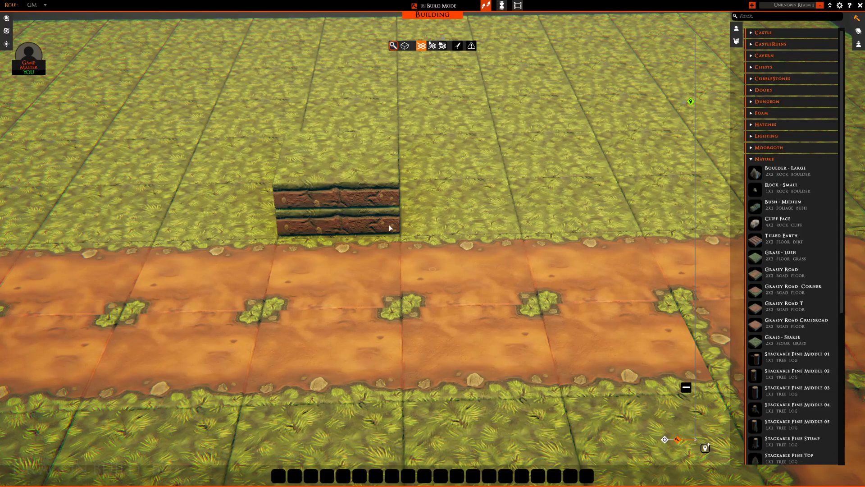
right_click(364, 220)
right_click(361, 202)
Replace the grass tile beside the long road stretch with a stack of two Tilled Earth tiles
right_click(360, 210)
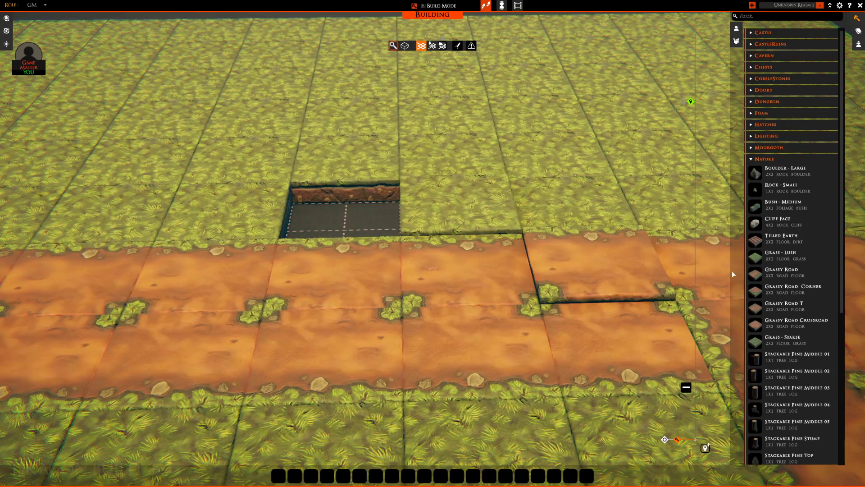
left_click(761, 242)
left_click(360, 199)
key("r")
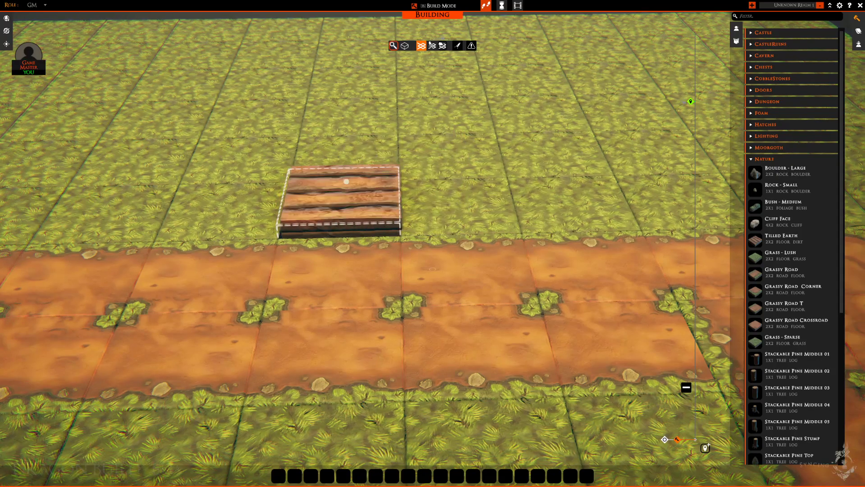
left_click(348, 198)
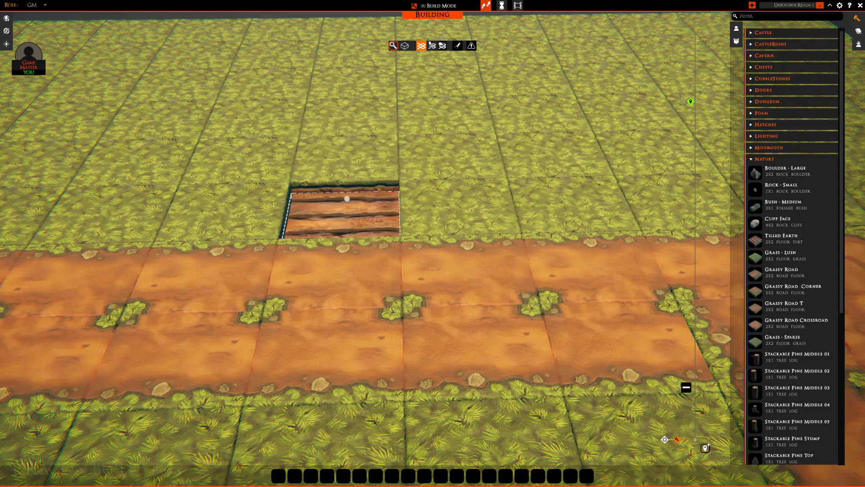
left_click(347, 195)
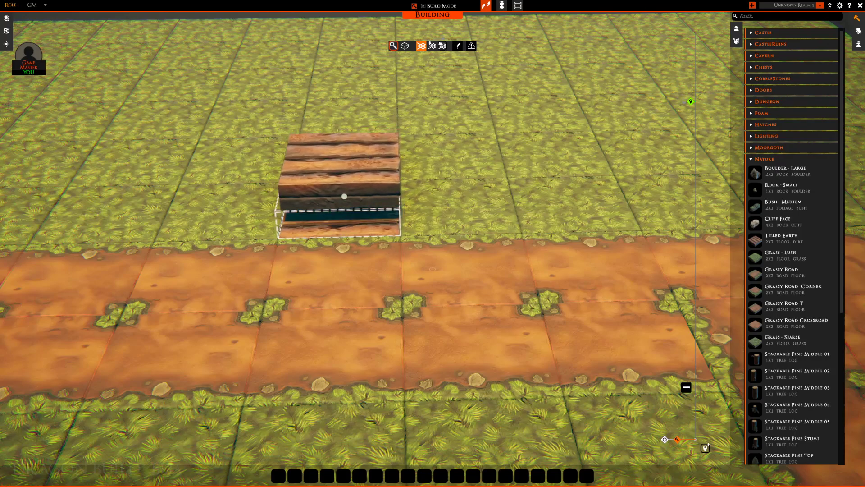
left_click(414, 205)
right_click(461, 232)
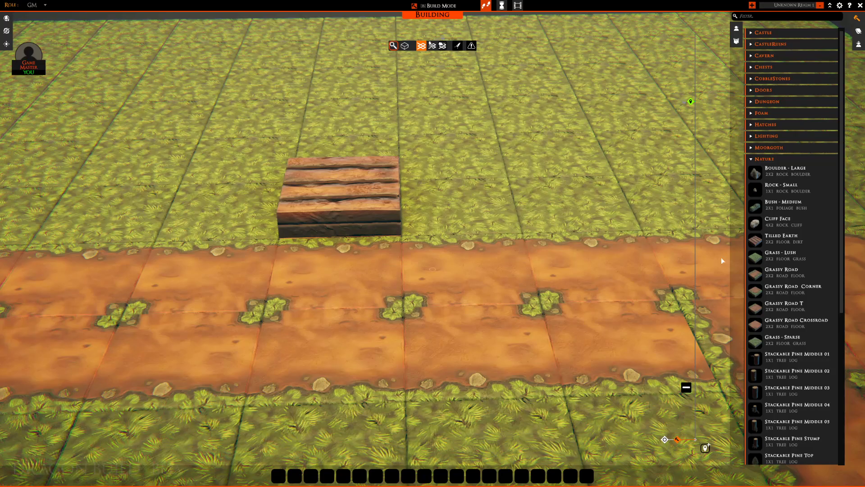
Cap the Tilled Earth stack with a Grass - Lush tile
left_click(765, 261)
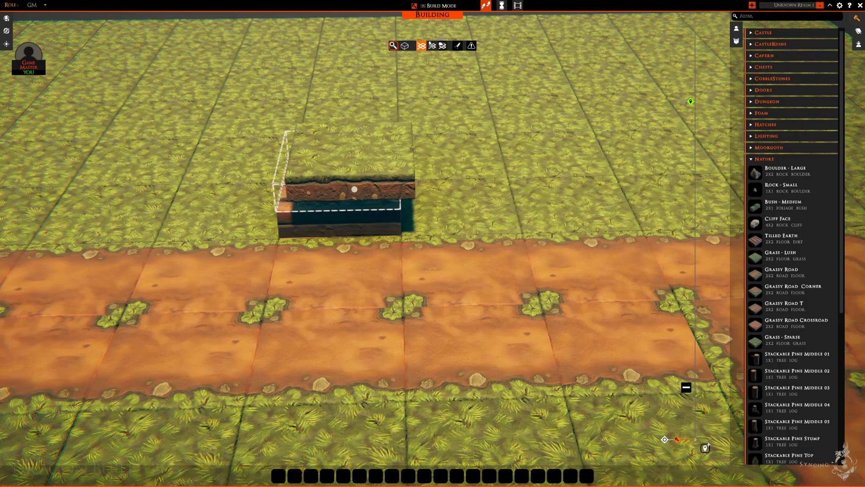
key("Escape")
scroll(334, 217, "down", 5)
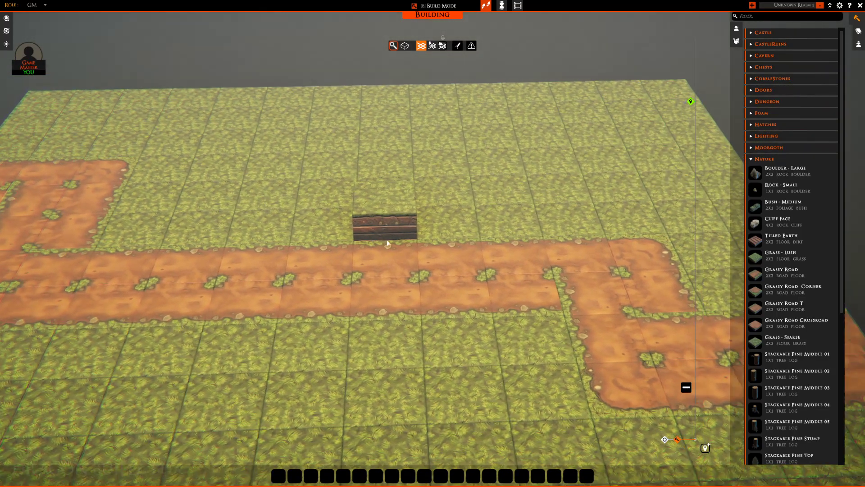
Extend the Tilled Earth stack into a level three-tile-wide, two-layer bank, replacing the grass tiles on both sides and the grass cap
scroll(373, 238, "up", 3)
right_click_drag(359, 223, 356, 251)
scroll(356, 252, "down", 5)
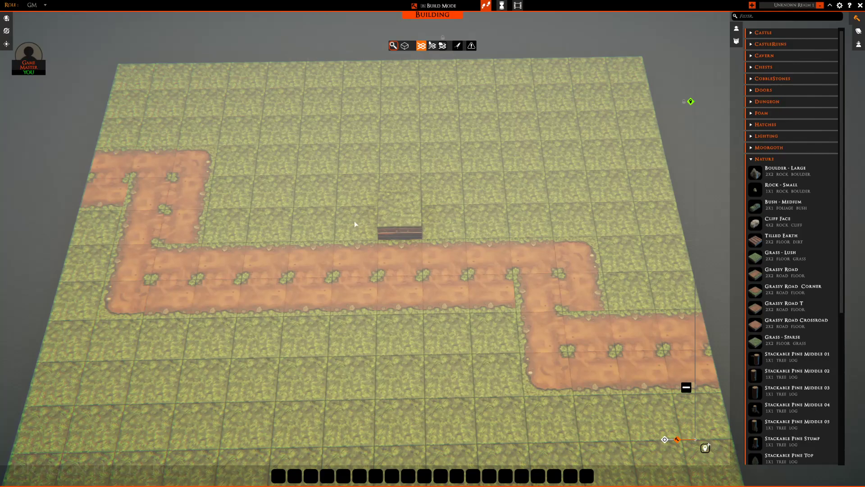
key("Delete")
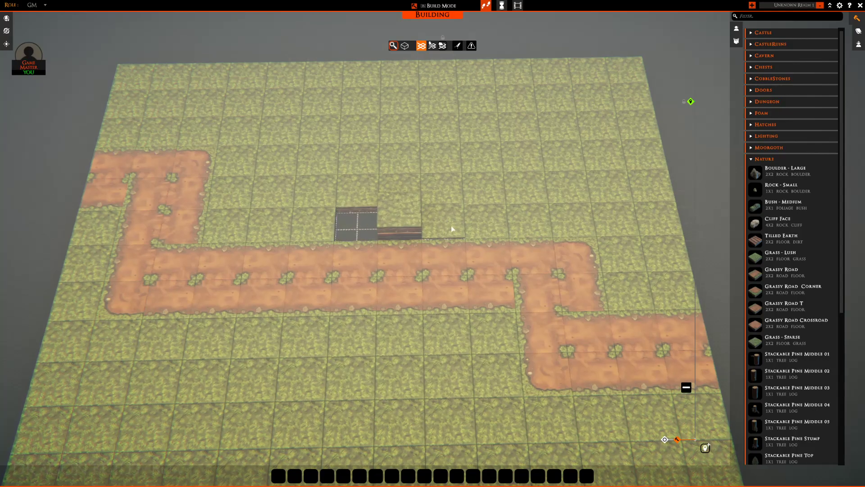
key("Delete")
left_click(758, 244)
key("r")
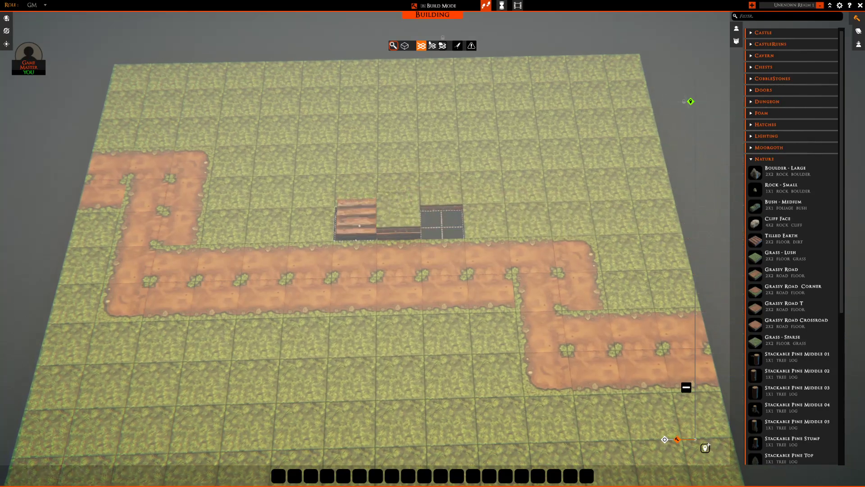
left_click(359, 223)
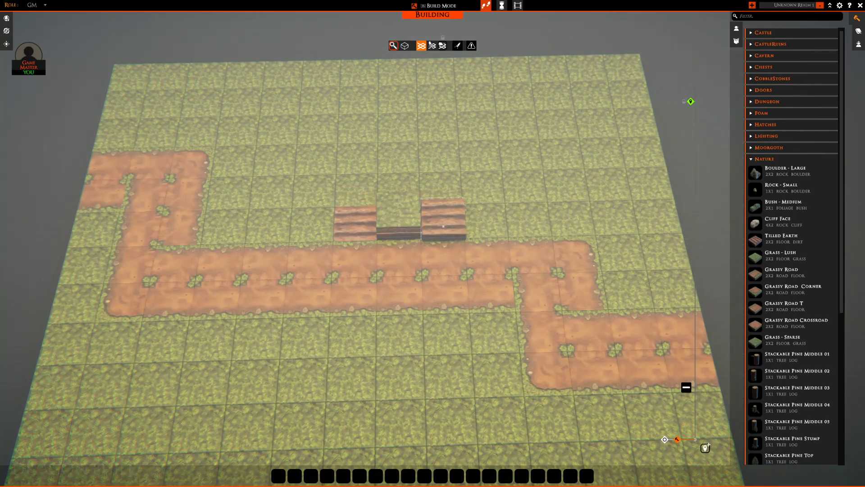
left_click(444, 225)
left_click(400, 213)
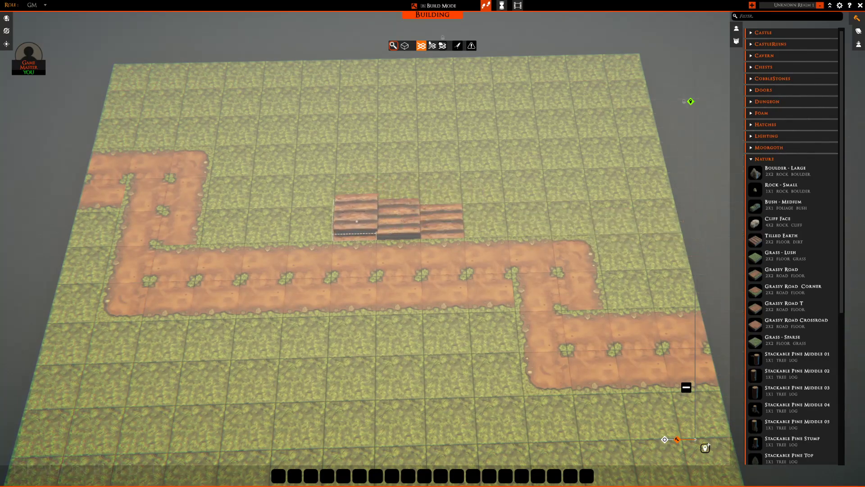
left_click(355, 222)
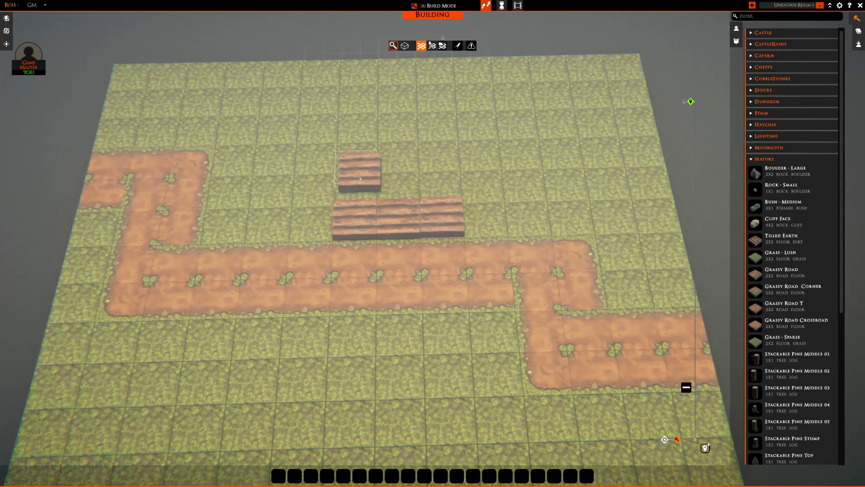
Replace two pairs of grass tiles in the row behind the bank, one pair at each end, with Tilled Earth
right_click(355, 181)
key("Delete")
key("Delete")
key("Delete")
key("Delete")
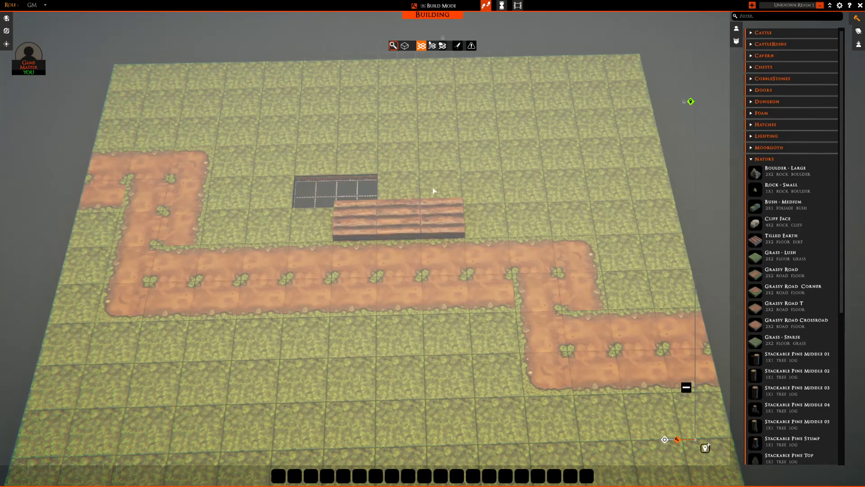
left_click(491, 191, "shift")
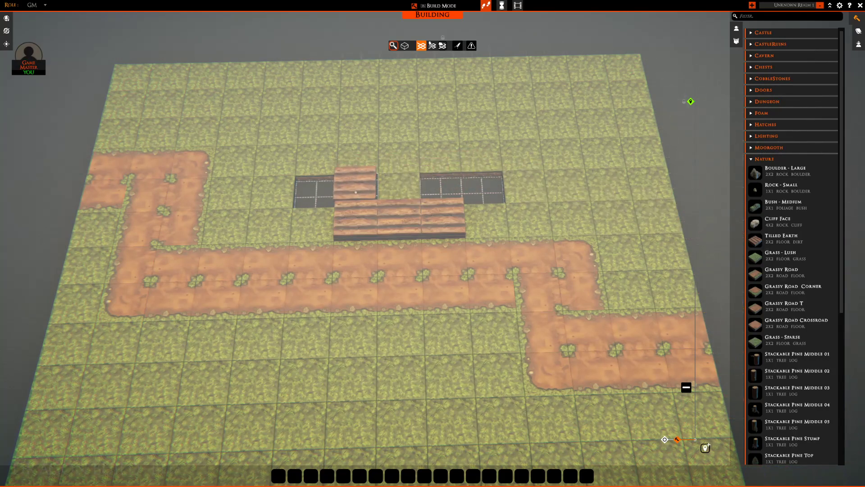
left_click(360, 189)
left_click(317, 195)
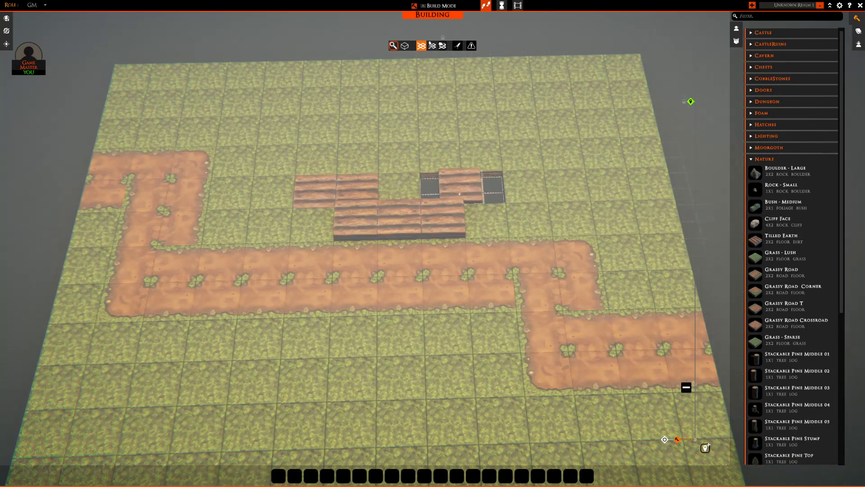
left_click(443, 193)
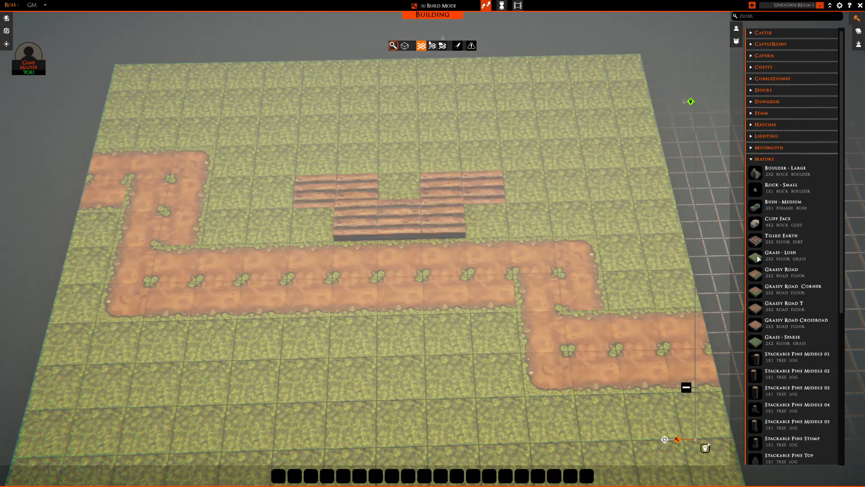
Cover the raised bank and the Tilled Earth tiles behind it with Grass - Lush tiles
left_click(314, 191)
left_click(355, 191)
left_click(355, 211)
left_click(398, 209)
left_click(444, 207)
left_click_drag(446, 199, 484, 185)
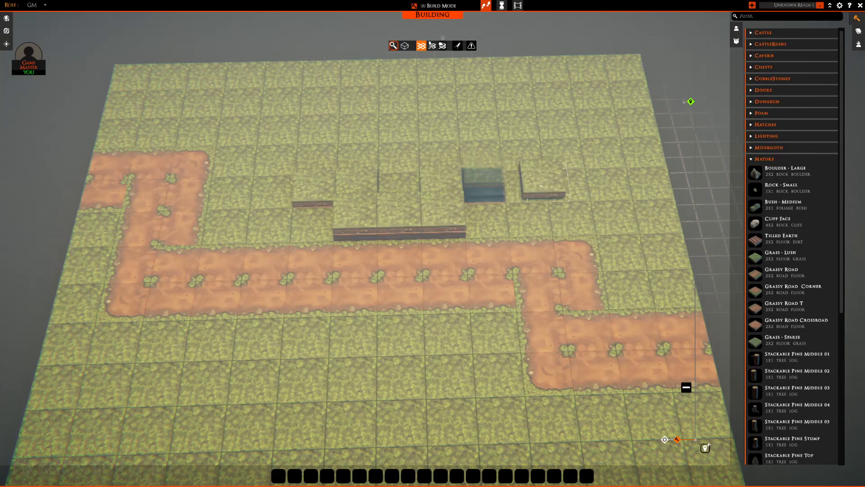
right_click_drag(490, 260, 479, 208)
scroll(479, 209, "up", 5)
right_click_drag(367, 217, 380, 245)
scroll(383, 198, "up", 3)
scroll(387, 199, "down", 4)
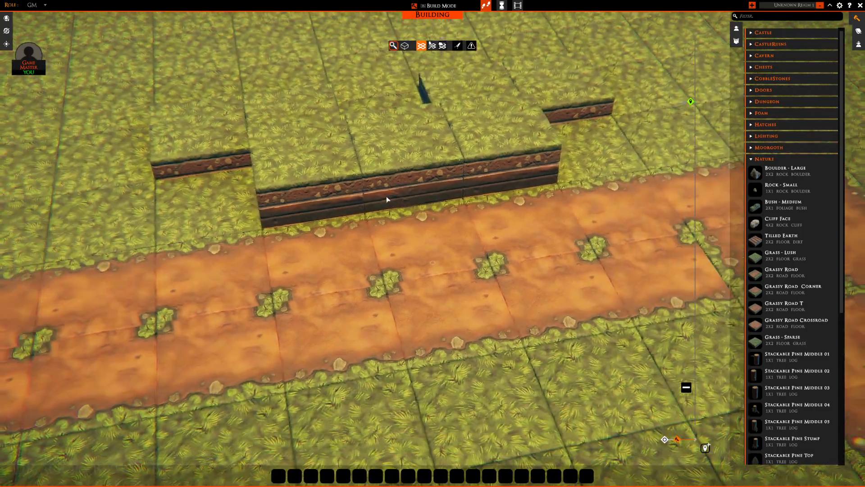
Place a single Grass - Lush tile one step behind each outer end of the raised row behind the bank
scroll(414, 151, "down", 3)
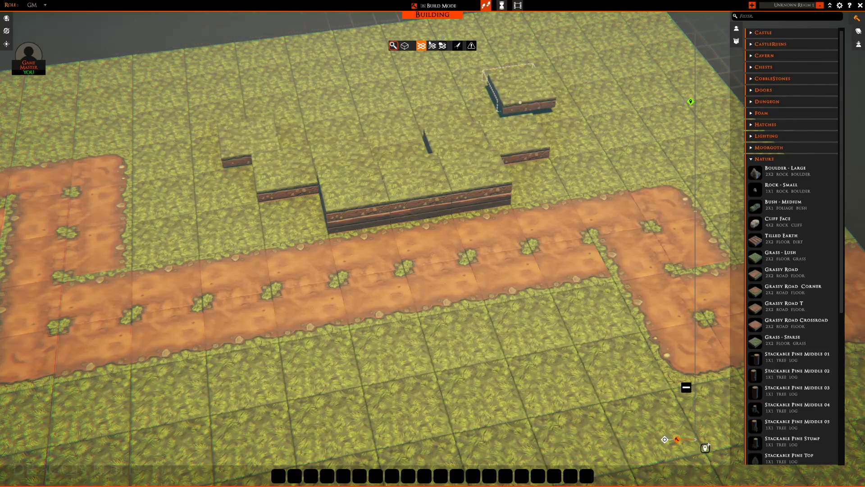
left_click(527, 108)
right_click_drag(511, 182, 463, 168)
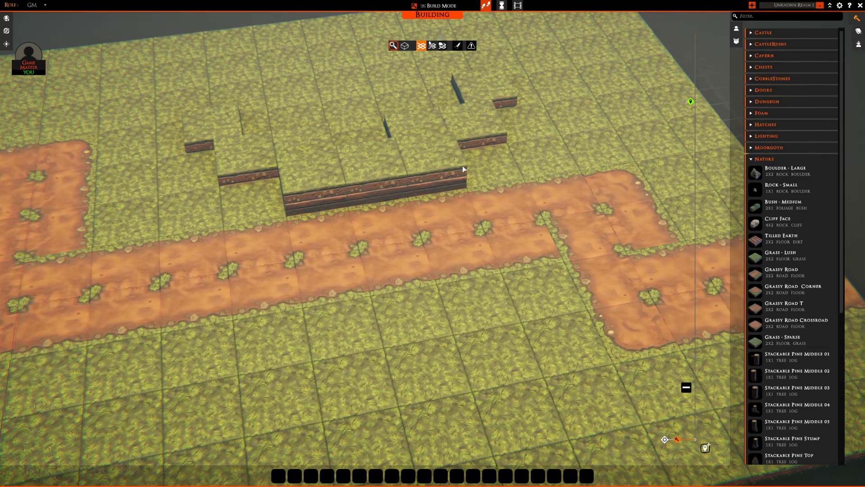
middle_click_drag(505, 185, 299, 149)
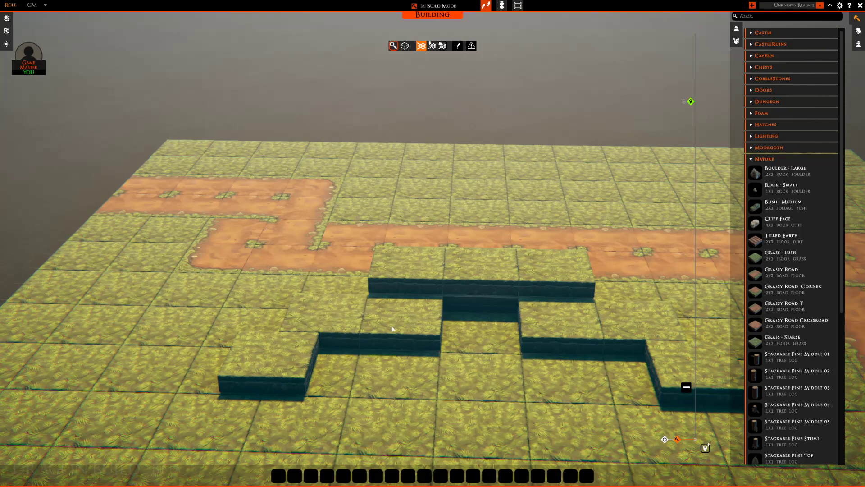
Replace the grass cap on one tile beside the bank's end with another Tilled Earth layer topped with Grass - Lush
right_click_drag(433, 337, 440, 334)
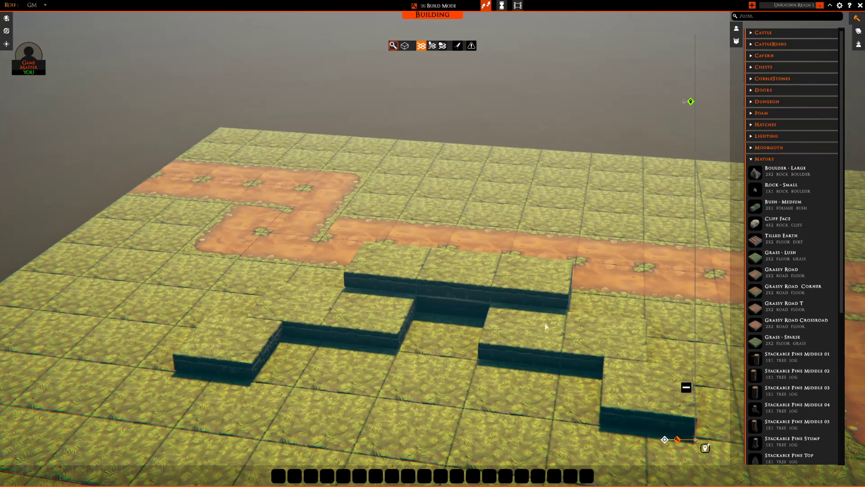
right_click_drag(545, 325, 431, 259)
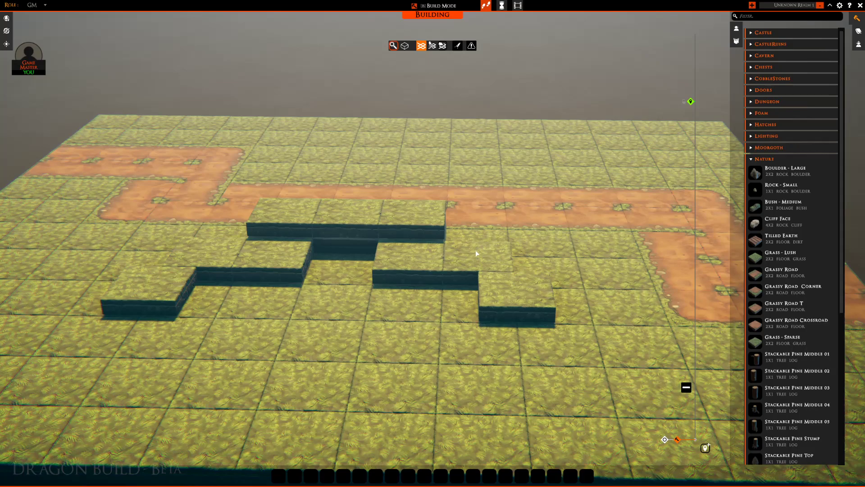
key("Delete")
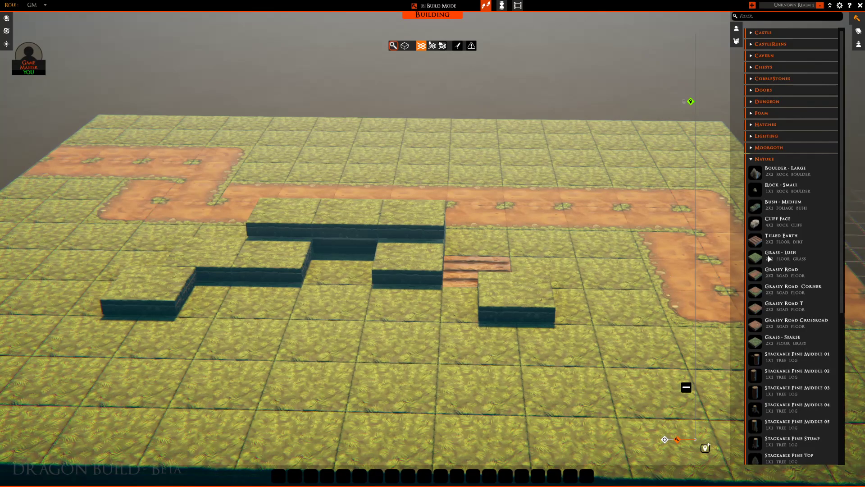
left_click(475, 267)
left_click_drag(477, 269, 477, 269)
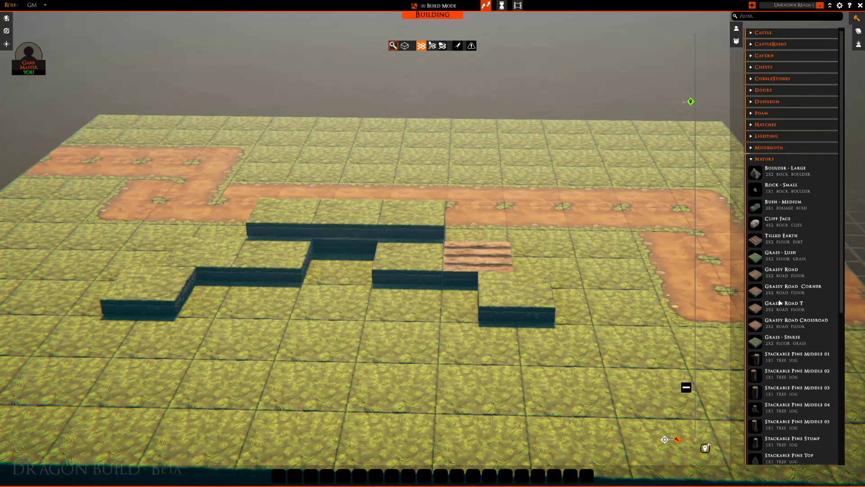
left_click(753, 255)
left_click(473, 250)
right_click(473, 251)
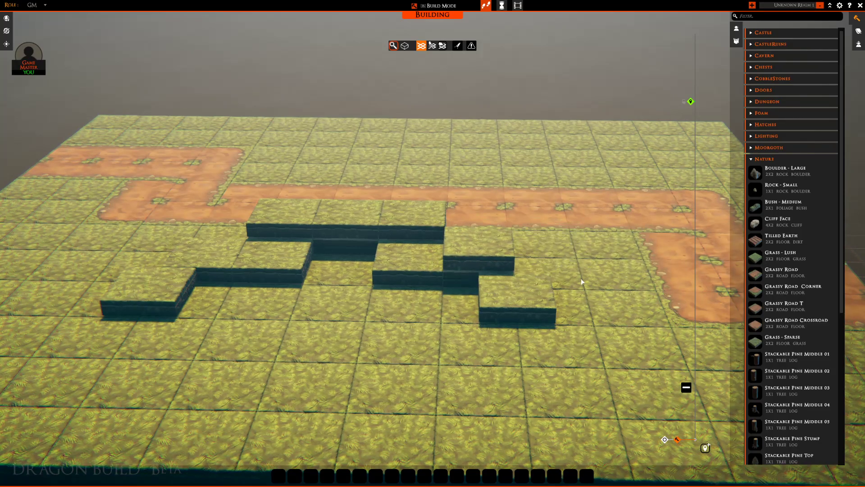
Delete four grass tiles across the road from the bank, plus a pair at each end of the row behind them
right_click_drag(351, 300, 378, 273)
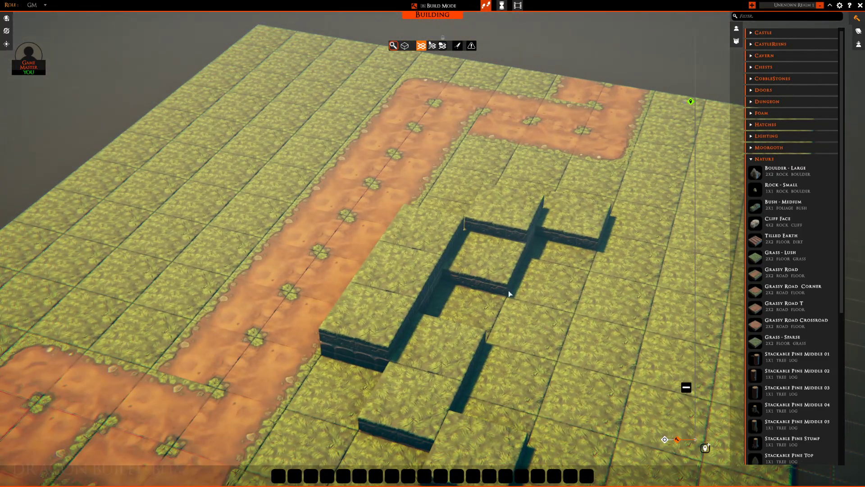
right_click_drag(479, 286, 507, 273)
scroll(506, 273, "down", 3)
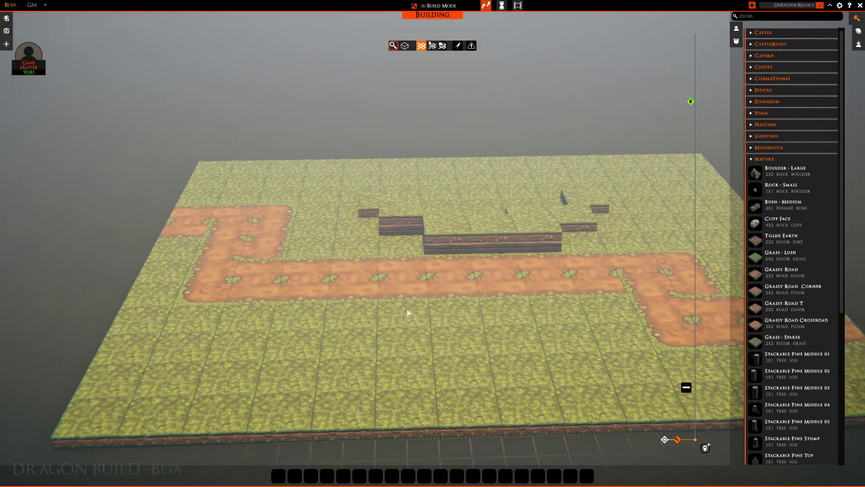
left_click_drag(360, 307, 492, 322)
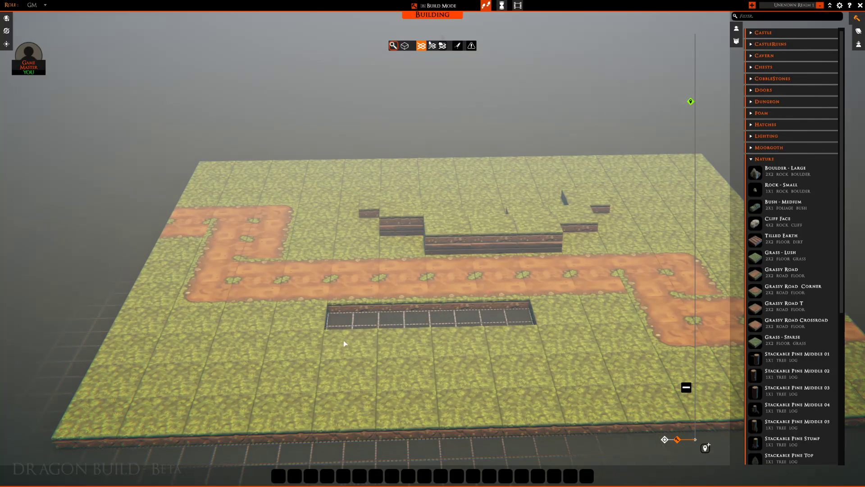
key("Delete")
key("Delete")
left_click(304, 343)
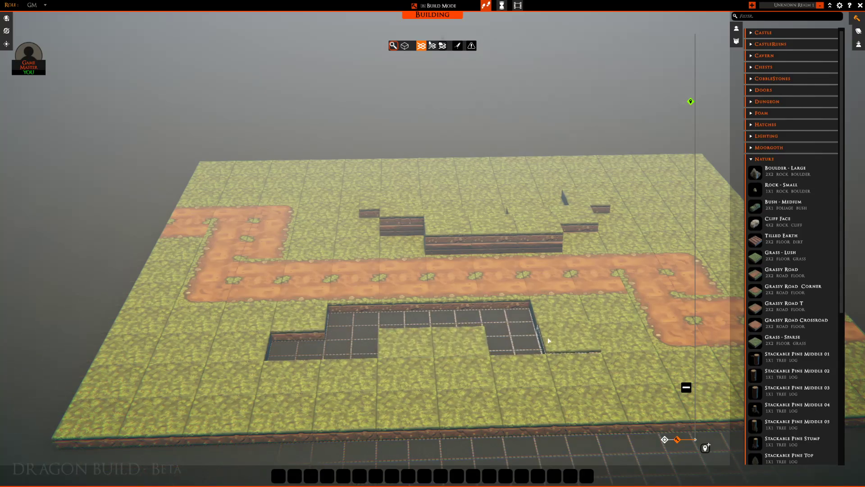
Fill the four-tile roadside gap with Tilled Earth, add a second layer across it and a third over the middle two tiles
left_click(759, 239)
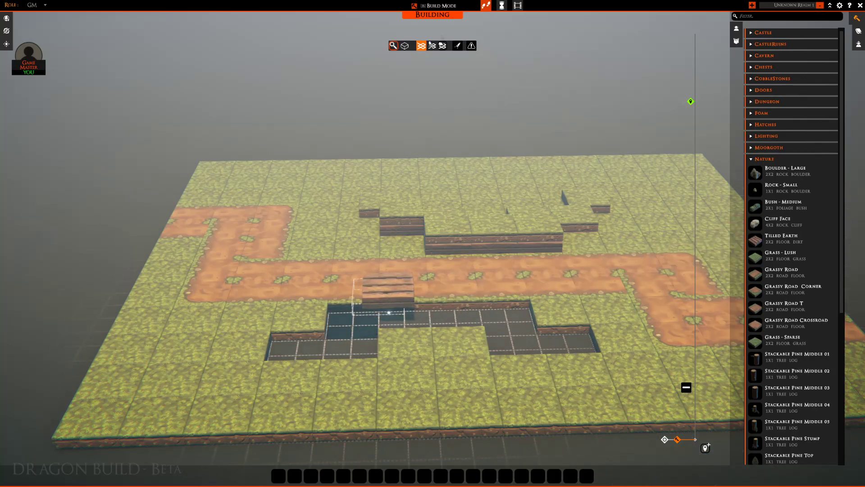
left_click(354, 322)
left_click_drag(402, 320, 504, 324)
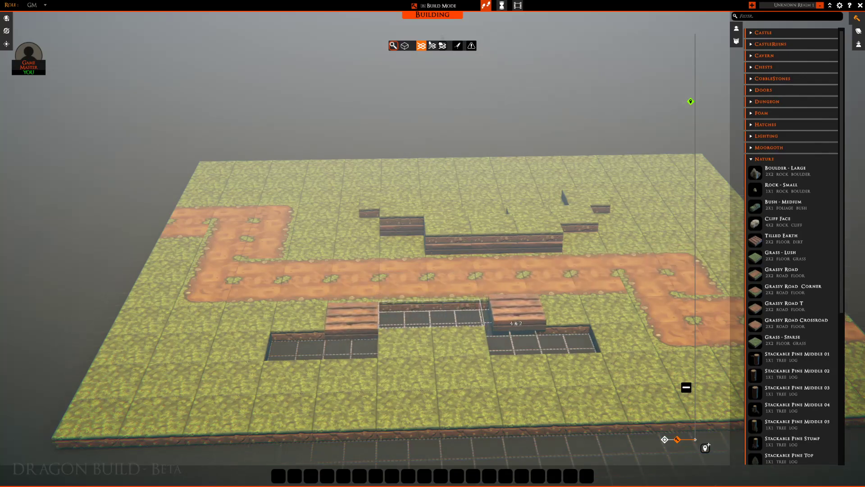
left_click(428, 317)
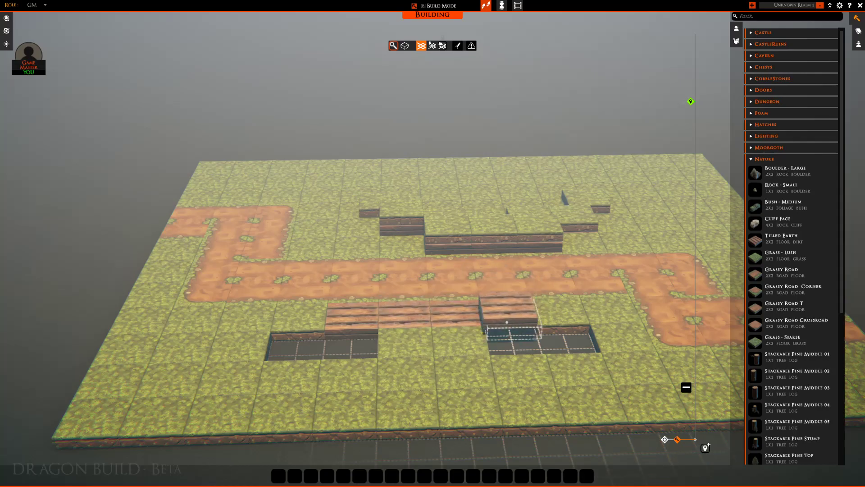
left_click_drag(353, 317, 513, 319)
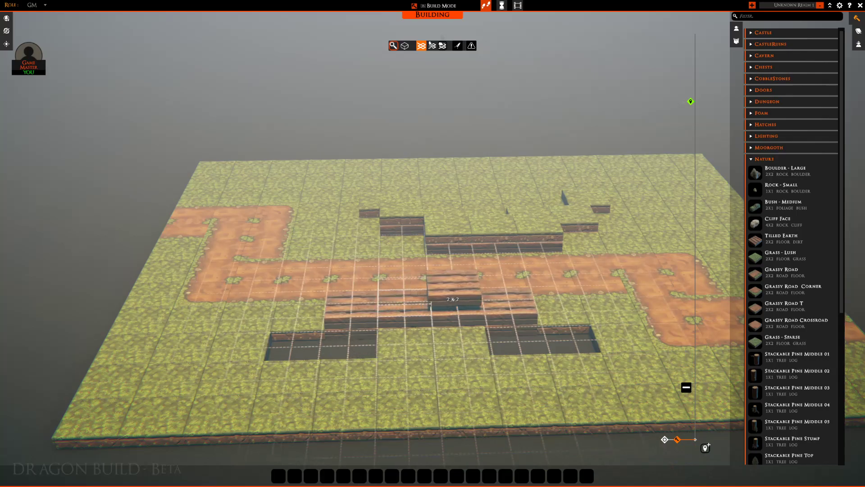
left_click_drag(473, 299, 473, 298)
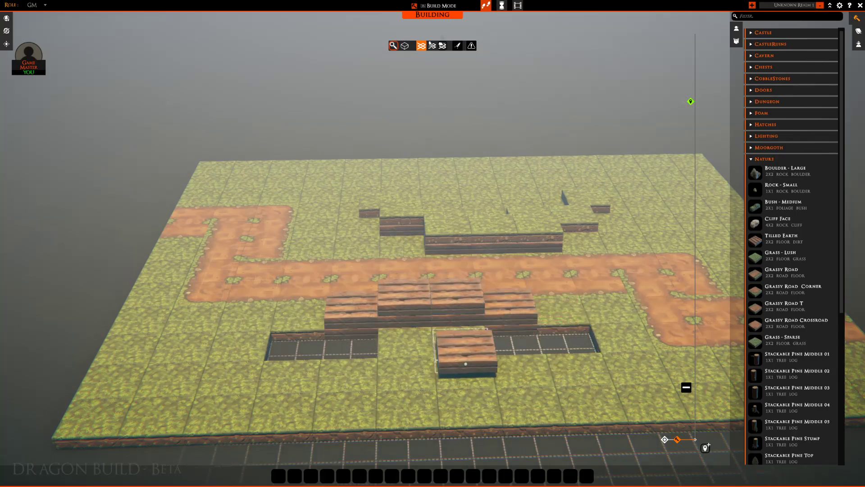
Fill the two-tile gaps at both ends of the row behind the new bank with Tilled Earth
left_click(298, 352)
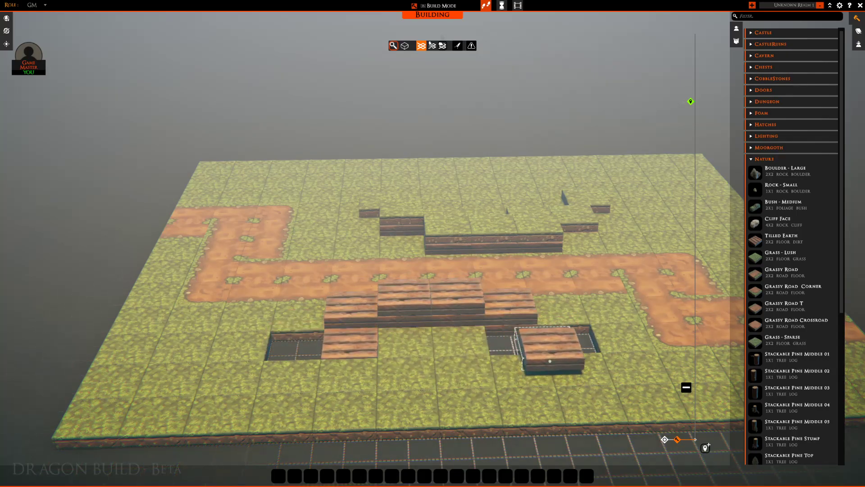
left_click(292, 350)
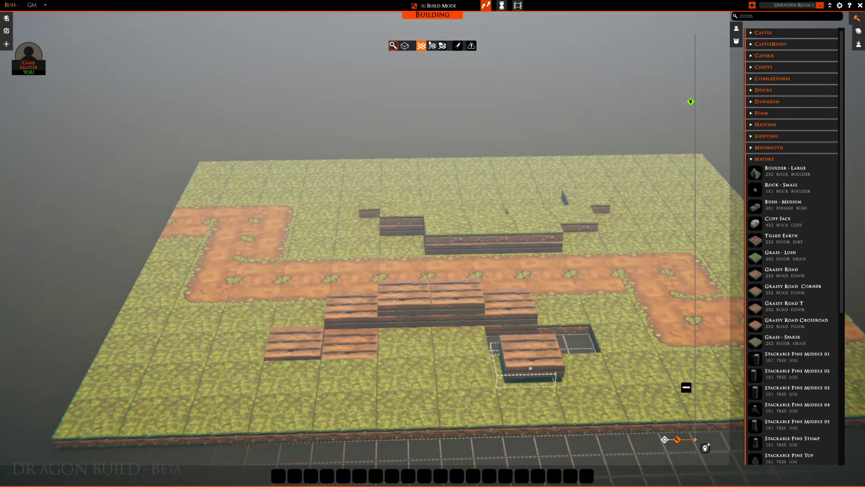
left_click_drag(518, 343, 584, 347)
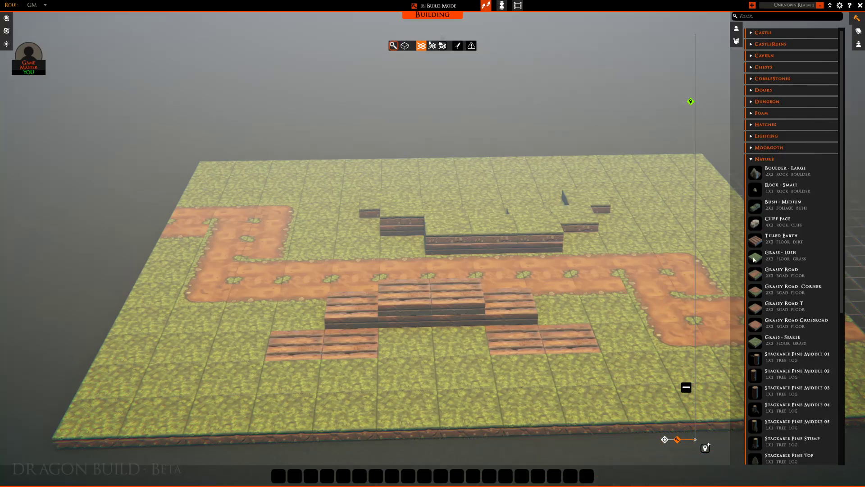
Cover all exposed Tilled Earth on the new bank and the pairs behind it with Grass - Lush tiles
left_click(781, 255)
left_click(350, 343)
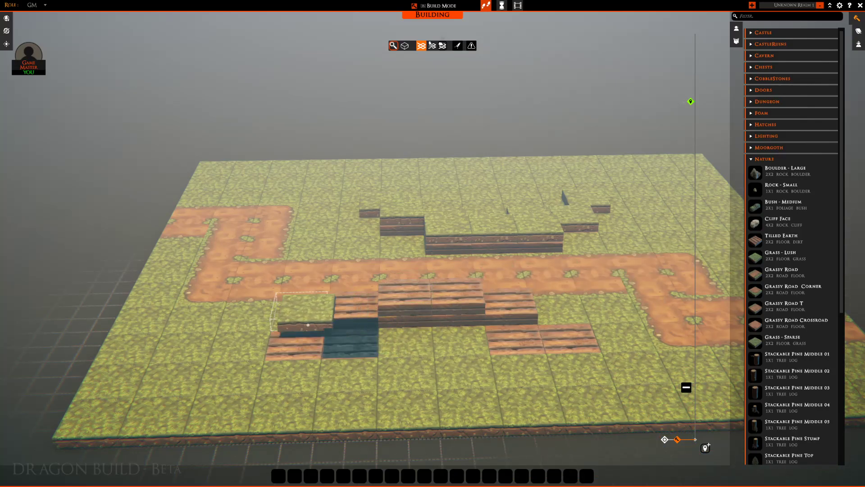
left_click(293, 336)
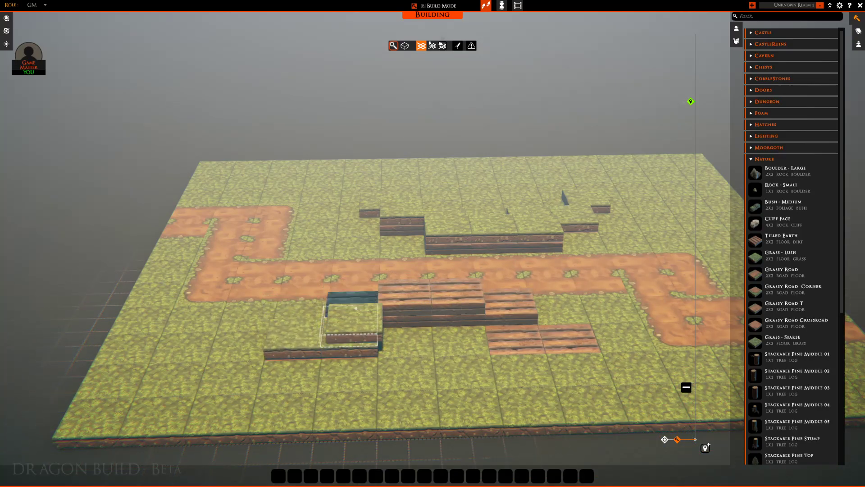
left_click(351, 311)
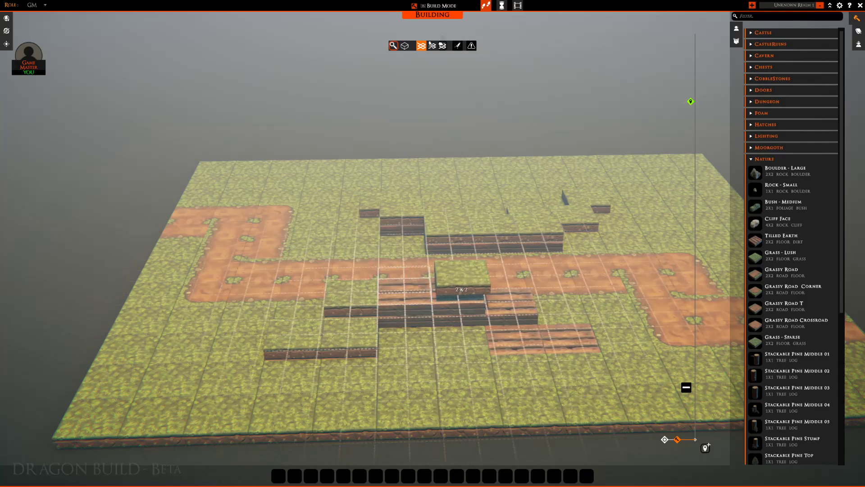
left_click_drag(461, 289, 477, 291)
left_click(518, 300)
left_click_drag(520, 346, 584, 343)
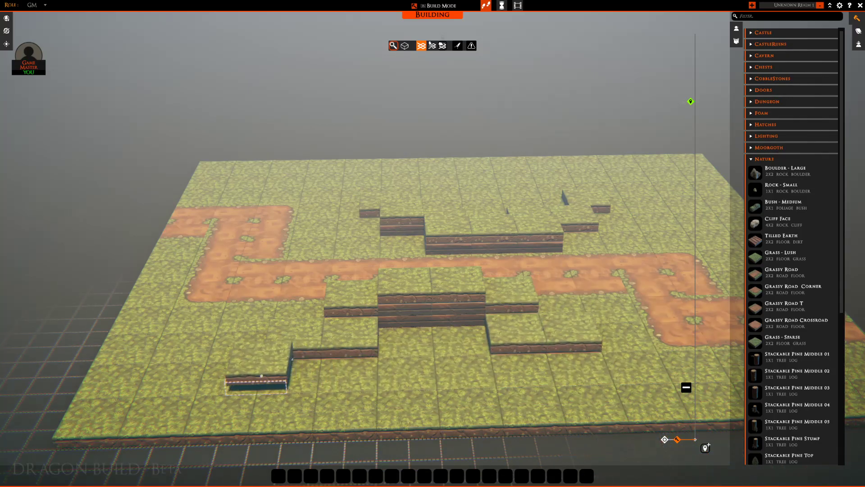
Place one raised Grass - Lush tile diagonally behind each outer end of the new bank's back row
left_click(256, 383)
left_click(613, 359)
right_click(454, 352)
scroll(454, 353, "down", 3)
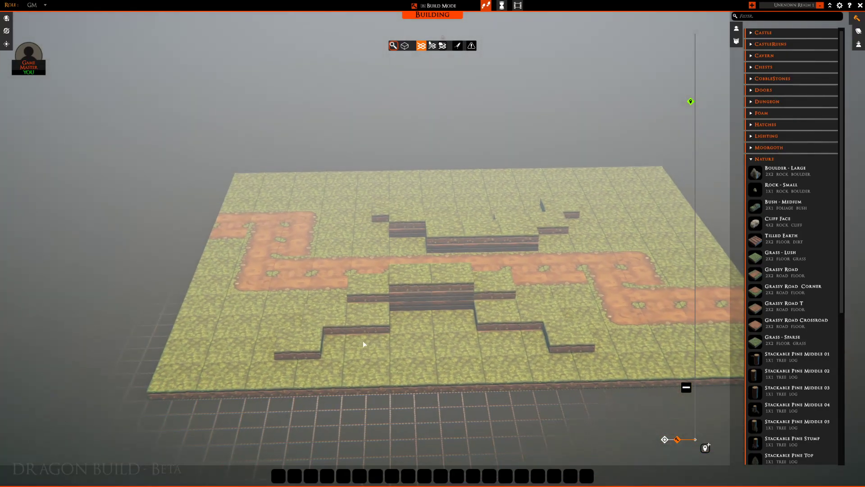
right_click_drag(365, 341, 289, 315)
scroll(295, 315, "up", 3)
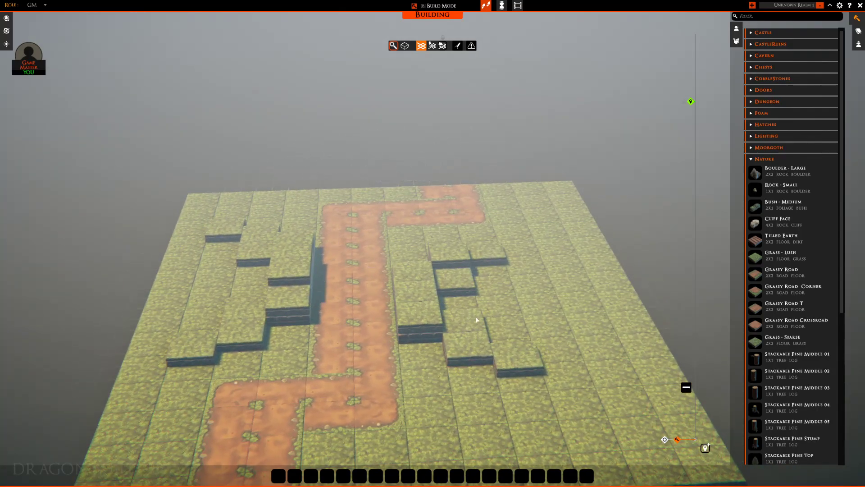
Place two Goblin, Archer creatures from the Goblinoid group, one behind each raised bank
left_click(736, 28)
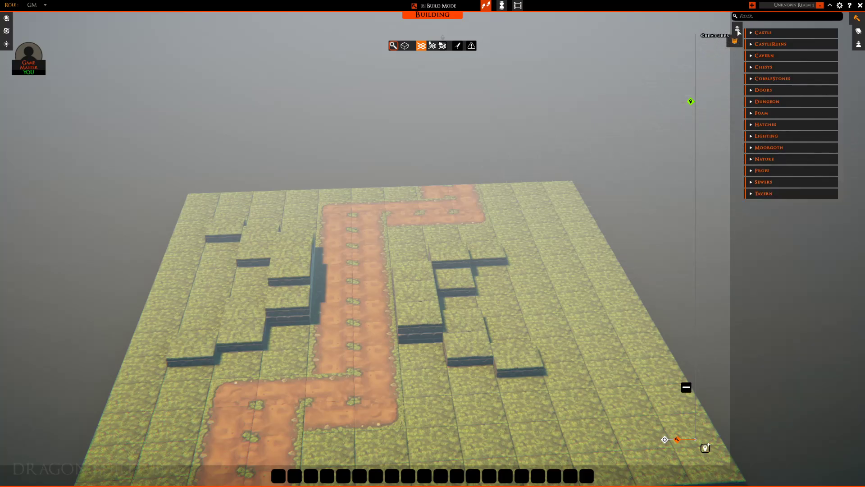
left_click(752, 79)
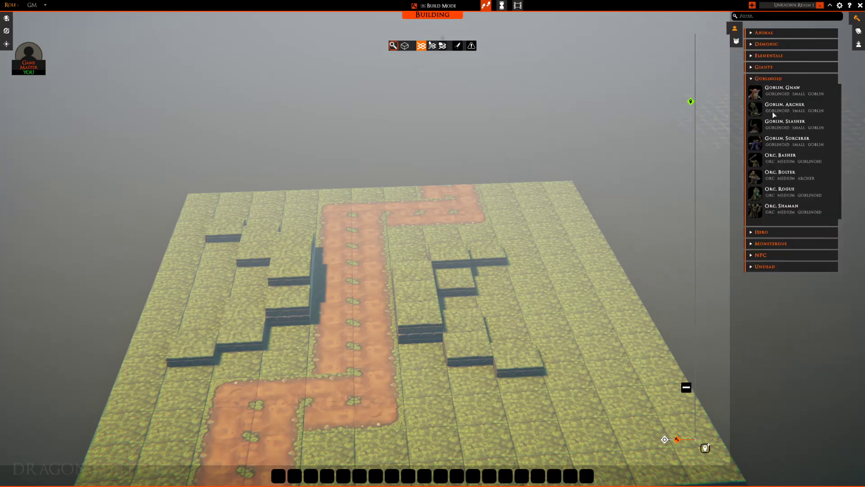
left_click_drag(755, 111, 451, 297)
scroll(451, 297, "up", 3)
mouse_move(462, 359)
left_mouse_down()
mouse_move(479, 421)
mouse_move(512, 384)
mouse_move(460, 361)
left_mouse_up()
left_click(466, 379)
right_click_drag(246, 376, 310, 378)
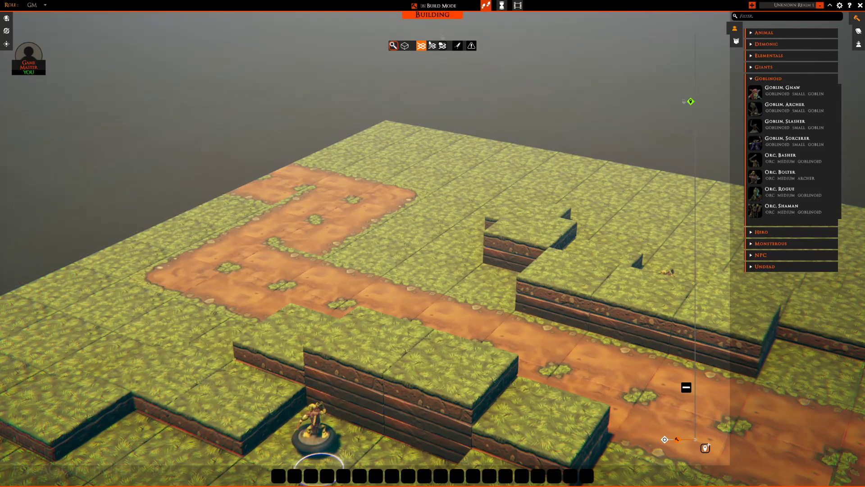
mouse_move(319, 464)
left_mouse_down()
mouse_move(391, 453)
mouse_move(328, 450)
left_mouse_up()
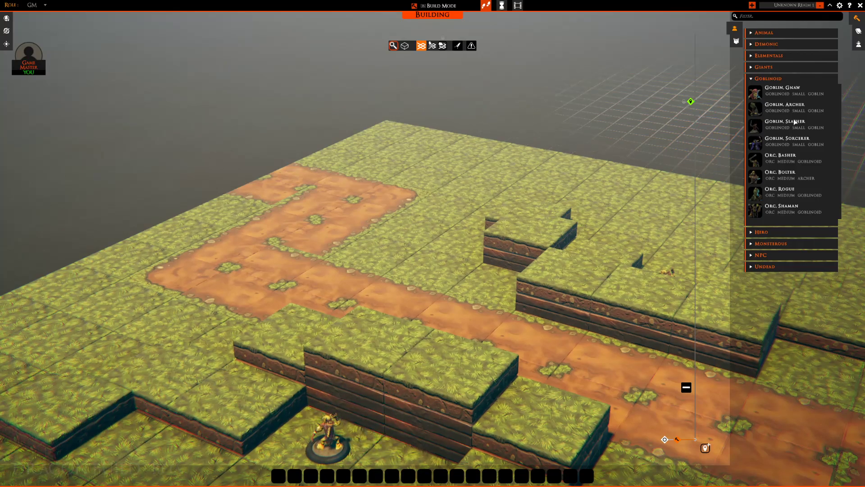
Place two Goblin, Slasher creatures, one beside the end of each raised bank
left_click(755, 128)
scroll(469, 257, "down", 5)
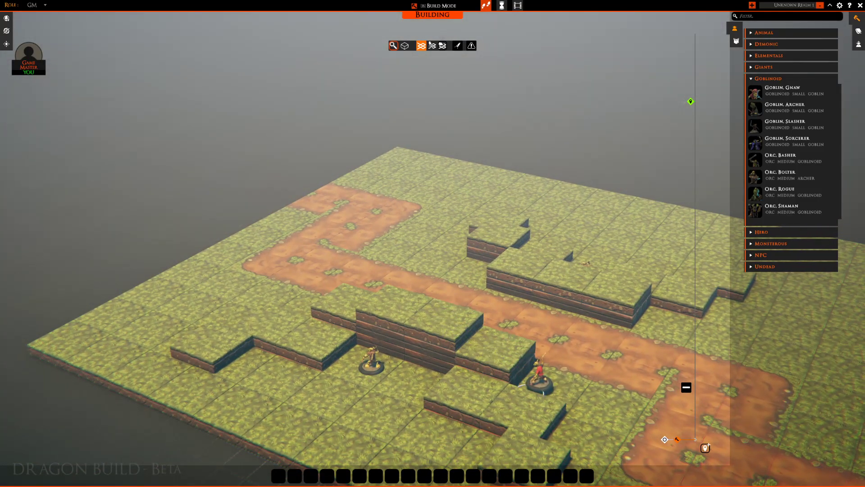
left_click(538, 385)
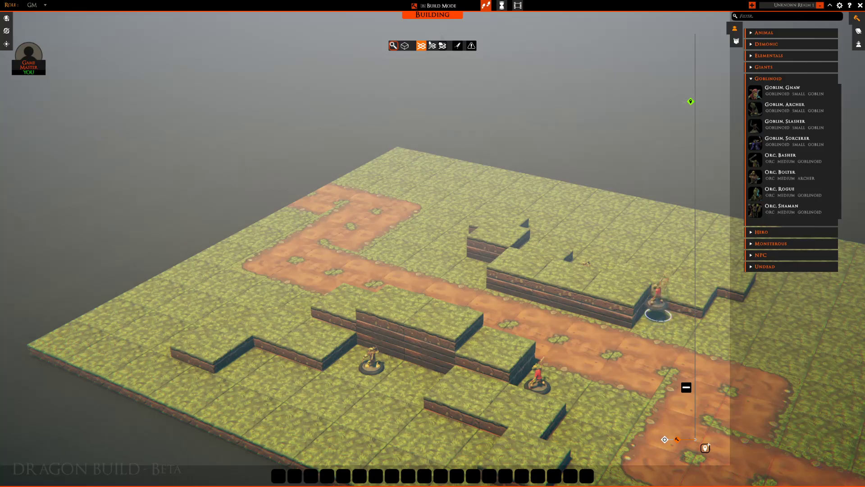
left_click(658, 315)
scroll(420, 332, "down", 5)
right_click_drag(420, 331, 555, 295)
scroll(437, 308, "up", 5)
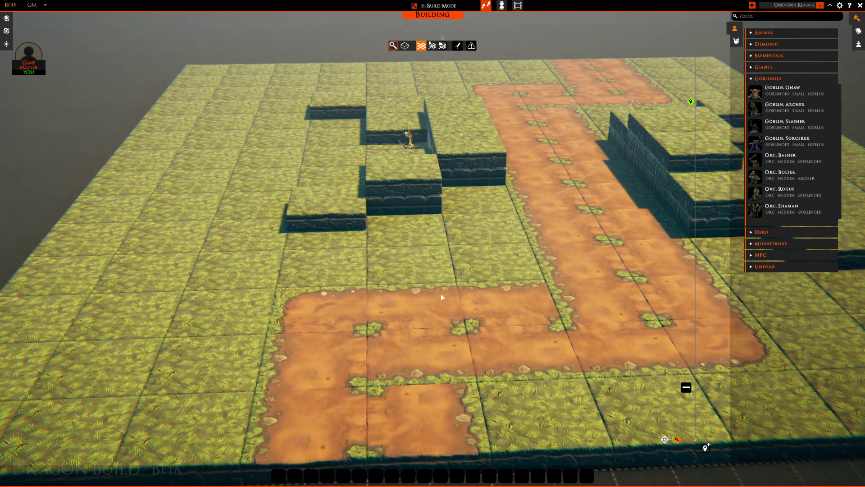
scroll(424, 298, "up", 5)
key("s")
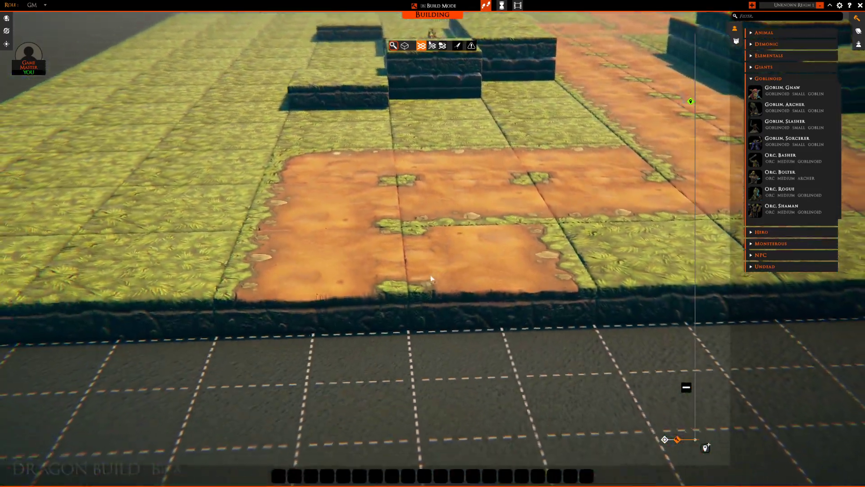
key("w")
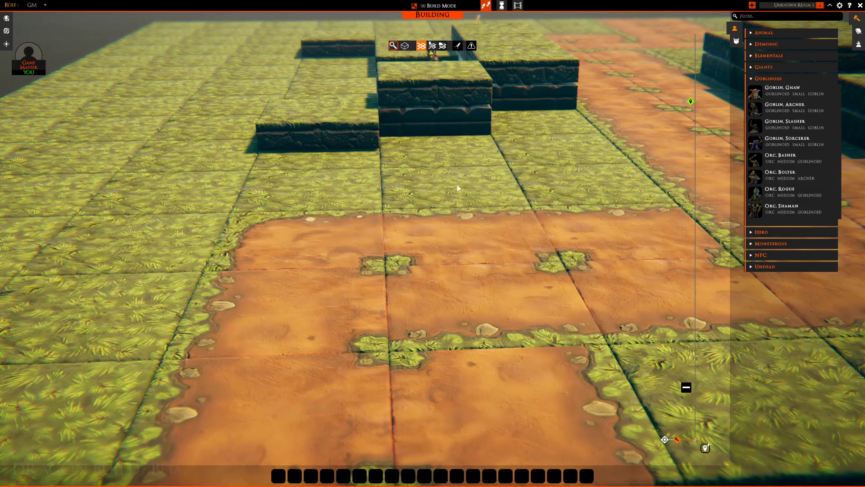
Place five Rock - Small pieces from the Nature group on the grass around the front and outer side of the left bank
key("w")
scroll(478, 182, "down", 3)
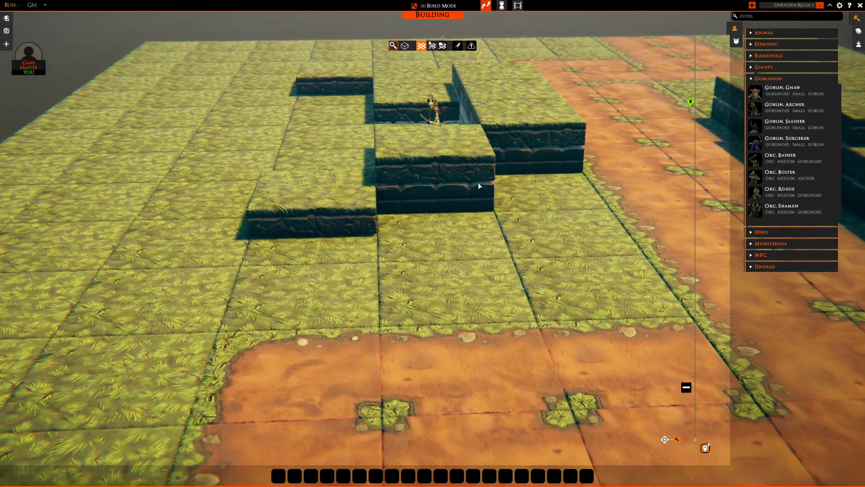
scroll(478, 183, "down", 2)
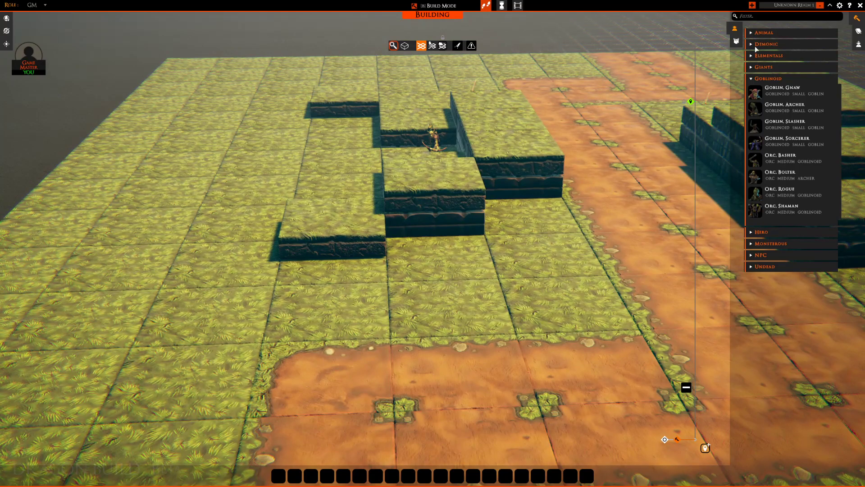
left_click(752, 79)
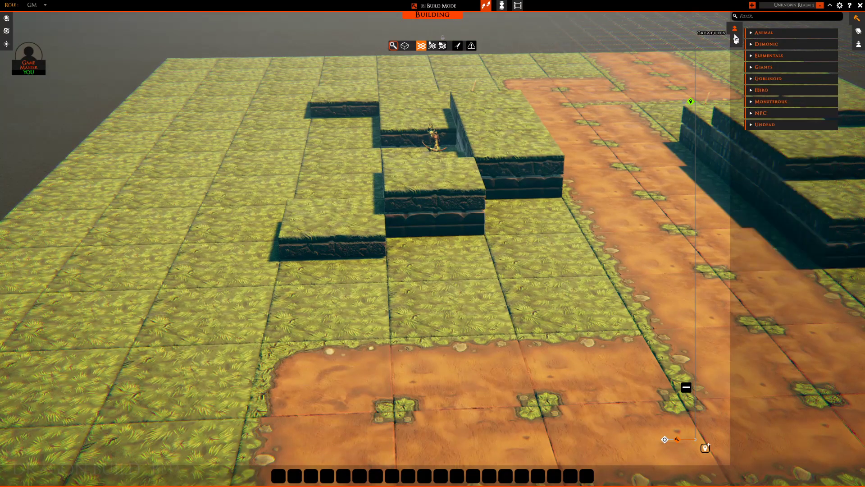
left_click(736, 40)
left_click(752, 161)
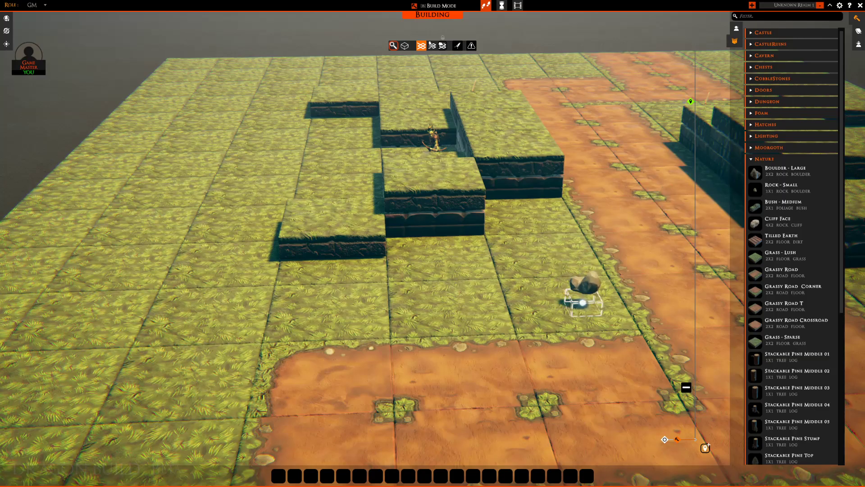
left_click(611, 310)
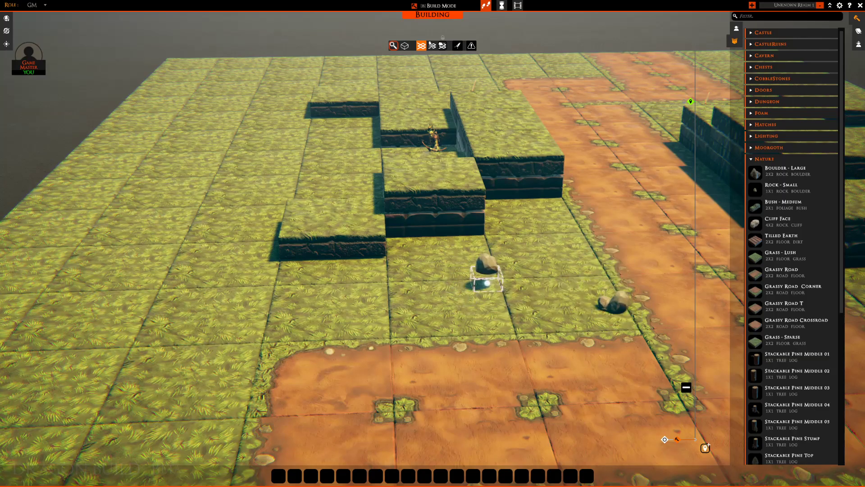
left_click(486, 279)
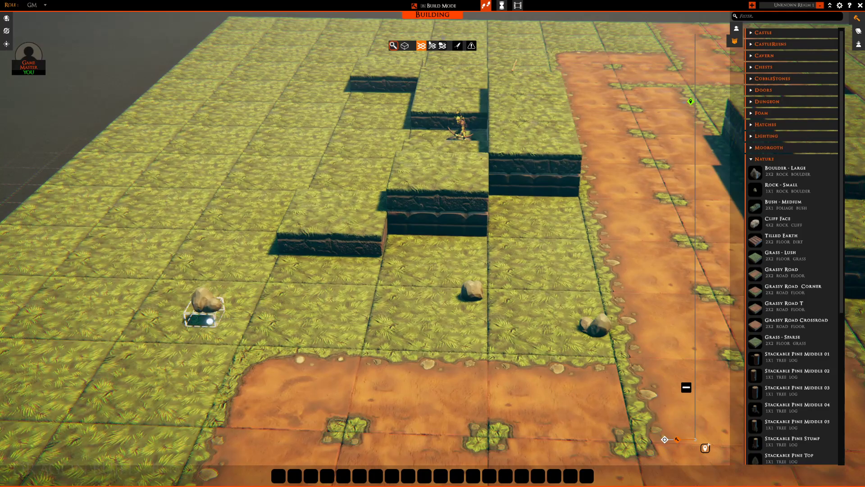
left_click(200, 323)
left_click(534, 232)
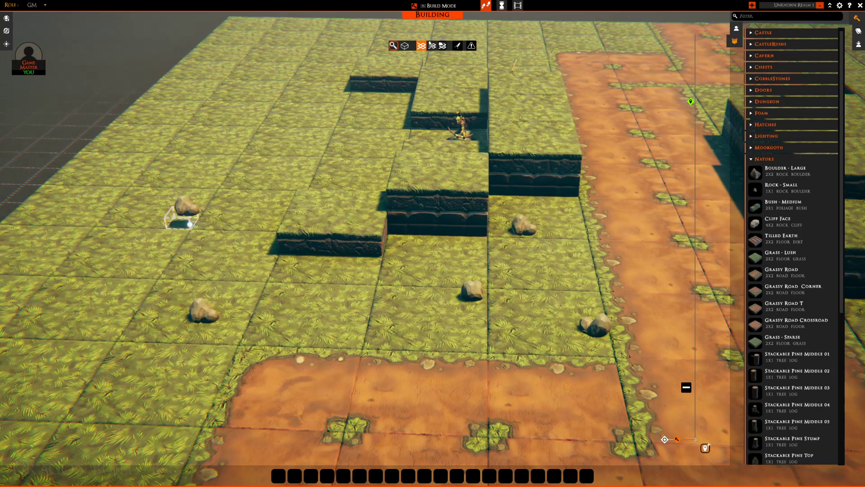
left_click(185, 229)
Scatter more Rock - Small pieces along the board's outer left edge, beside the road's bend and on the grass right of the road
scroll(108, 324, "down", 5)
scroll(150, 344, "up", 2)
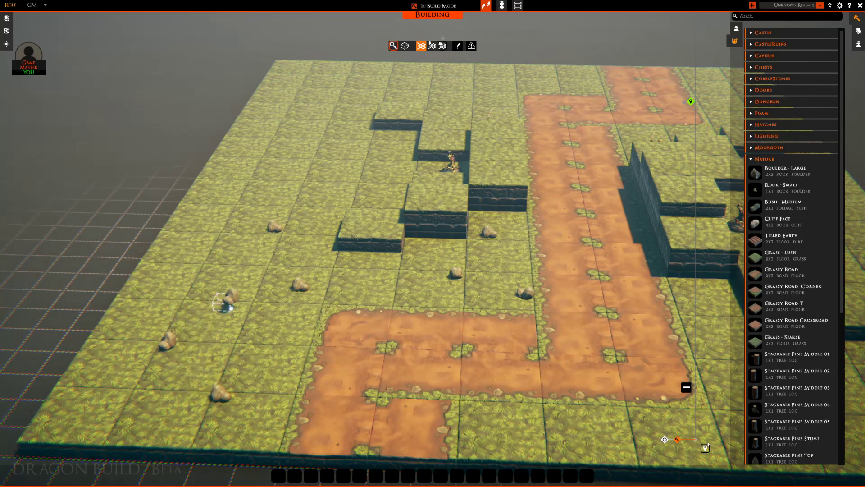
left_click(174, 278)
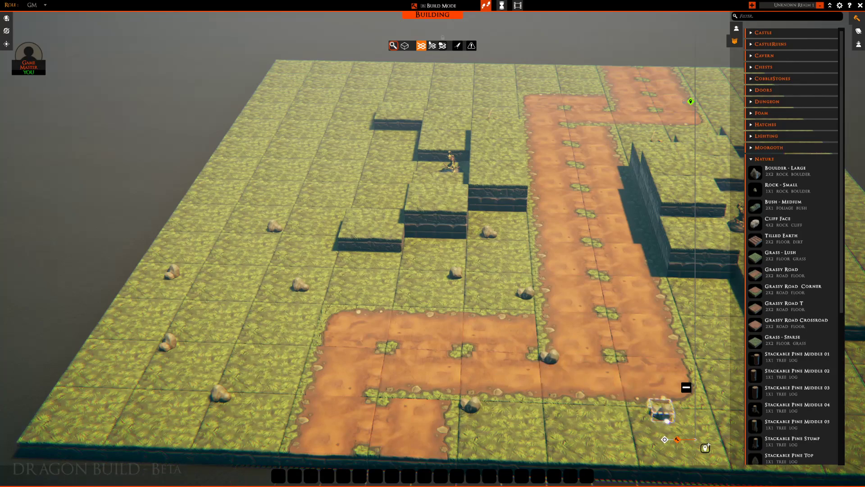
left_click(667, 422)
middle_click_drag(668, 359, 540, 340)
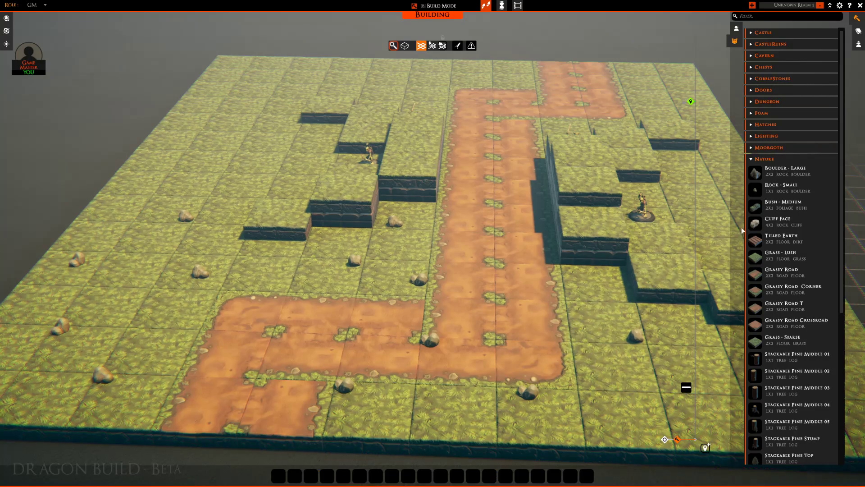
Place six Bush - Medium pieces around the left bank, three along its front faces and three turned sideways near its outer end
left_click(758, 207)
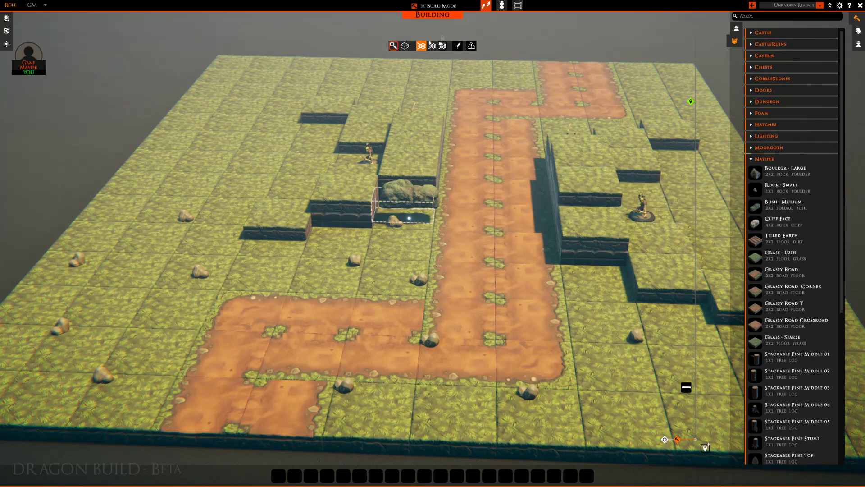
left_click(340, 235)
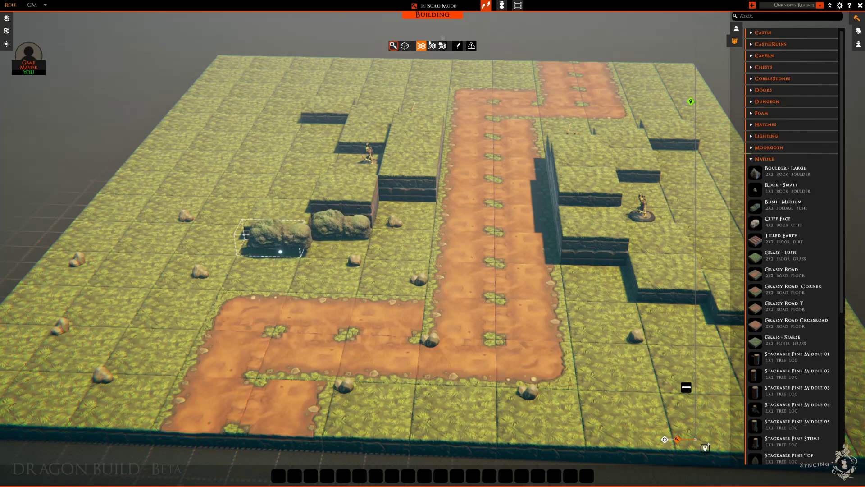
left_click(272, 244)
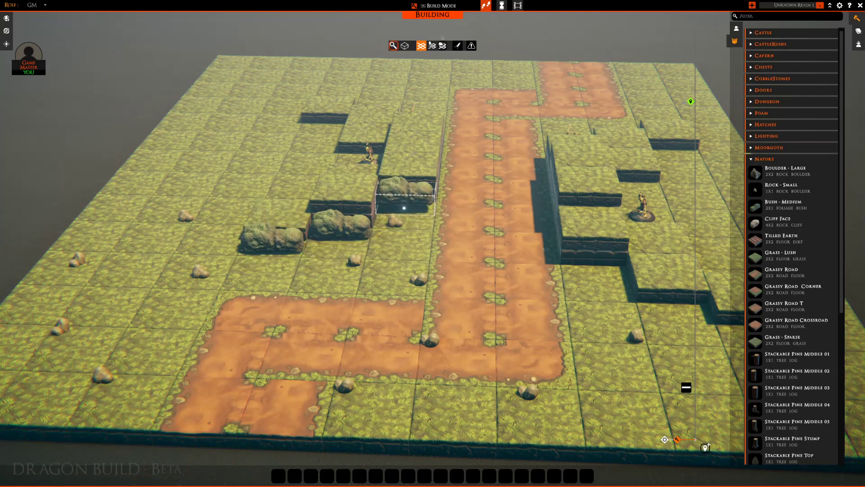
left_click(404, 208)
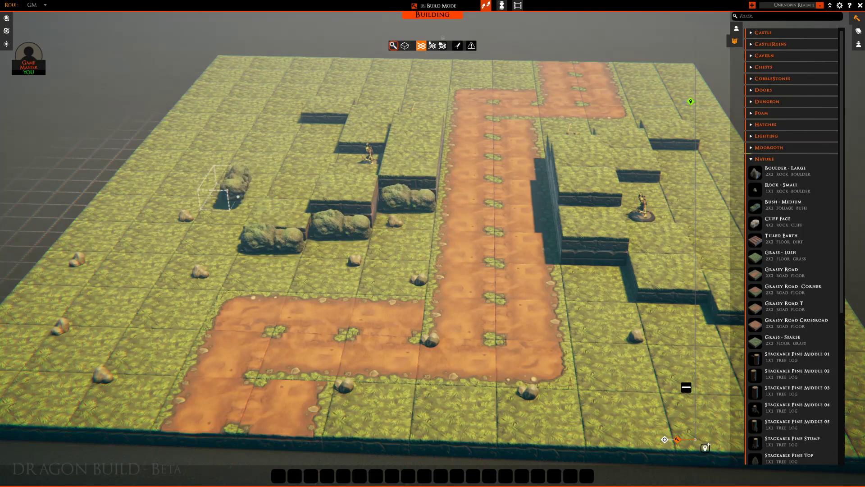
left_click(292, 211)
left_click(263, 213)
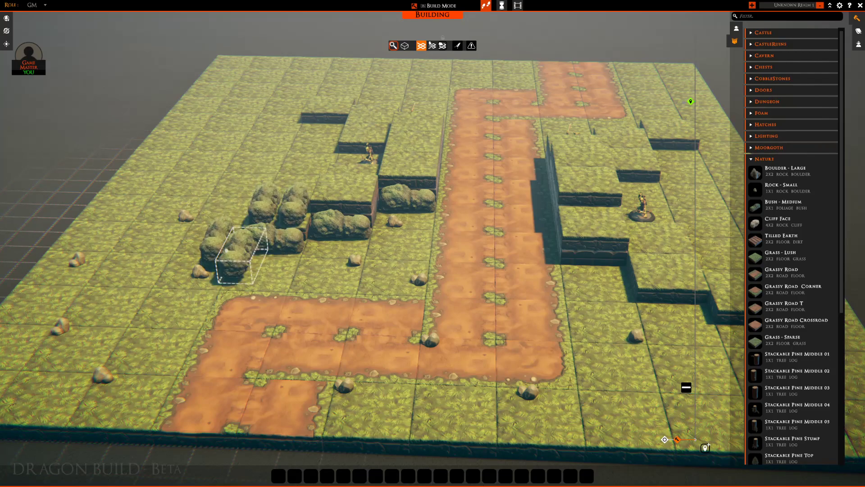
left_click(205, 248)
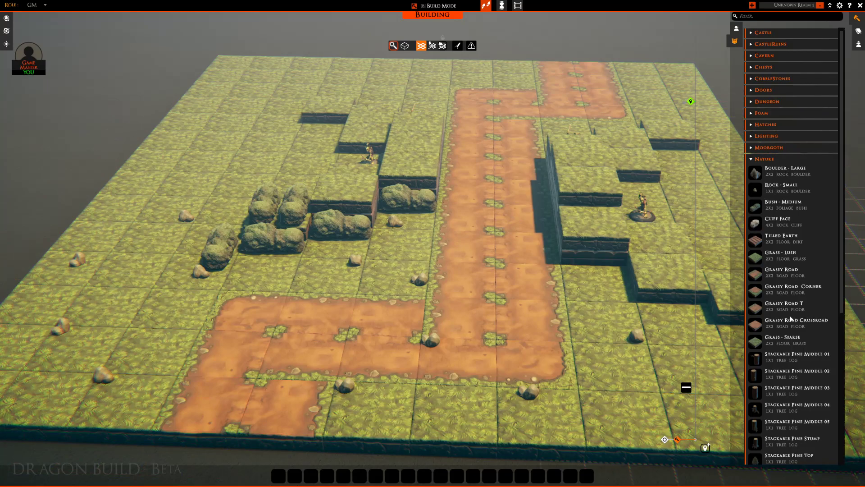
Place one Tree 01 on the grass in front of the bushes at the left bank
scroll(782, 351, "down", 5)
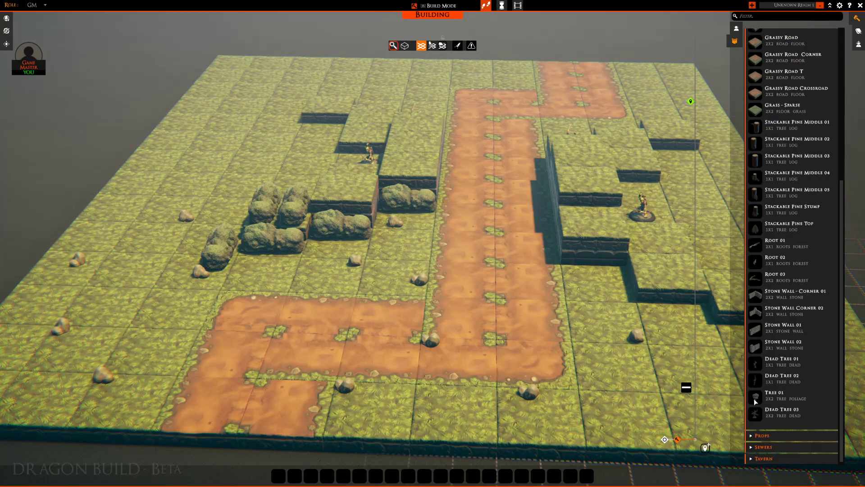
left_click_drag(758, 399, 420, 235)
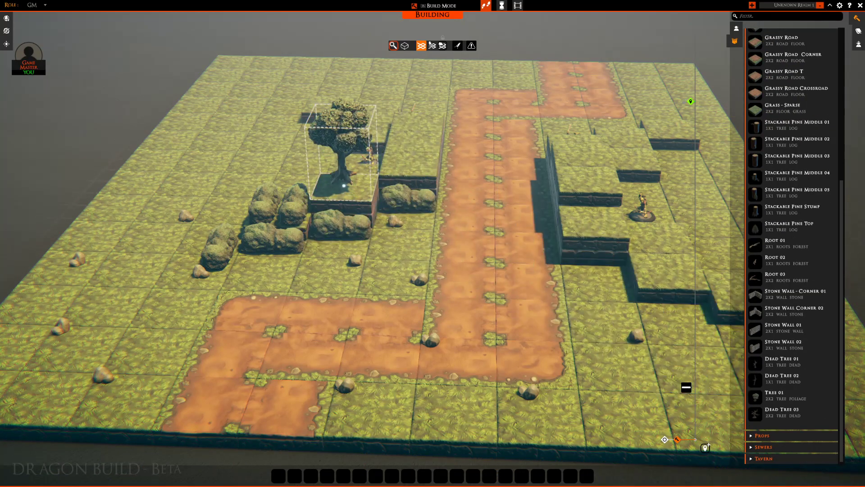
left_click_drag(346, 185, 327, 249)
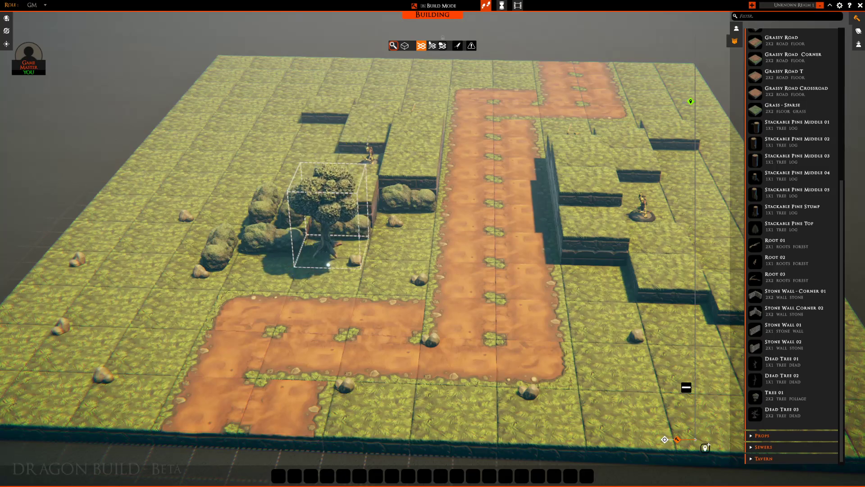
right_click(332, 269)
Move the small rock and the tree in front of the bushes slightly closer to the road
right_click_drag(356, 300, 363, 227)
scroll(367, 238, "up", 5)
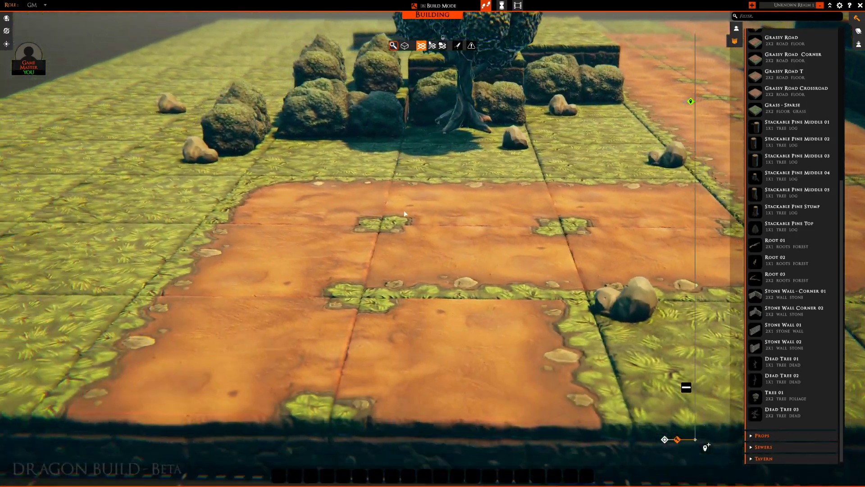
scroll(419, 202, "down", 4)
scroll(442, 186, "up", 4)
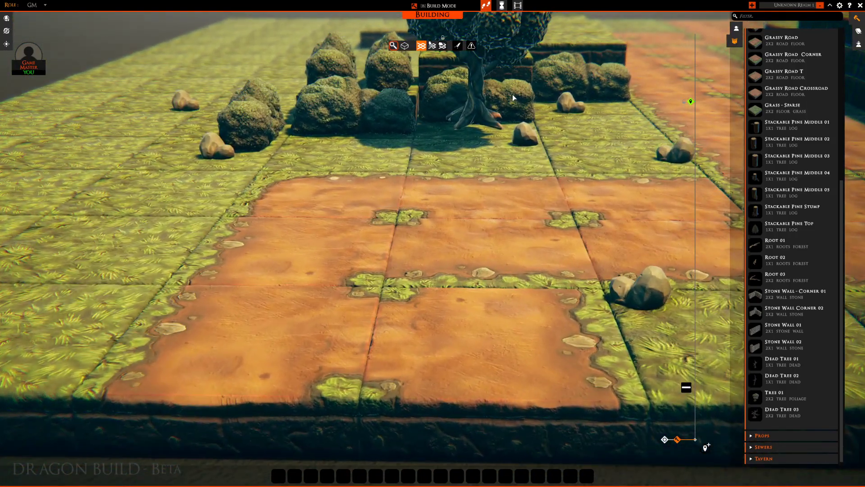
scroll(512, 93, "up", 3)
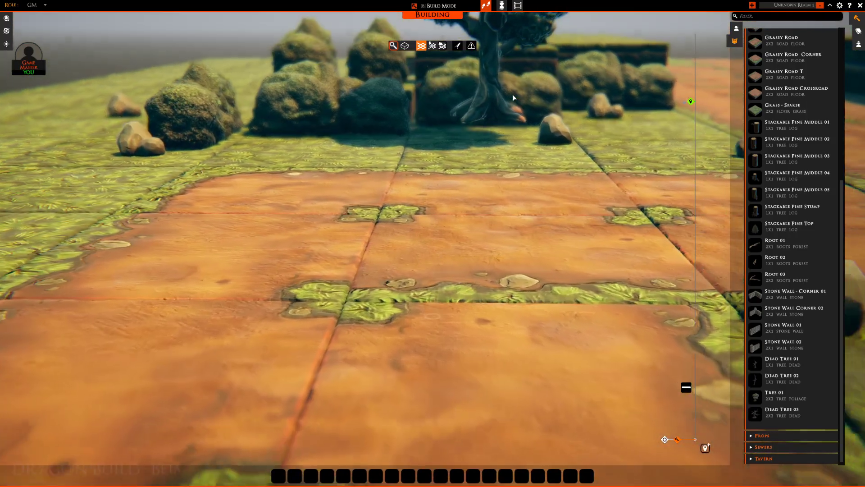
scroll(490, 109, "down", 3)
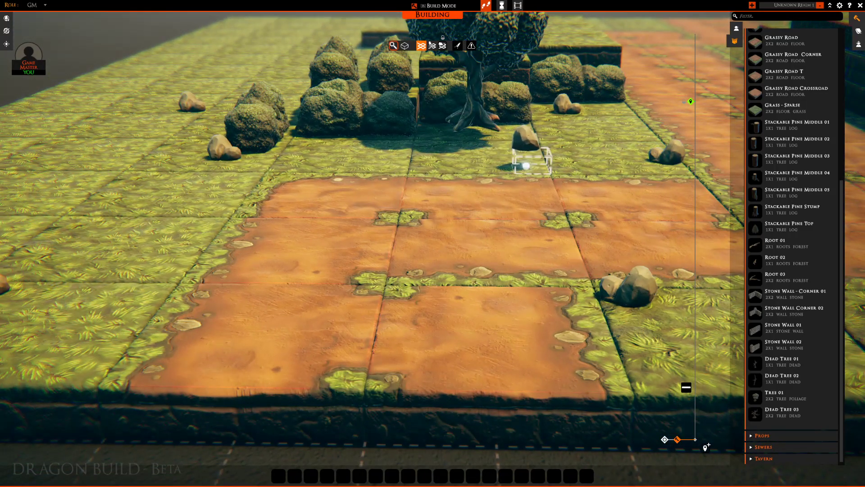
right_click(487, 120)
scroll(476, 107, "down", 1)
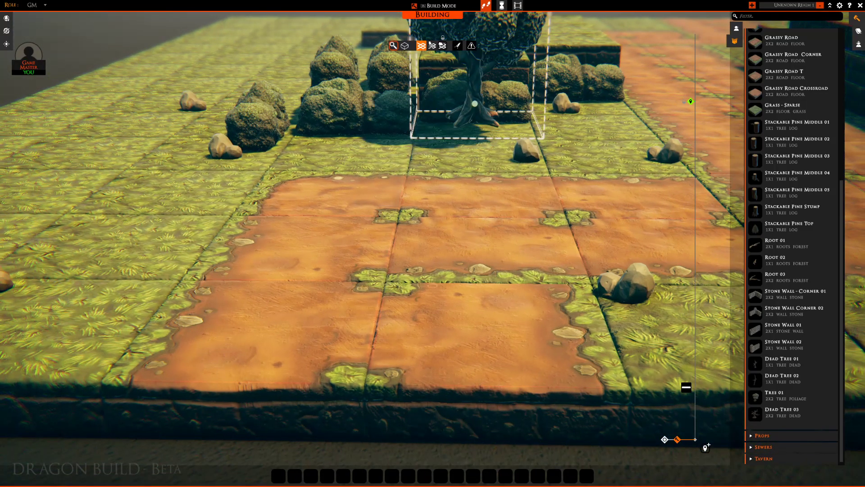
key("Delete")
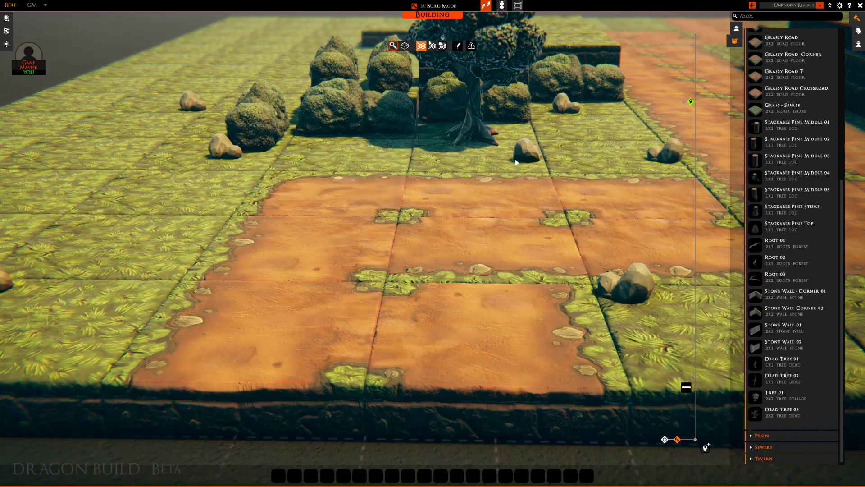
Examine the tree, the bushes and the goblin hiding spots behind both banks from close up
scroll(500, 160, "up", 4)
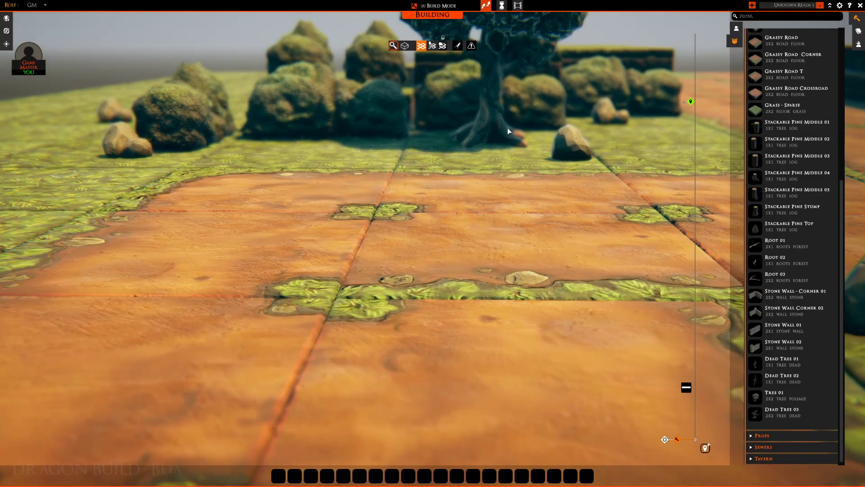
scroll(508, 131, "down", 5)
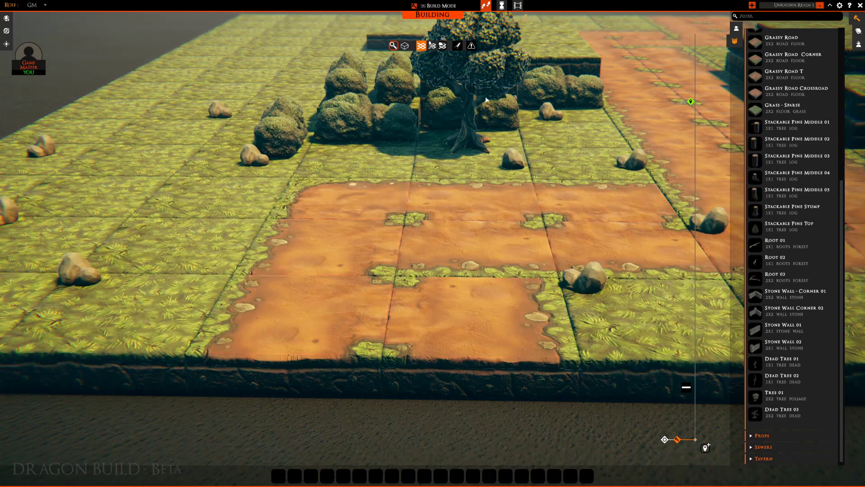
scroll(497, 108, "up", 1)
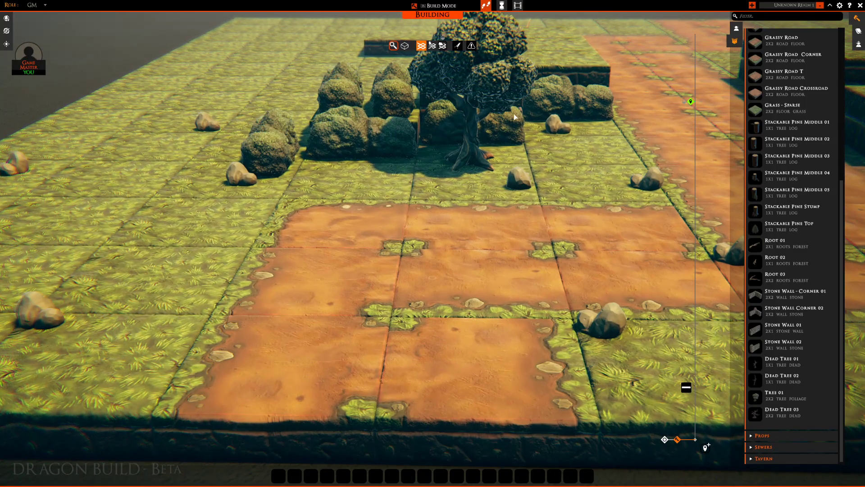
key("w")
key("d")
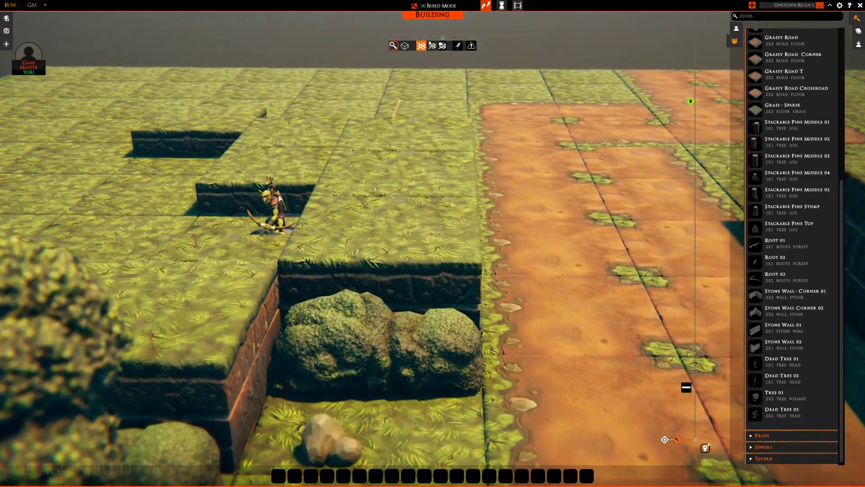
key("w")
key("d")
key("s")
key("d")
key("s")
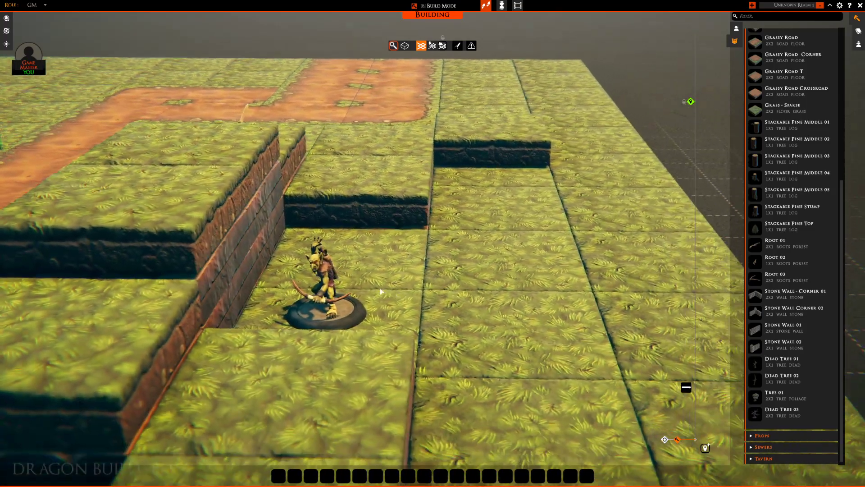
key("a")
key("s")
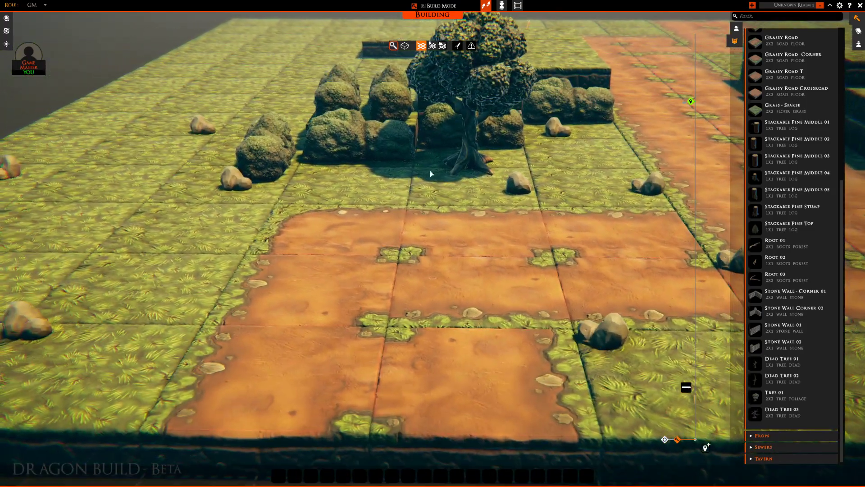
key("s")
key("d")
key("a")
scroll(515, 118, "up", 2)
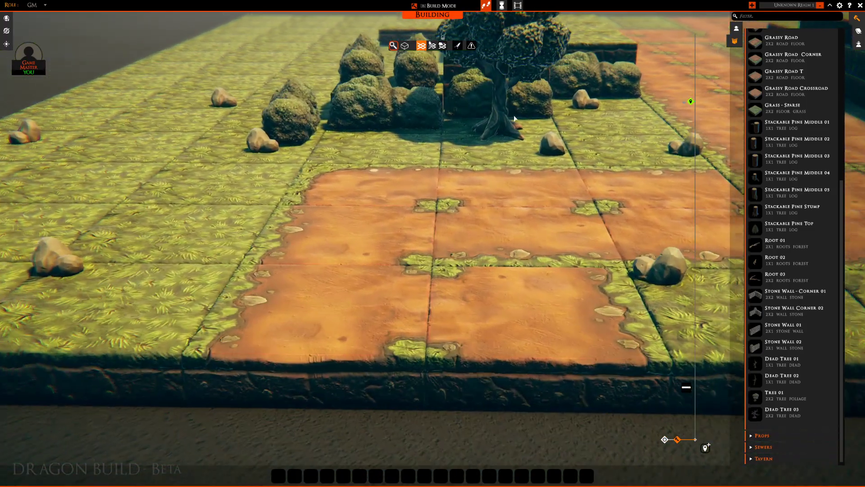
scroll(521, 57, "down", 3)
scroll(502, 72, "up", 2)
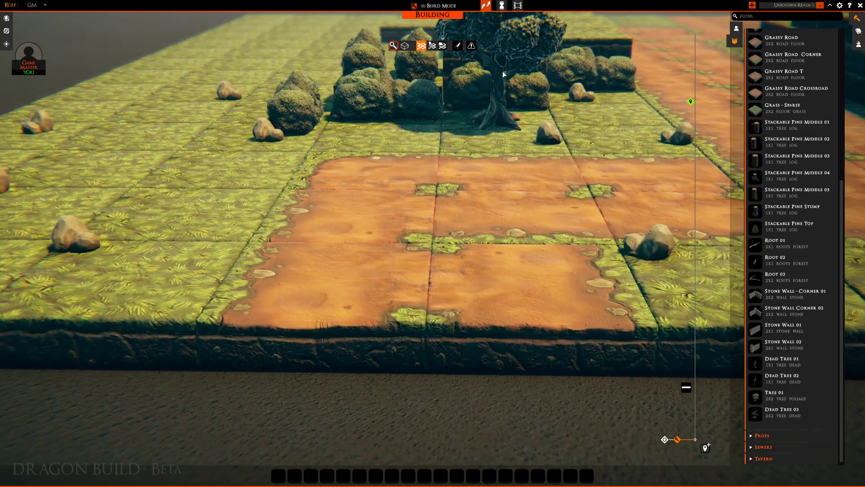
Place three Tree 01 pieces: two on the open grass at the map's left side and one on top of the left bank
scroll(502, 71, "down", 5)
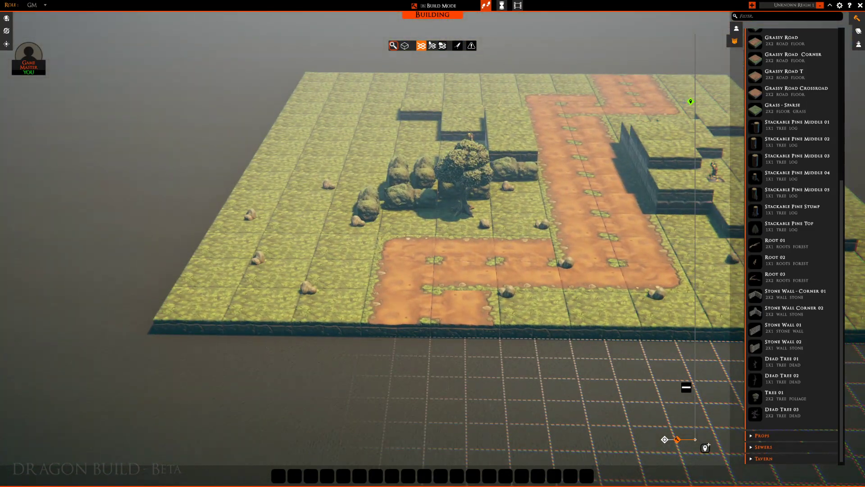
left_click(761, 396)
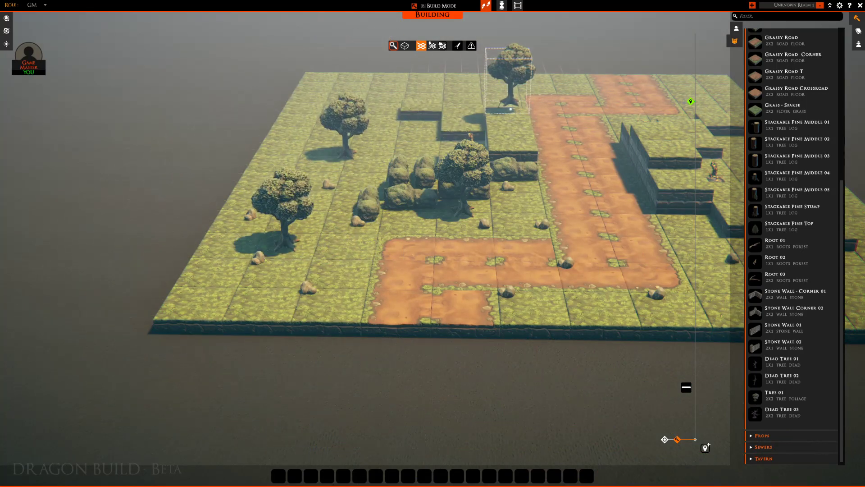
scroll(511, 109, "up", 5)
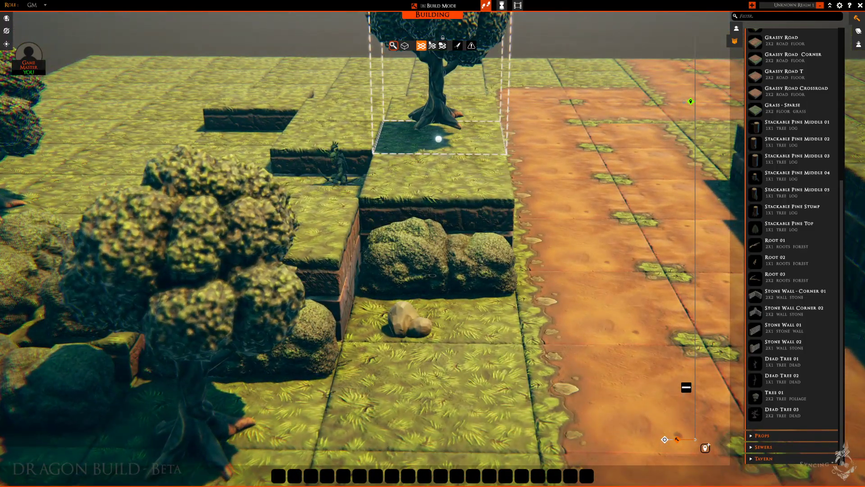
left_click(439, 139)
key("d")
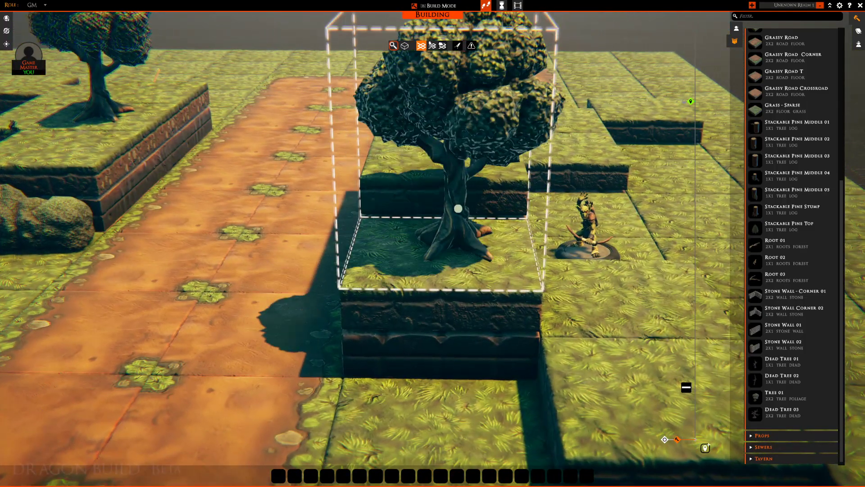
Place three more Tree 01 pieces: one on the right bank, one on the grass in front of it and one near the front-right edge
left_click(458, 209)
key("d")
key("s")
key("a")
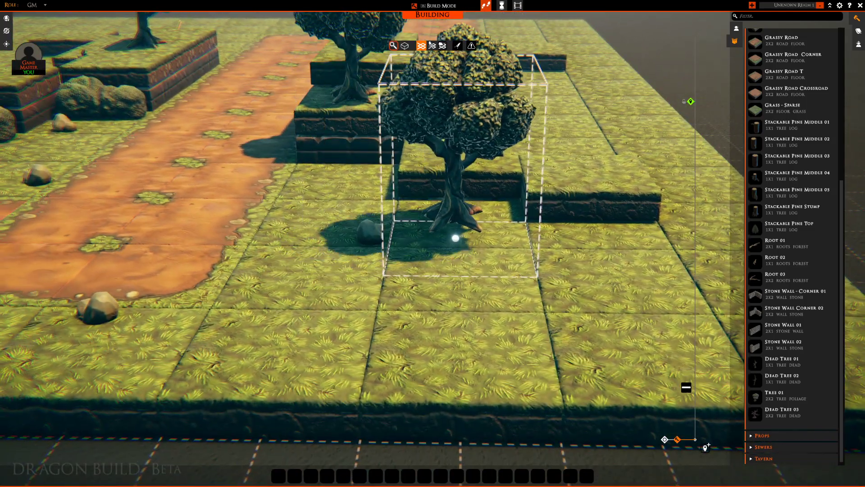
left_click(456, 226)
key("d")
key("s")
left_click_drag(513, 265, 513, 228)
scroll(415, 211, "down", 5)
key("a")
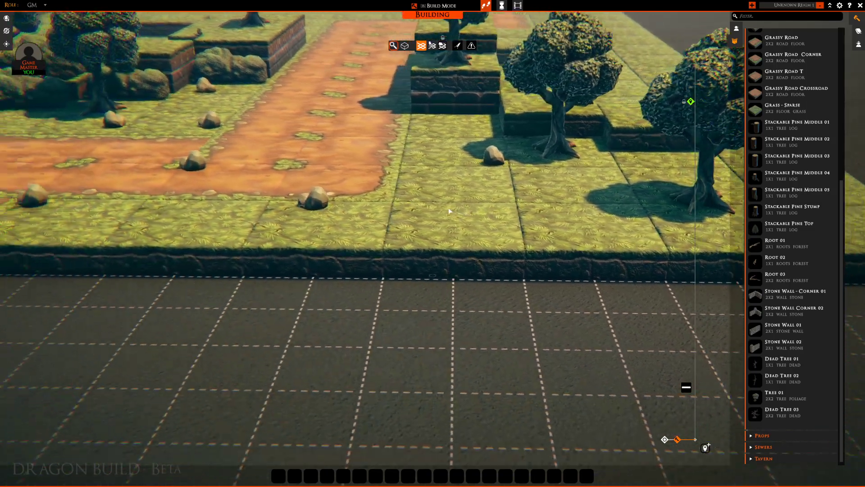
Place a Boulder - Large between the front-left tree and the bushes at the left bank
scroll(458, 178, "up", 4)
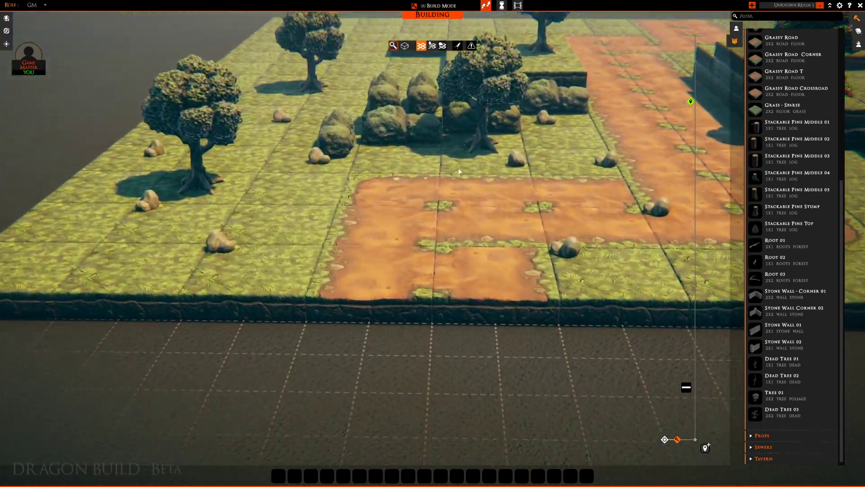
scroll(459, 171, "down", 5)
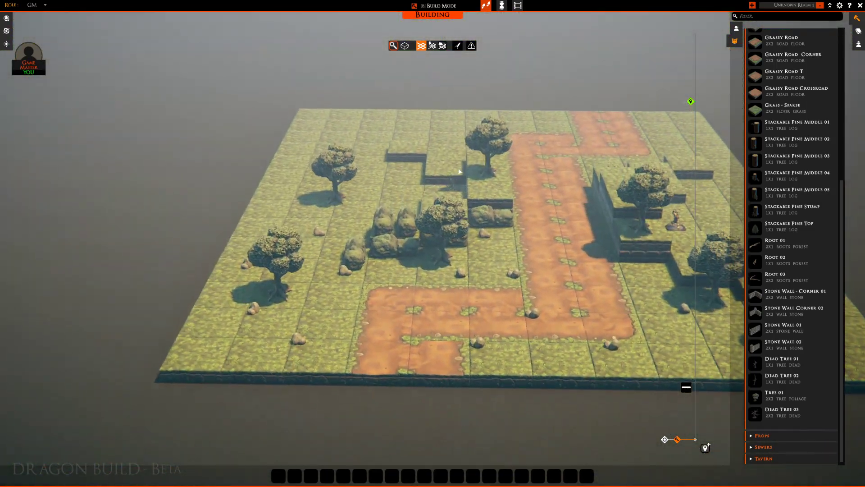
key("d")
key("a")
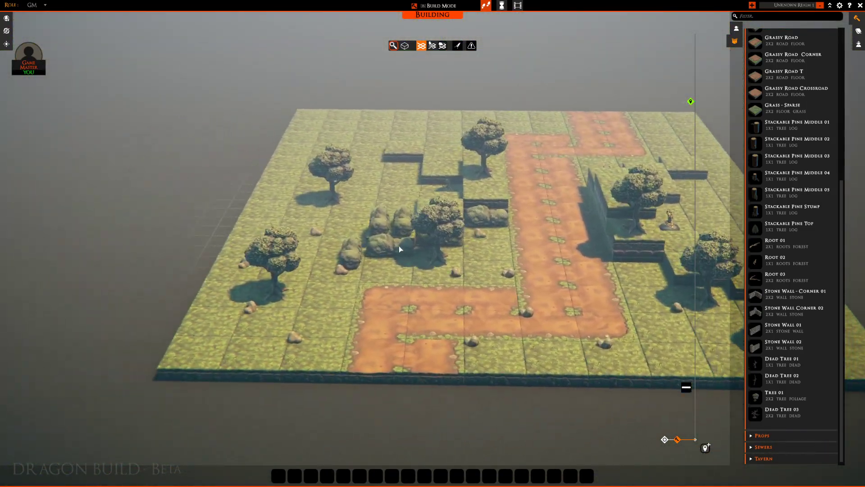
right_click_drag(399, 248, 419, 262)
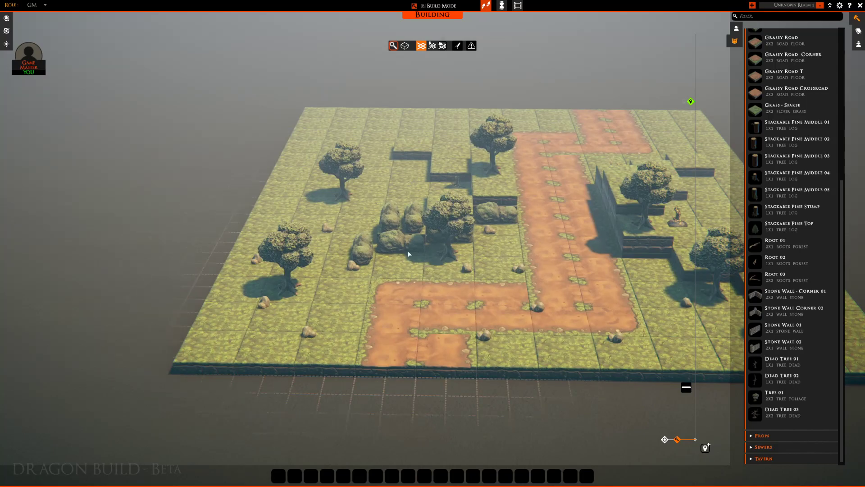
scroll(775, 149, "up", 5)
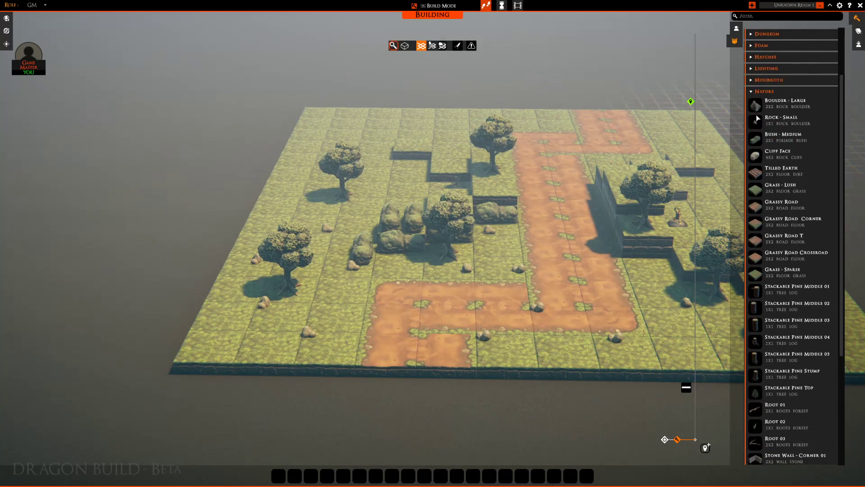
left_click(754, 105)
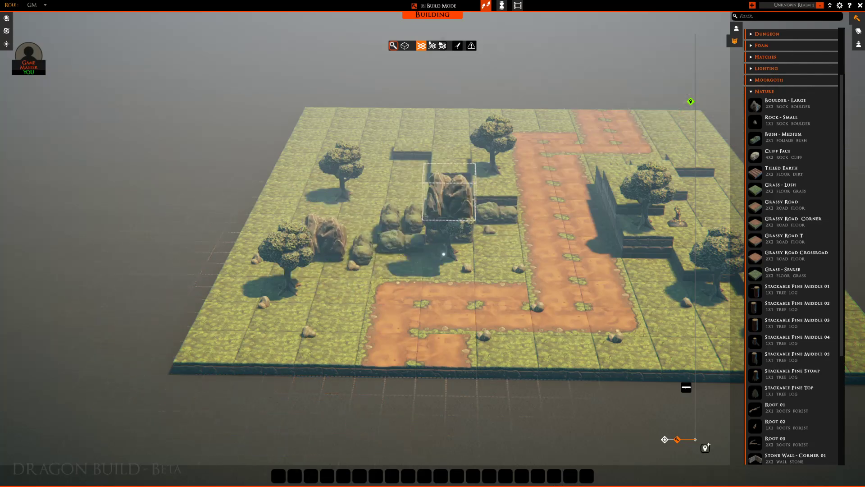
Place two more Boulder - Large pieces, one on the front-right grass beside the road bend and one beside the back-left tree
key("d")
key("s")
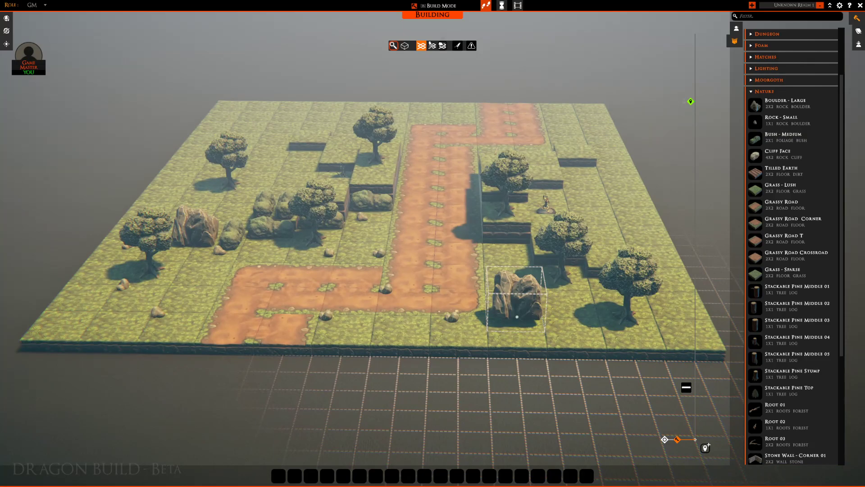
left_click(516, 317)
key("a")
key("w")
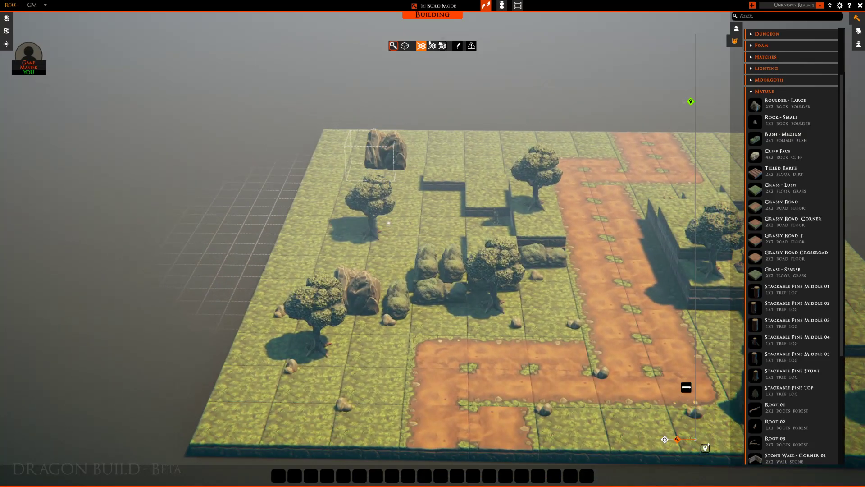
left_click(323, 237)
key("s")
scroll(419, 245, "down", 3)
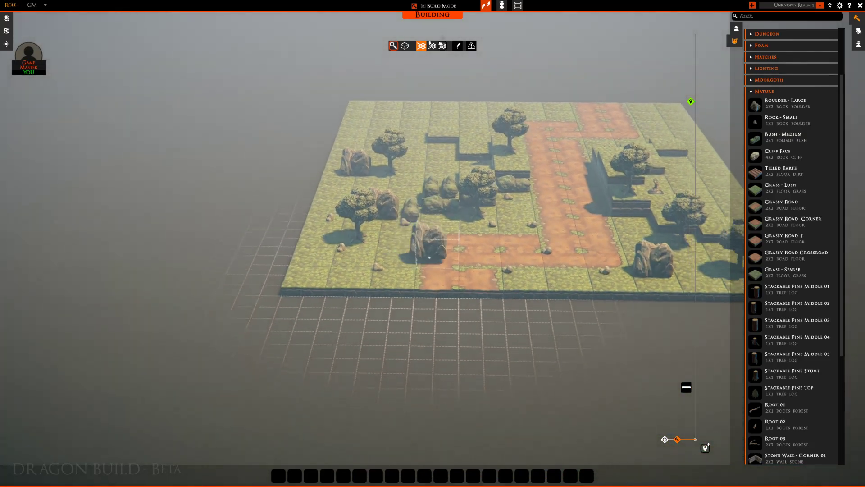
right_click(457, 219)
Place three Dead Tree 02 pieces on the left side: in front of the bushes, near the boulder and toward the front-left corner
key("w")
scroll(782, 239, "down", 3)
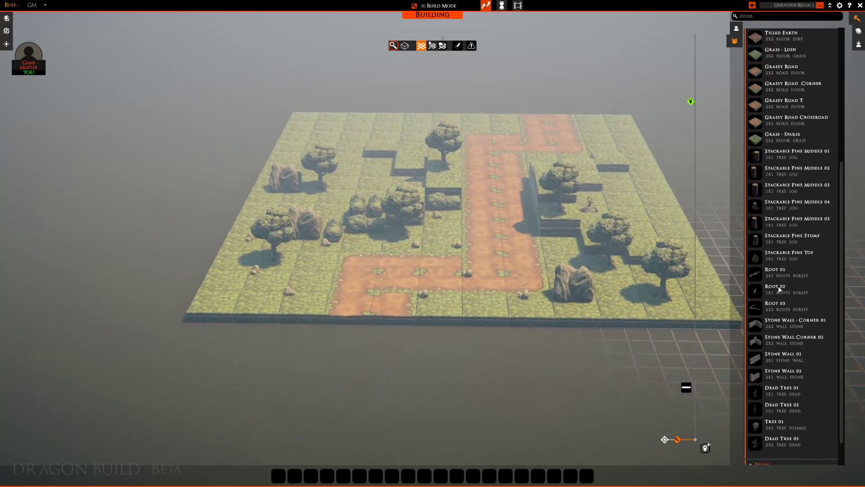
left_click(759, 377)
key("a")
key("w")
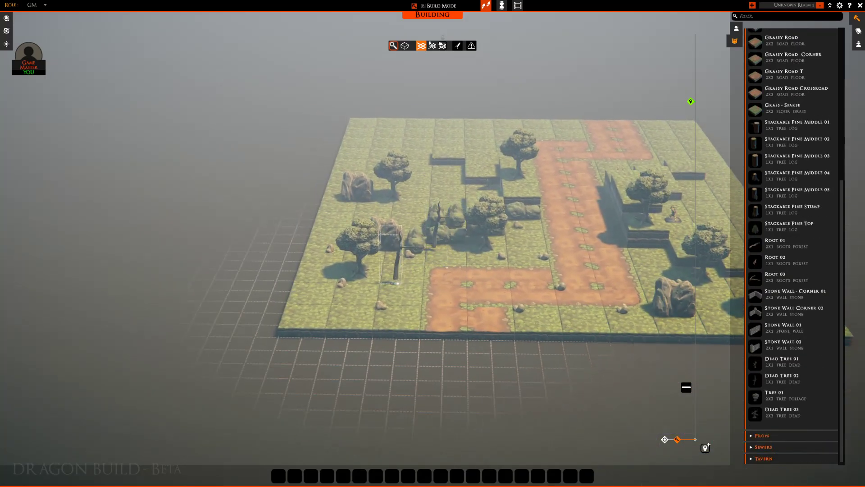
left_click(318, 316)
Place four Dead Tree 02 pieces on the right side: two near the right bank, one by the side edge and one by the front edge
key("d")
key("w")
scroll(525, 271, "up", 3)
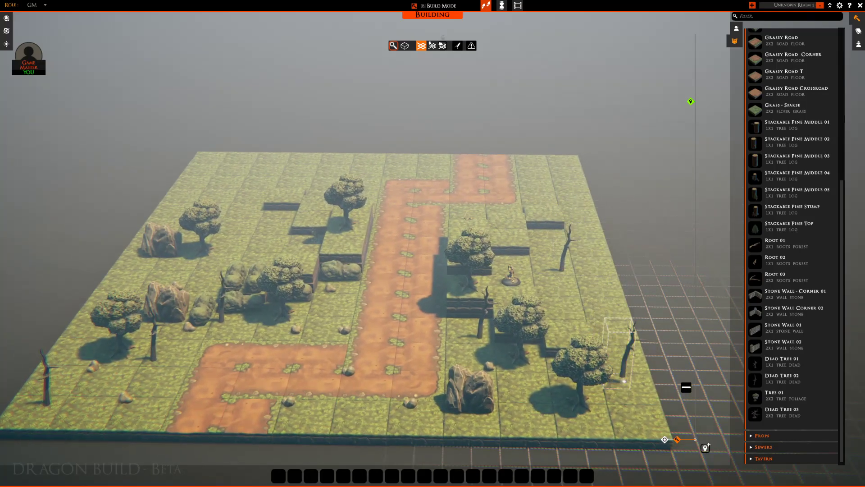
scroll(623, 380, "down", 3)
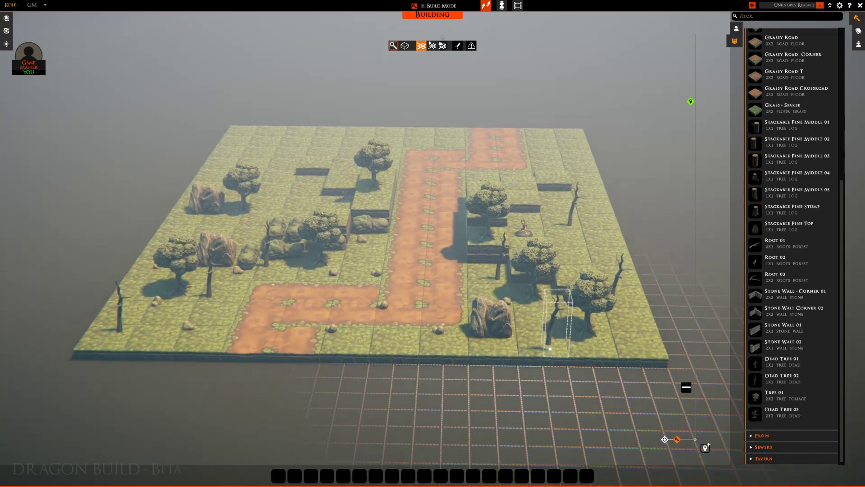
left_click(550, 350)
Place two more Dead Tree 02 pieces, one behind the back-left tree and one along the map's left edge
scroll(502, 302, "up", 3)
key("a")
key("w")
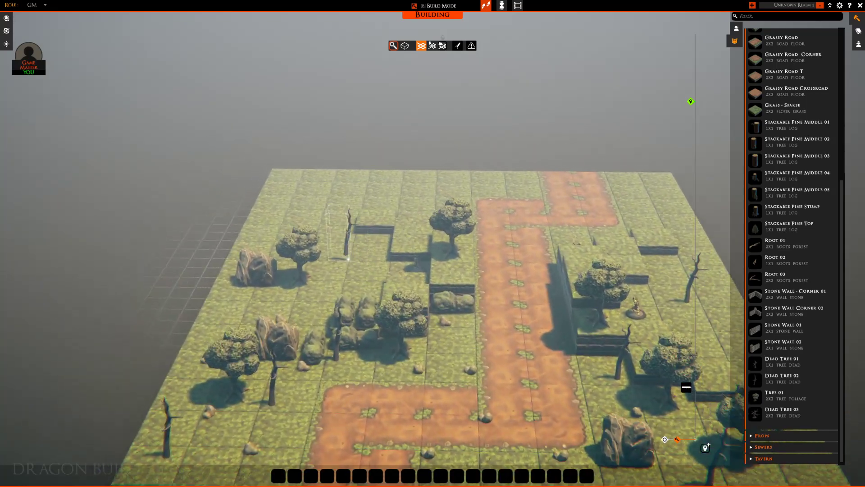
left_click(353, 245)
key("a")
key("s")
left_click(311, 297)
Place three Dead Tree 03 pieces: behind the left bank, beside the road's far end and near the back-right edge
scroll(311, 298, "down", 2)
key("s")
key("d")
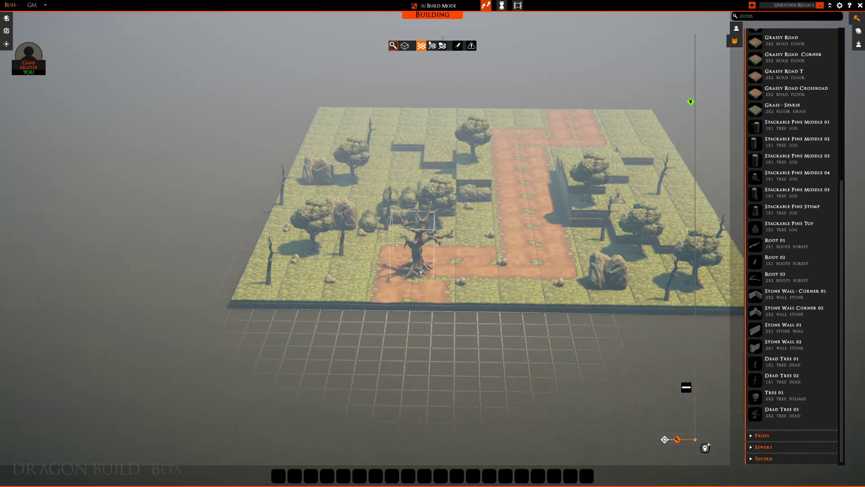
key("w")
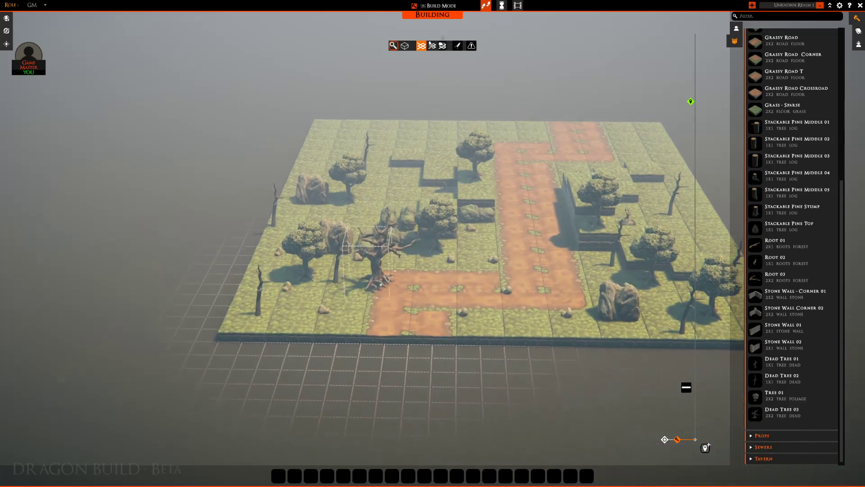
left_click(402, 233)
key("s")
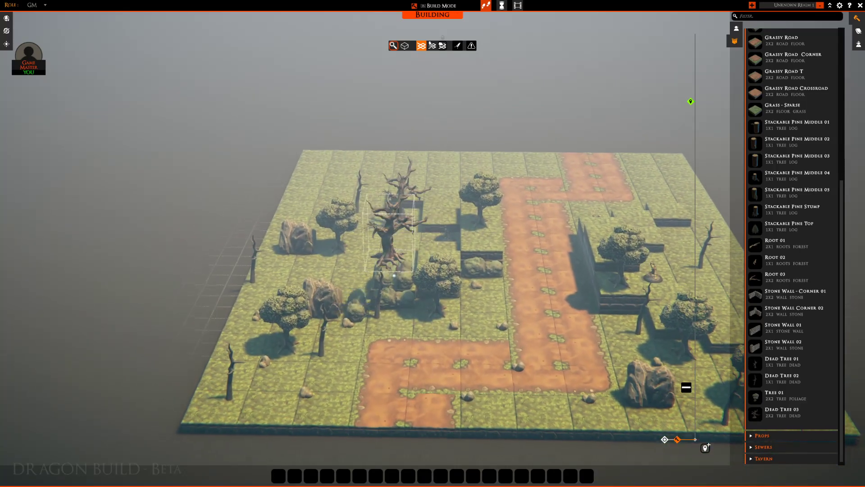
scroll(347, 284, "up", 3)
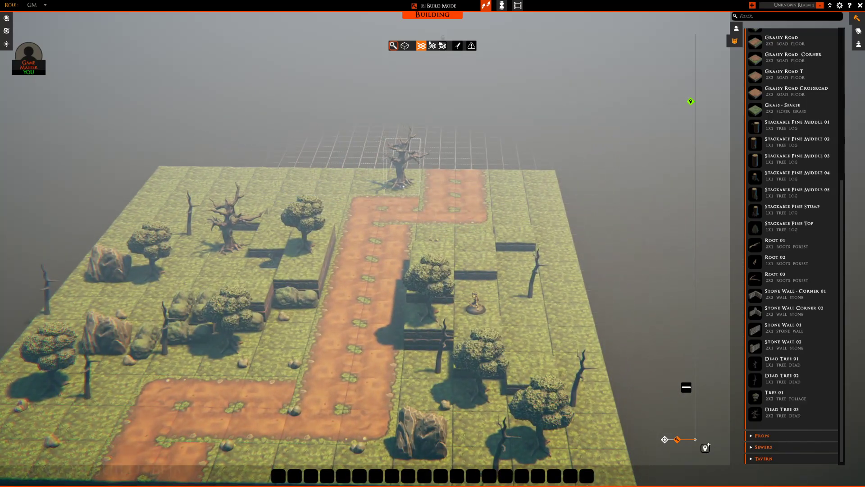
left_click(560, 246)
Place two more Dead Tree 03 pieces, one along the right edge and one in the back-left corner
key("s")
key("a")
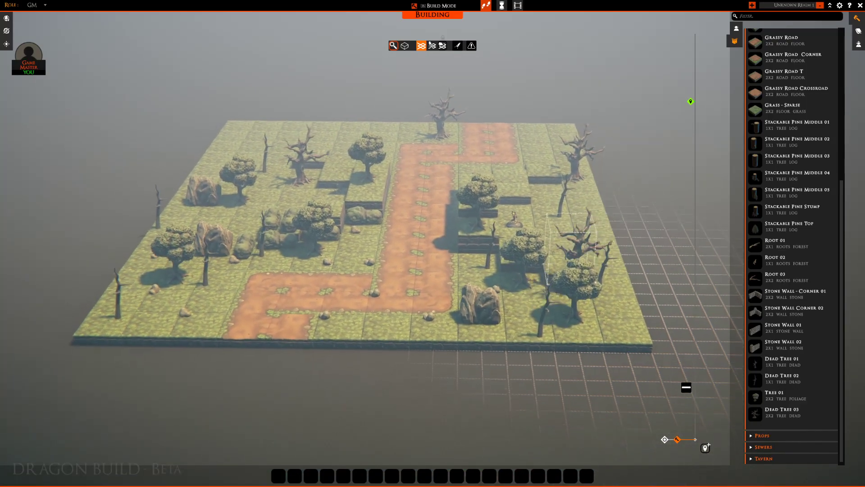
key("w")
key("s")
key("a")
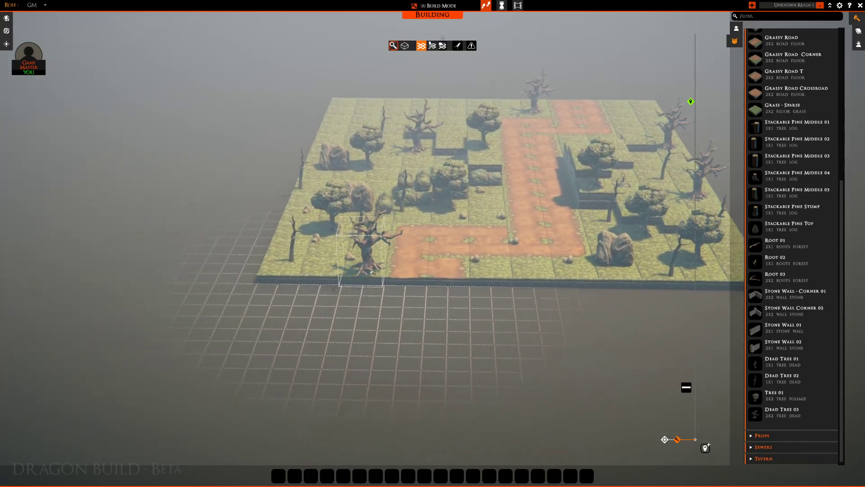
key("w")
left_click(430, 187)
key("s")
key("d")
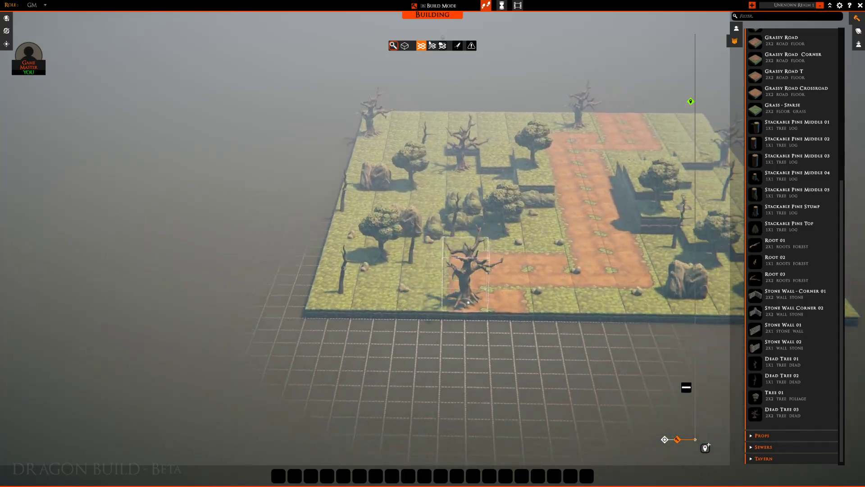
Examine the road, bushes, boulders and trees on both sides of the map from close up and from above
scroll(467, 287, "up", 3)
scroll(468, 281, "up", 3)
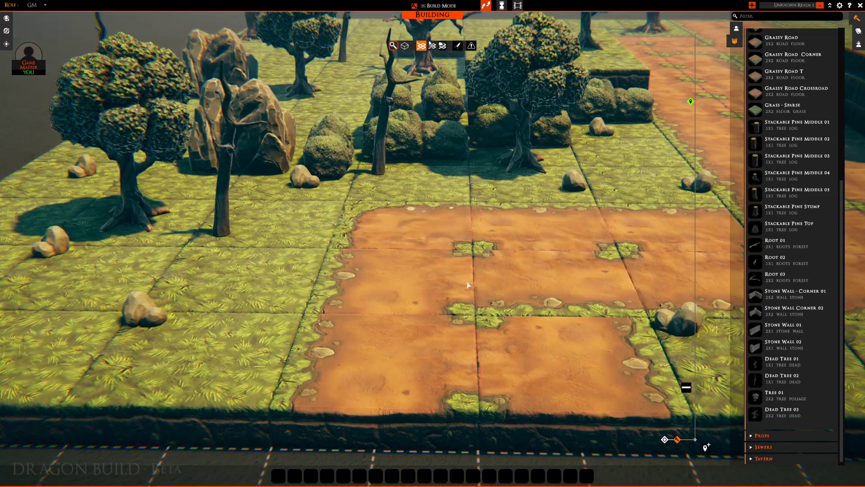
scroll(472, 271, "up", 5)
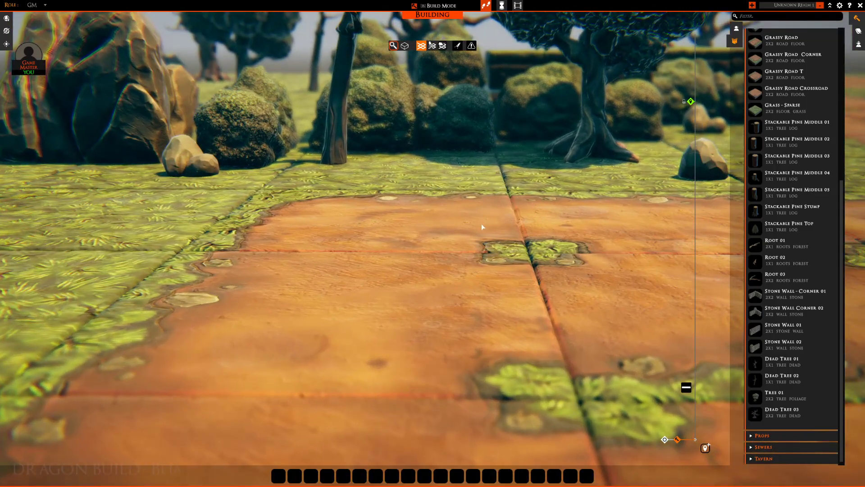
scroll(482, 225, "down", 5)
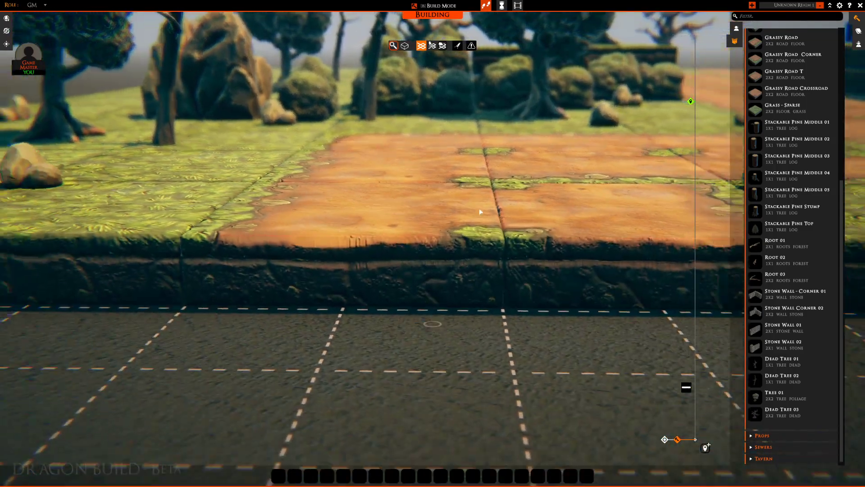
key("w")
key("d")
key("a")
key("d")
scroll(373, 166, "down", 2)
scroll(373, 167, "down", 2)
key("s")
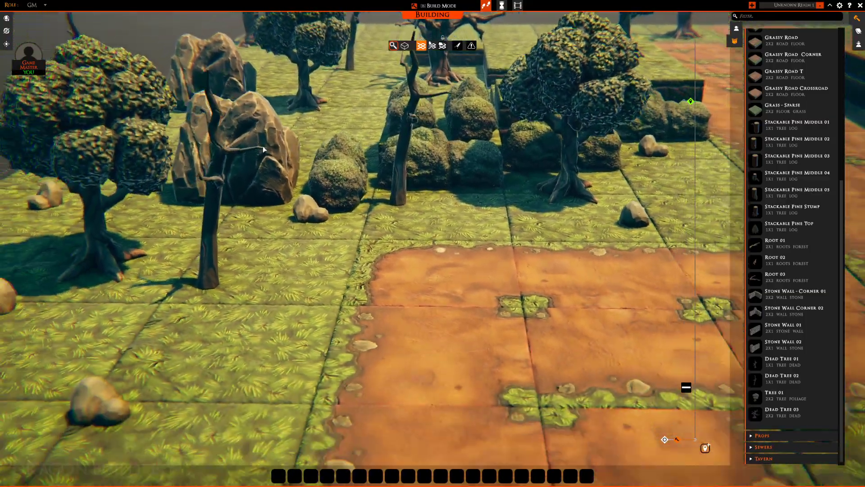
key("a")
key("s")
key("d")
key("w")
key("s")
scroll(493, 211, "down", 6)
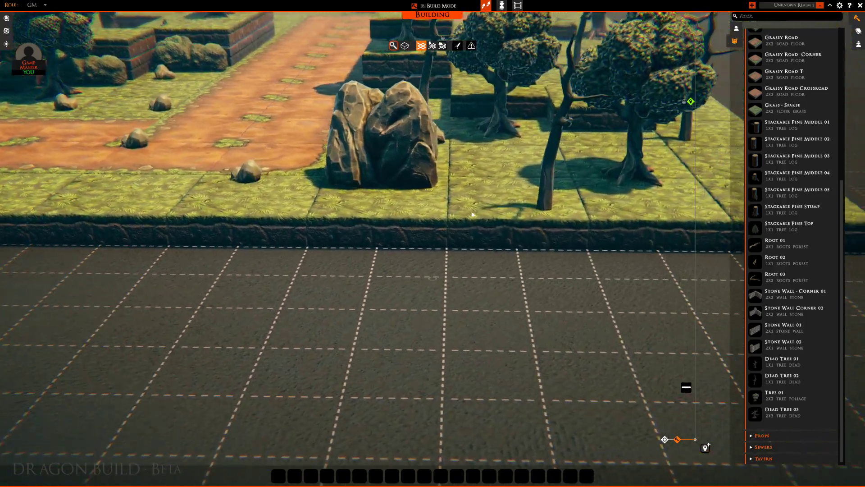
scroll(589, 266, "up", 3)
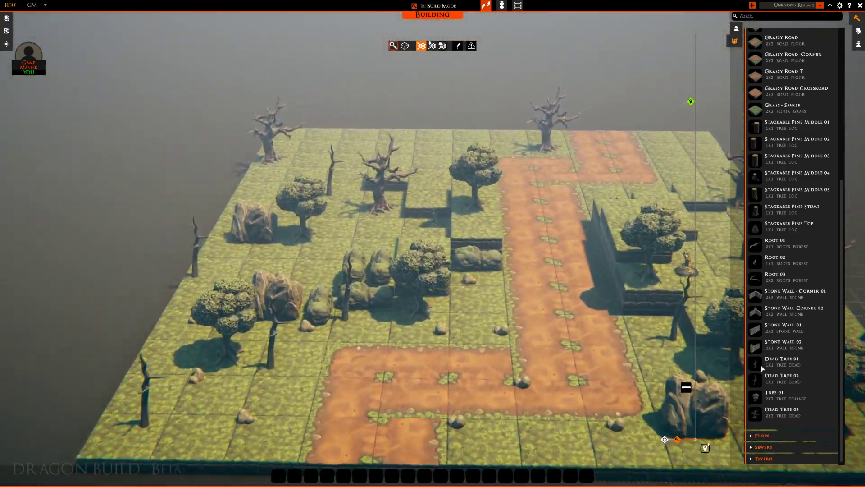
key("w")
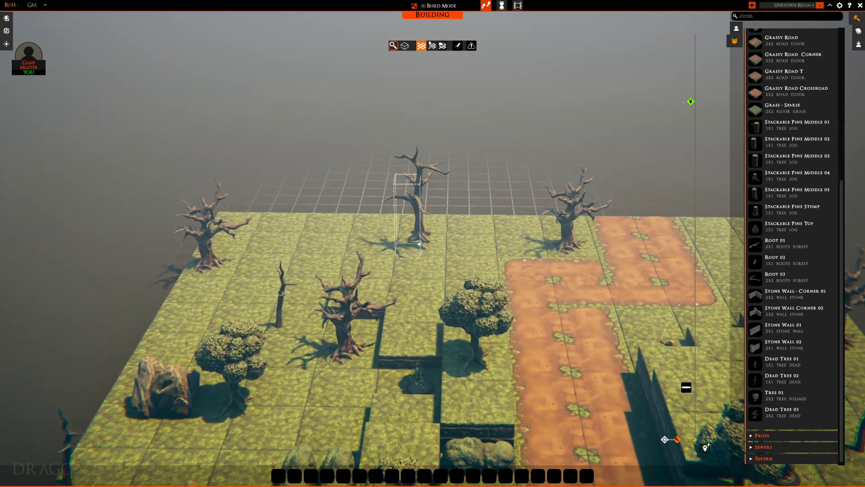
key("s")
key("a")
key("w")
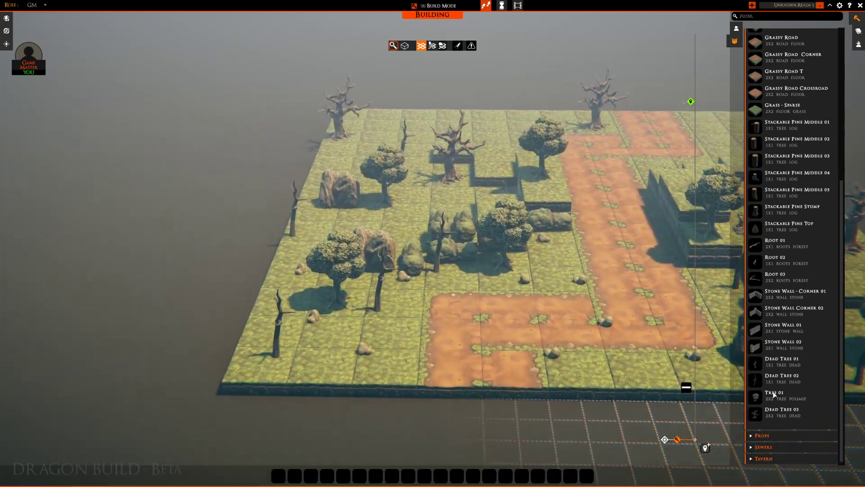
Place four Tree 01 pieces along the map's back edge, three left of the road's far end and one right of it
key("w")
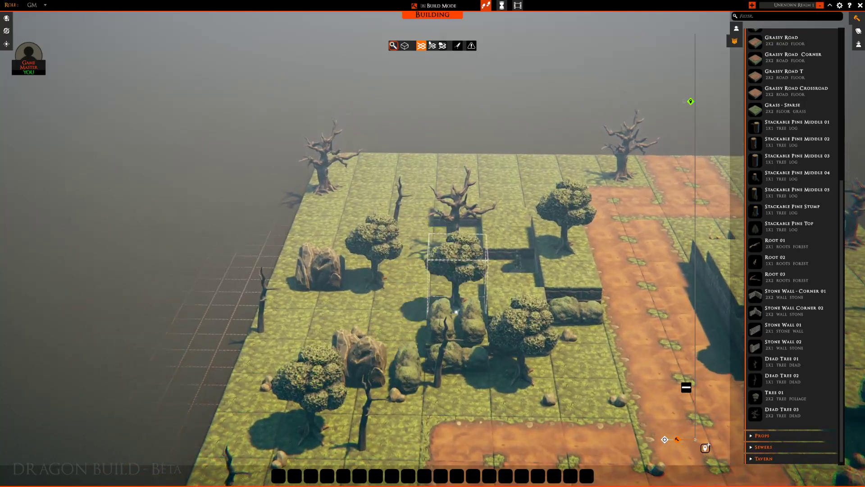
key("w")
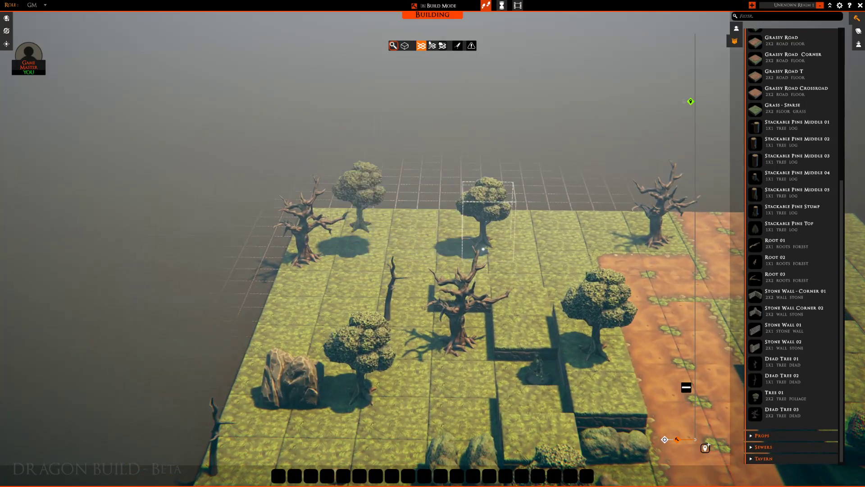
key("d")
left_click(421, 263)
key("d")
key("s")
left_click(492, 204)
key("s")
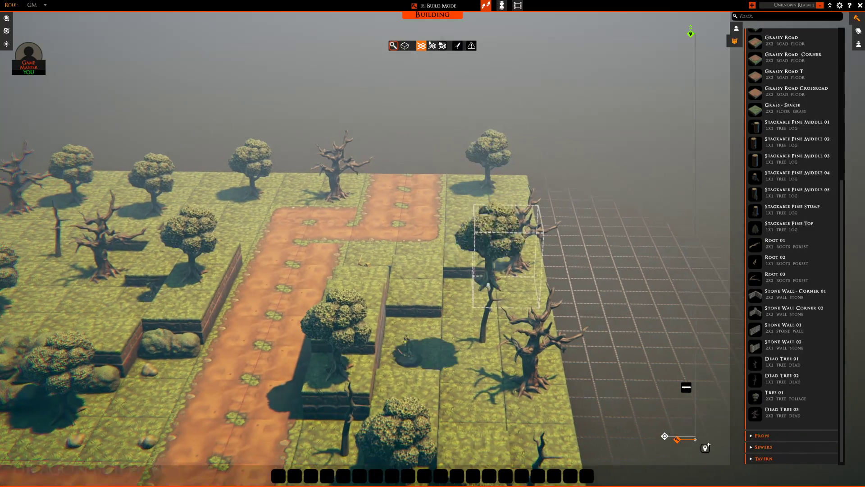
Place another Tree 01 near the map's right edge, behind the right bank and among the dead trees
key("a")
key("w")
key("w")
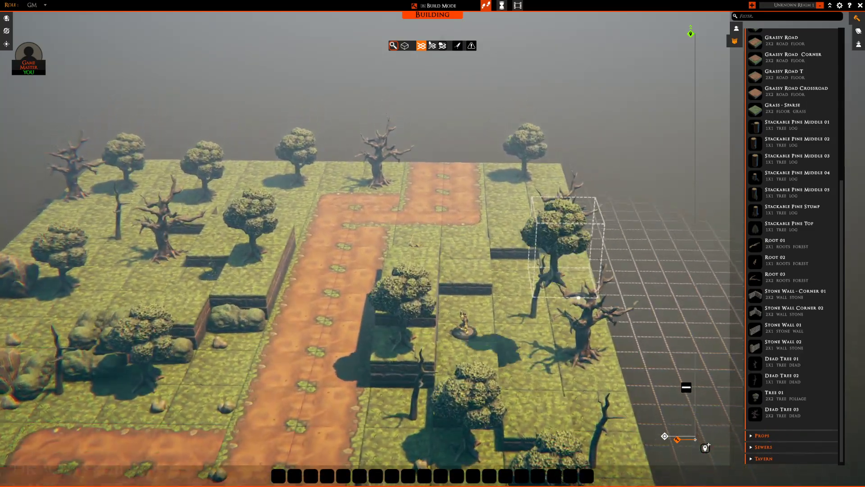
left_click(579, 299)
key("a")
key("s")
right_click(521, 316)
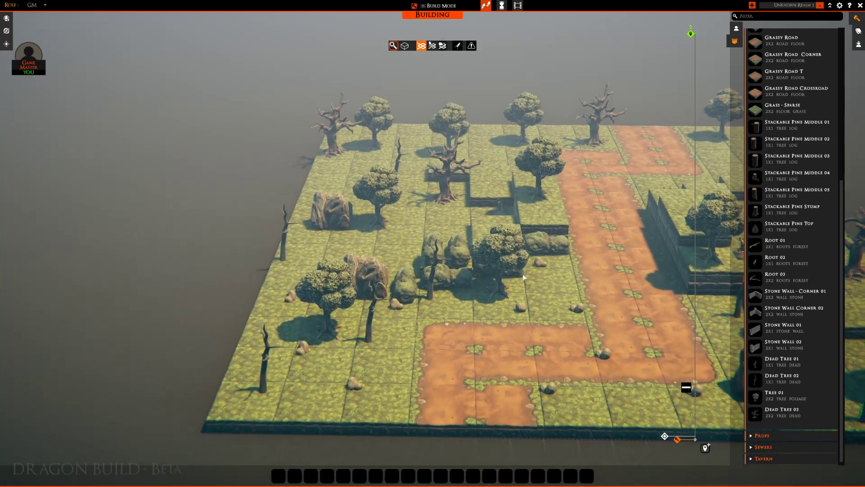
Compare the whole map with the Road to Phandalin ambush map in the browser, and return to TaleSpire
key("s")
key("d")
key("w")
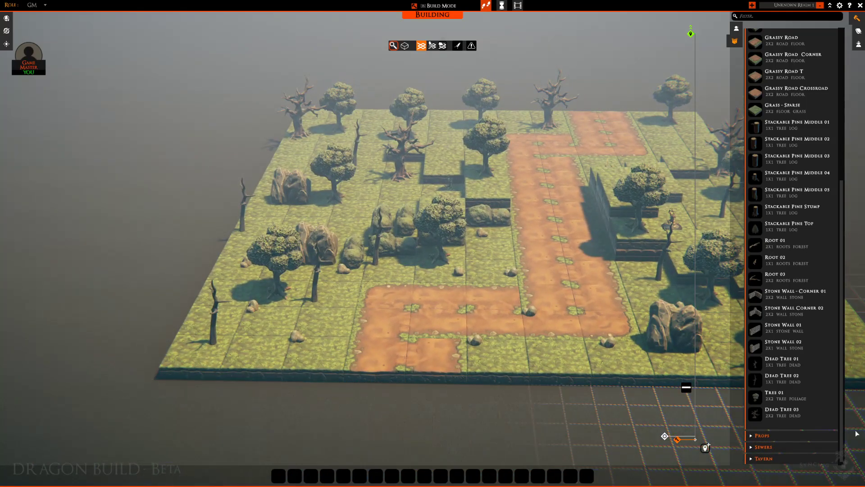
key("alt+Tab")
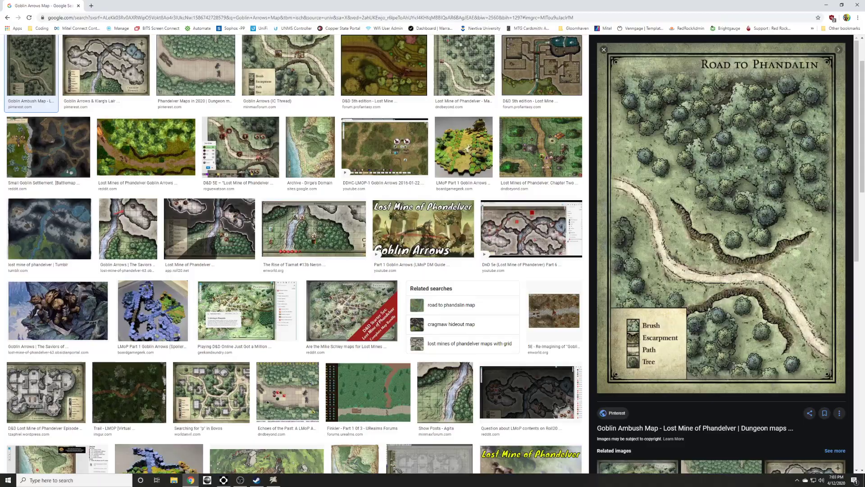
key("alt+Tab")
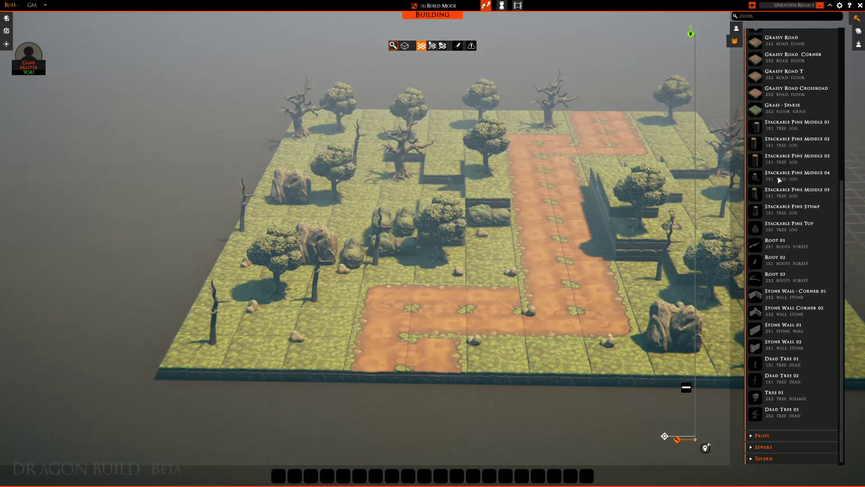
Place two Bush - Medium pieces in a line along the left side of the road's near bend
scroll(776, 225, "up", 5)
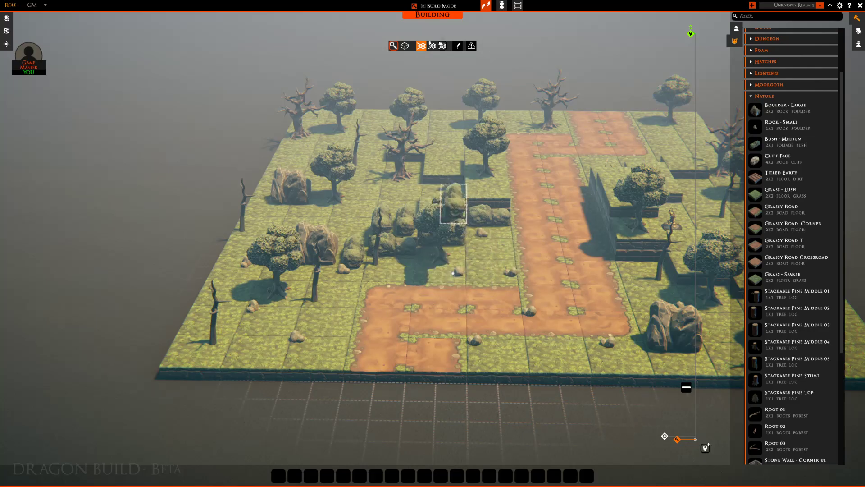
key("a")
scroll(448, 348, "up", 4)
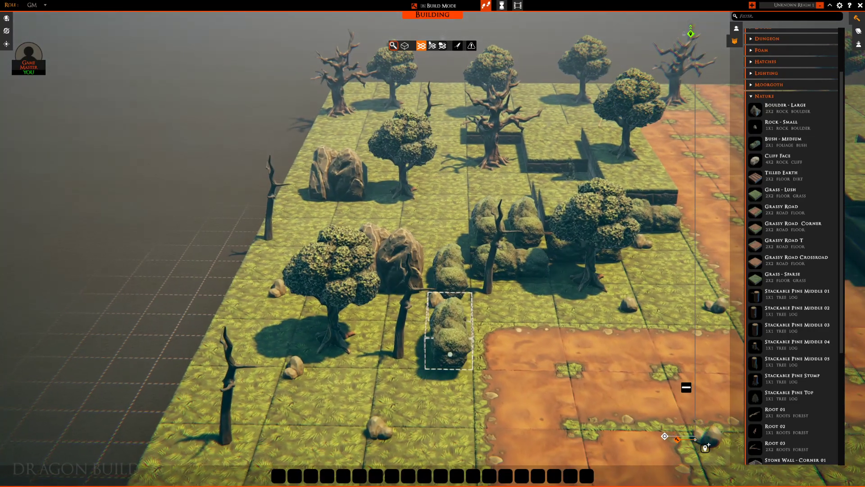
key("s")
scroll(446, 356, "up", 4)
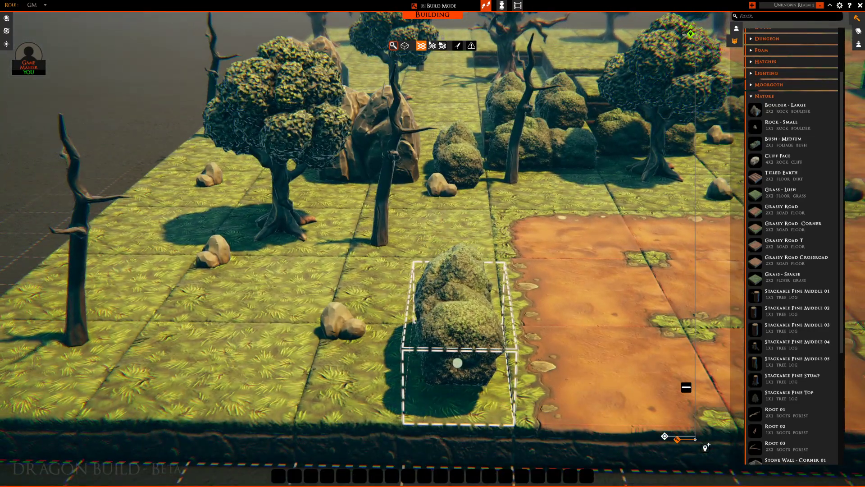
scroll(457, 362, "up", 4)
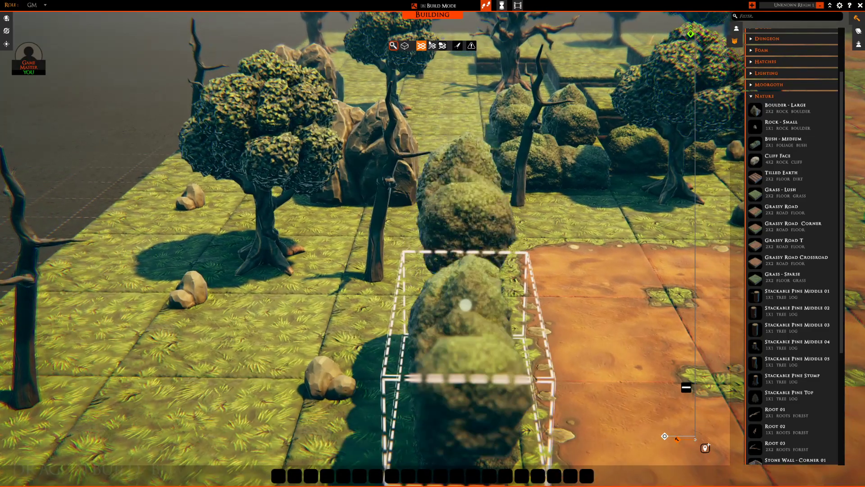
left_click(475, 287)
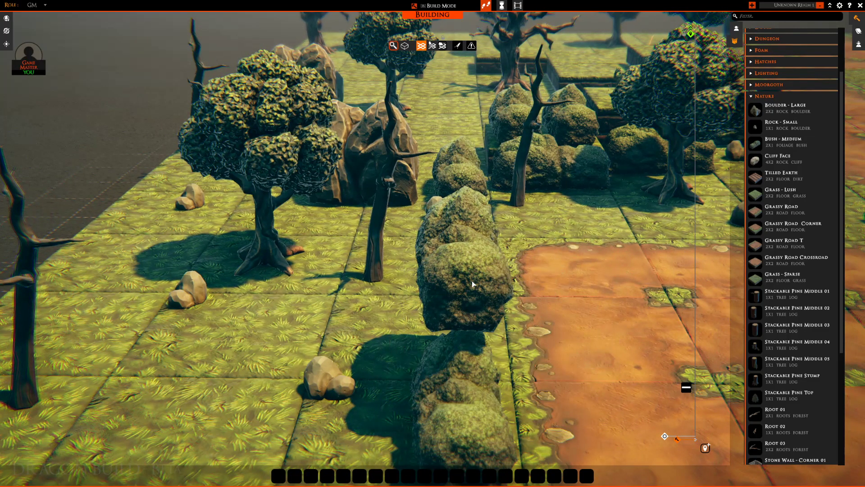
right_click(479, 280)
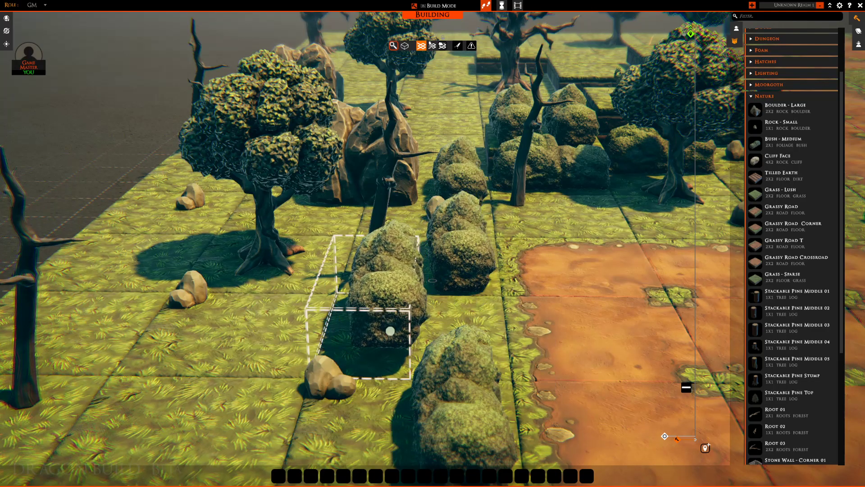
Rotate the Bush - Medium sideways and place copies in the front-left corner and along the left edge
key("s")
key("r")
key("a")
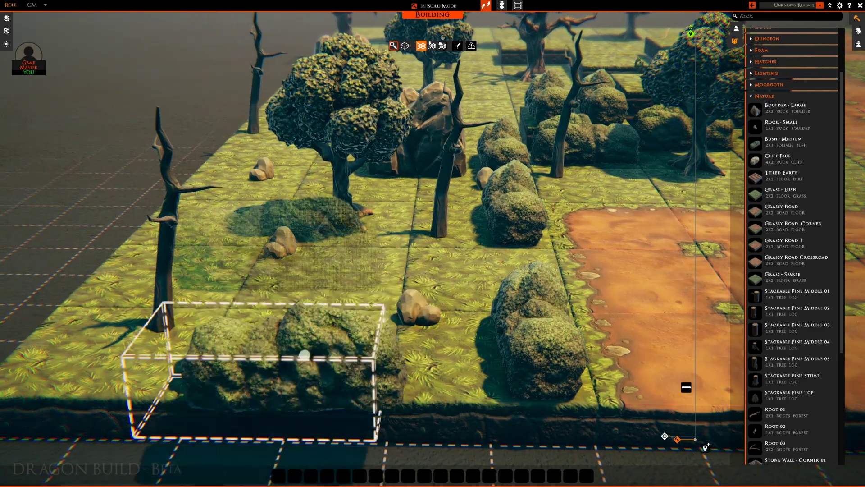
key("w")
key("a")
key("w")
key("d")
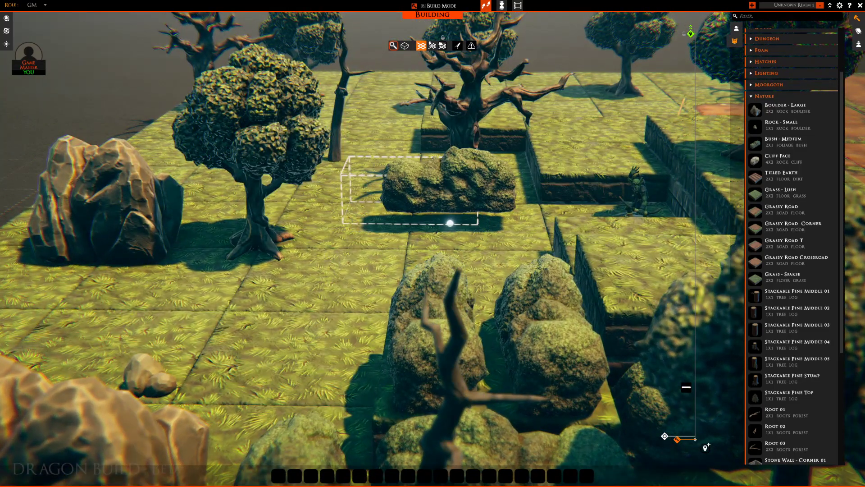
Place more sideways bushes around the live tree, boulder and thin dead tree in the back-left area
left_click(267, 305)
key("a")
key("w")
key("w")
left_click(334, 294)
key("w")
key("d")
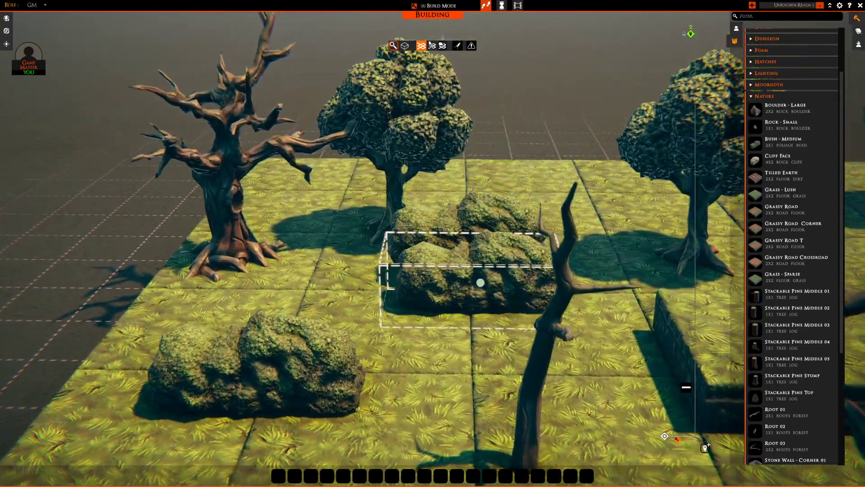
Place bushes between the trees along the back of the map, up to the dead tree beside the road's far end
left_click(480, 282)
key("d")
left_click(457, 273)
key("s")
key("d")
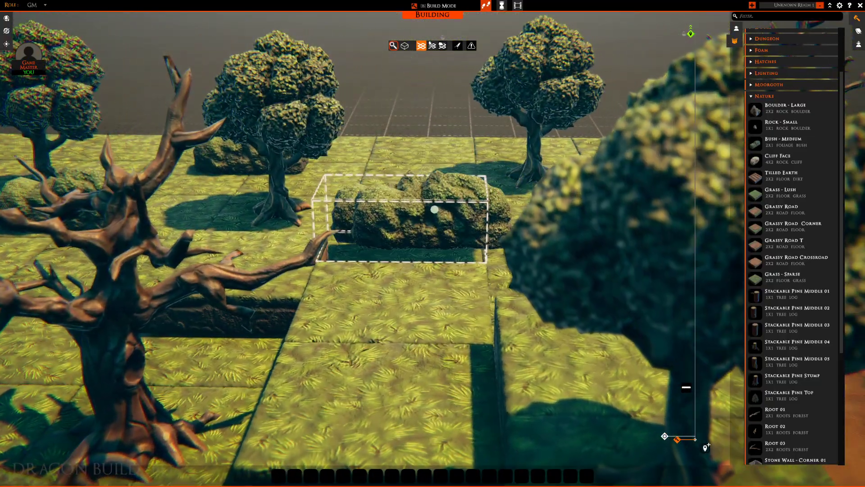
left_click(434, 209)
key("w")
key("d")
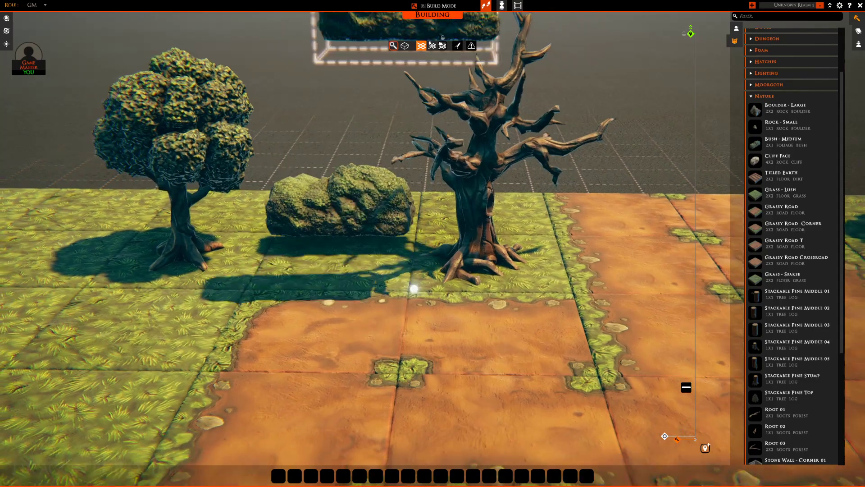
Place bushes in both orientations right of the road's far end, in the back-right corner and behind the right bank
right_click_drag(413, 288, 545, 231)
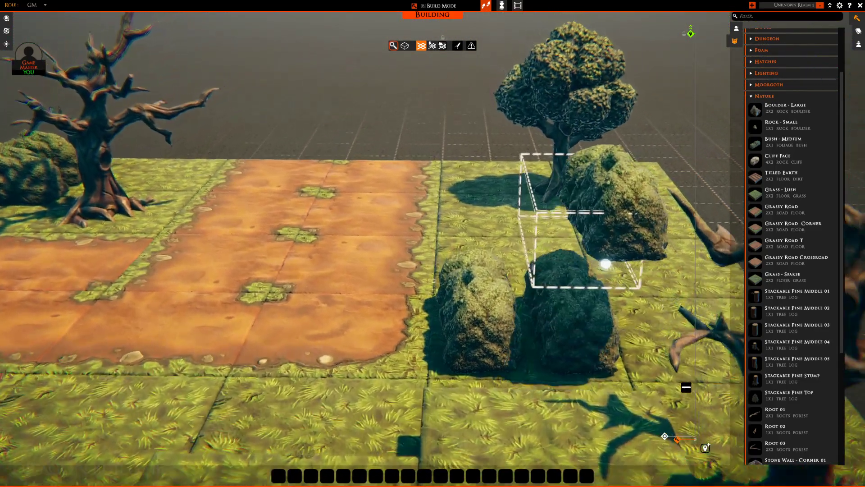
key("w")
key("d")
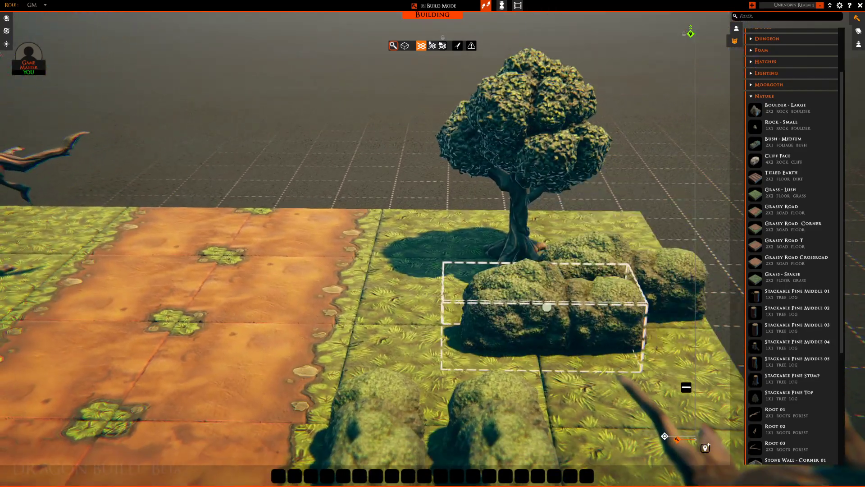
key("s")
key("s")
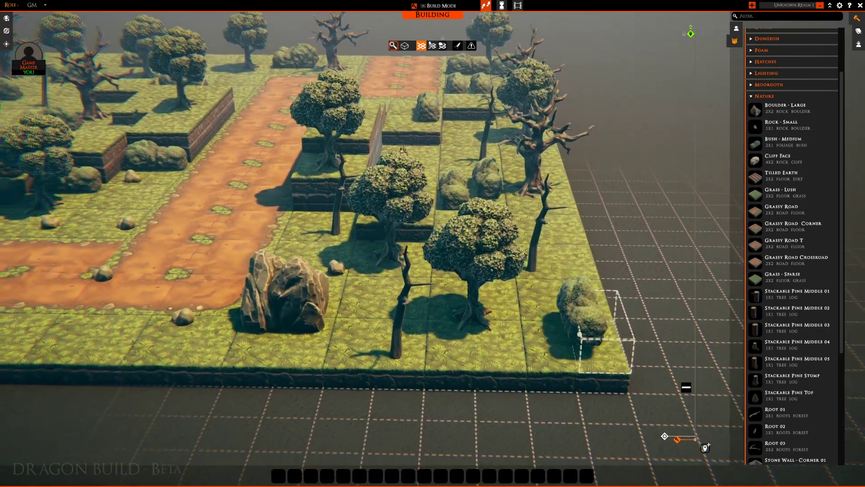
Place bushes in the front-right corner and a row of three along the front edge between the road and boulder
scroll(572, 329, "down", 3)
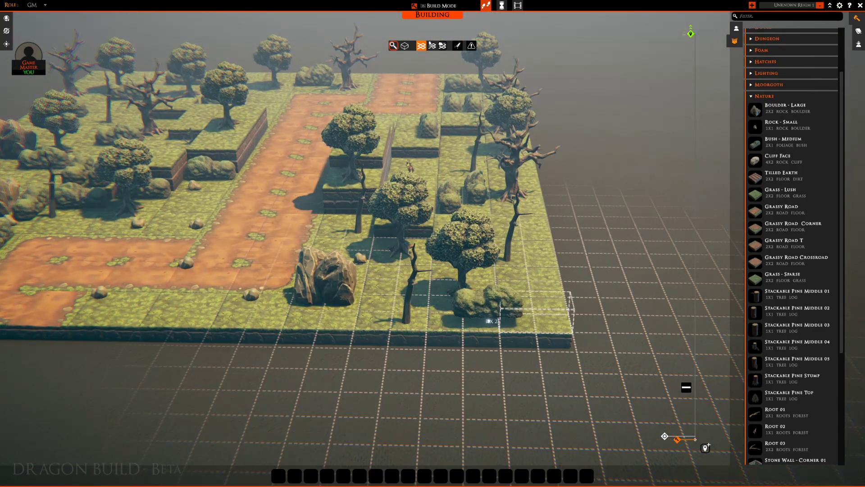
left_click_drag(486, 320, 468, 322)
key("a")
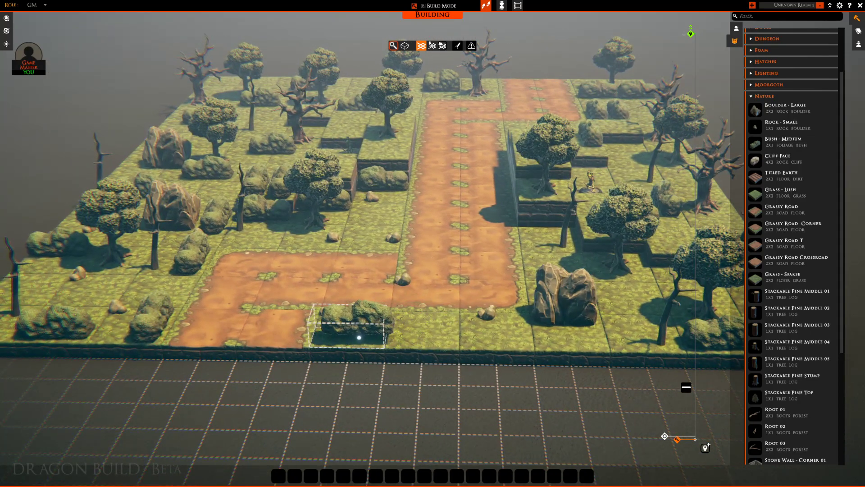
left_click_drag(359, 337, 425, 338)
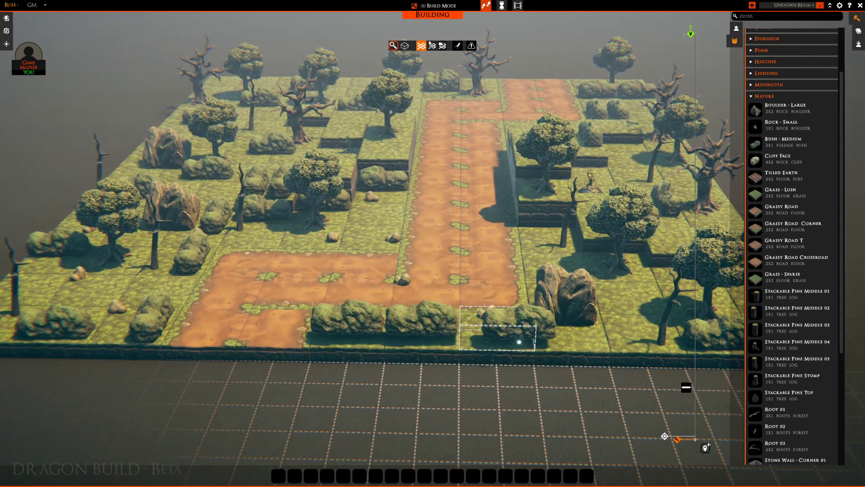
left_click(498, 340)
right_click(493, 322)
Examine the placement of bushes, trees and boulders across the whole map from close up and from farther away
right_click_drag(363, 269, 479, 286)
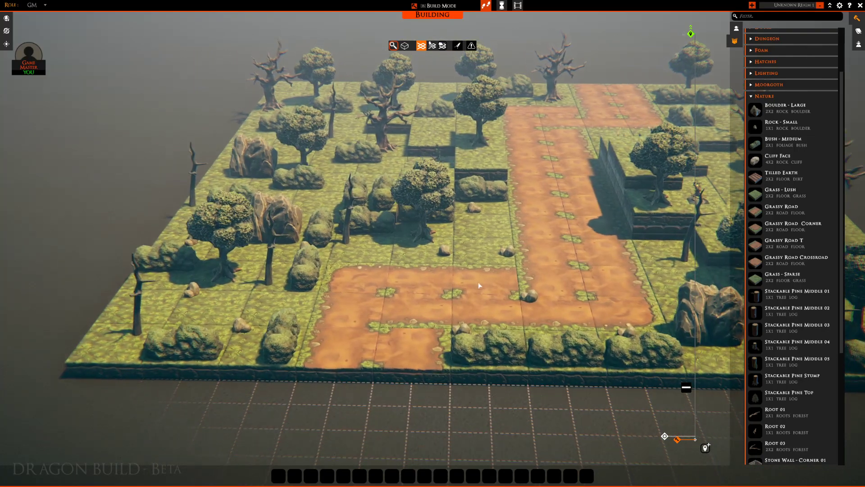
right_click_drag(401, 167, 378, 235)
right_click_drag(454, 225, 349, 265)
right_click_drag(705, 285, 616, 248)
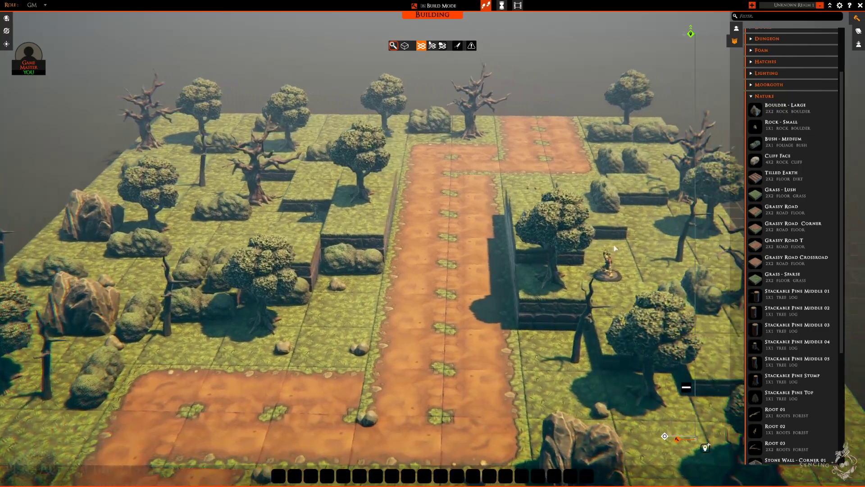
scroll(615, 248, "down", 6)
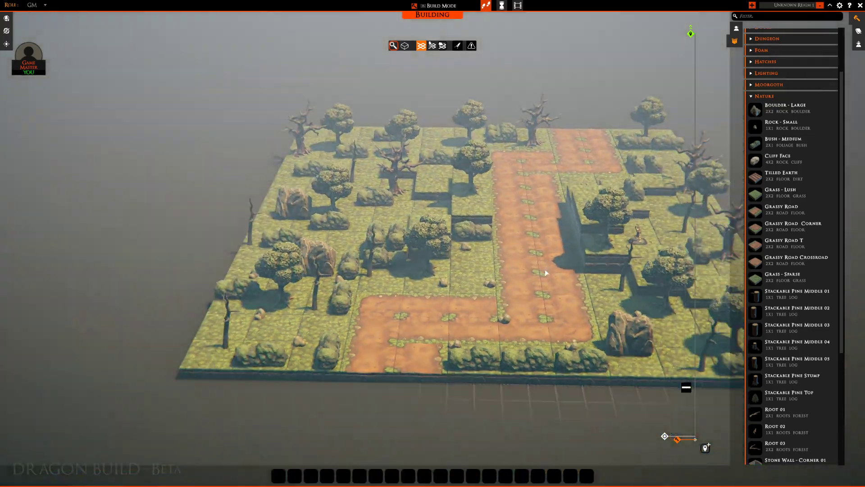
scroll(569, 250, "up", 4)
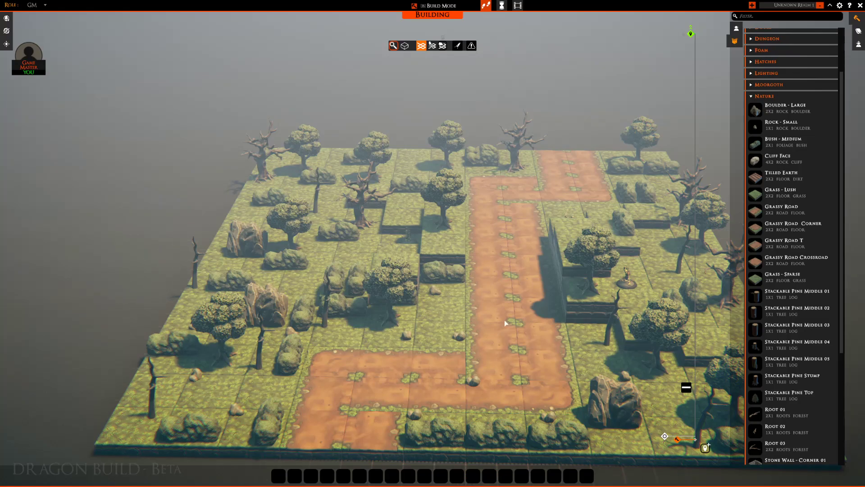
key("d")
key("s")
key("d")
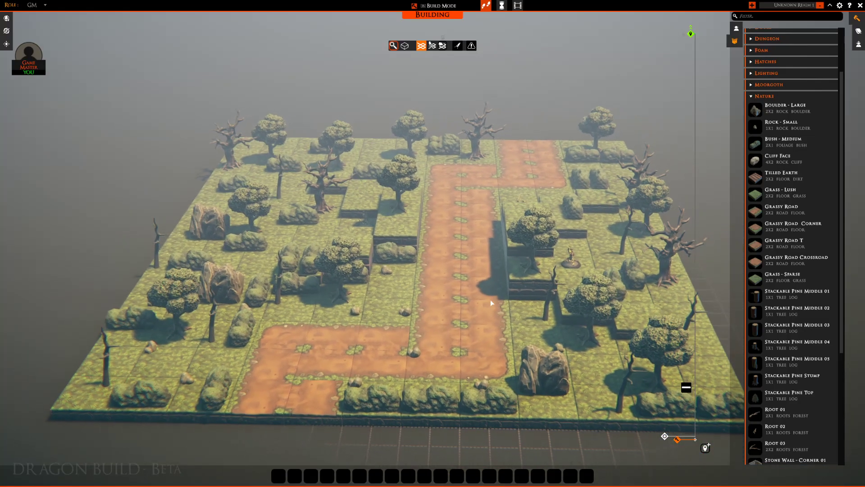
key("w")
key("d")
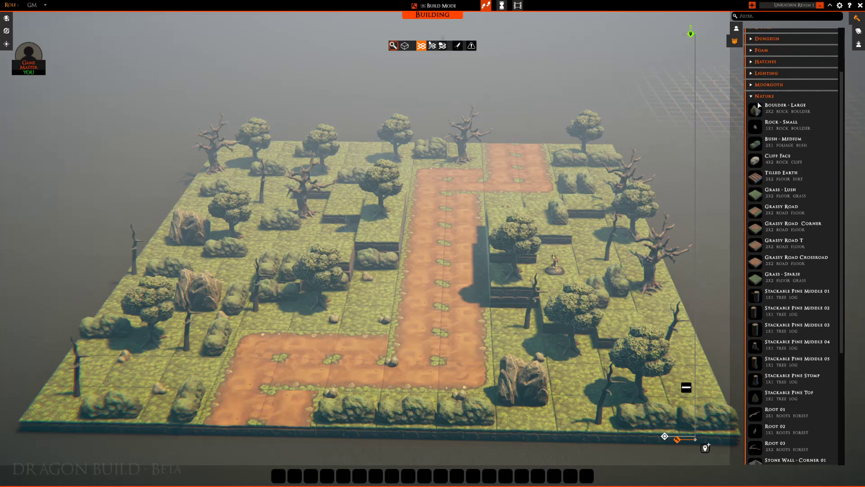
Choose the Pumpkin prop and place pumpkins on the grass left of the road, among the trees, rocks and bushes
left_click(752, 97)
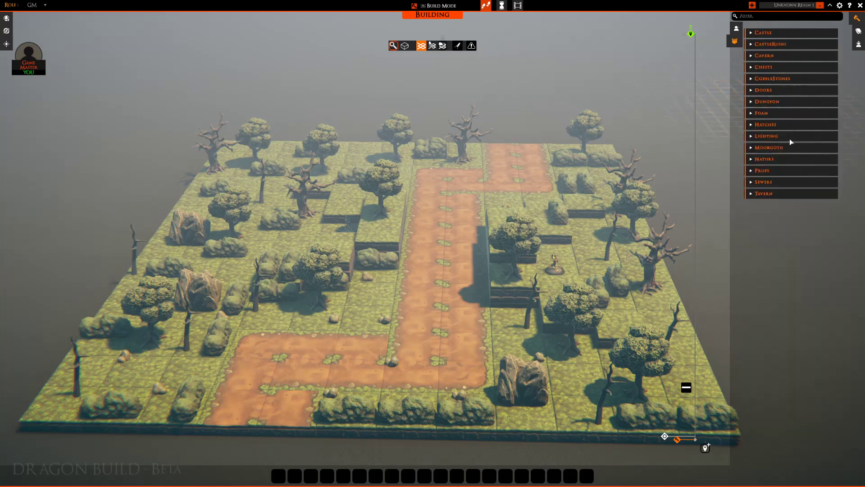
left_click(752, 171)
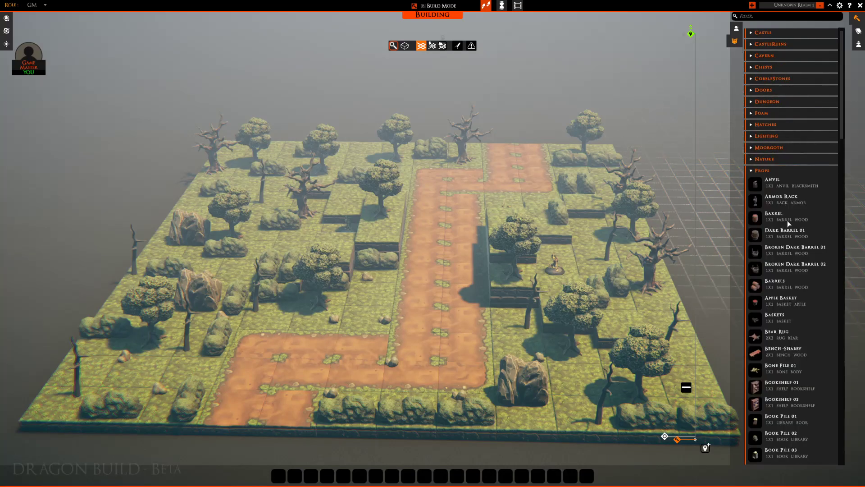
scroll(784, 314, "down", 15)
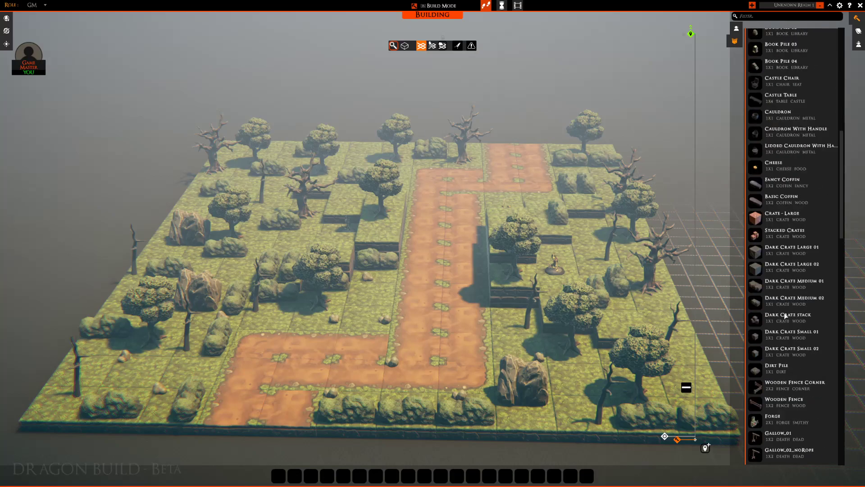
left_click(758, 386)
key("a")
key("w")
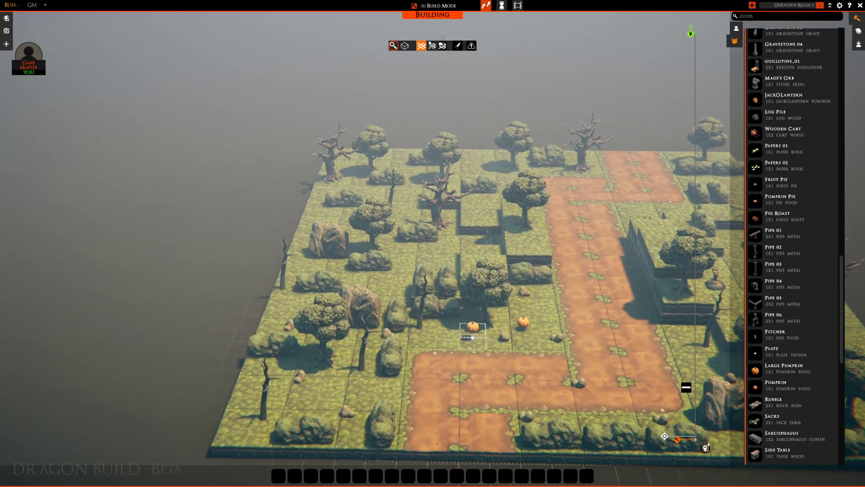
key("w")
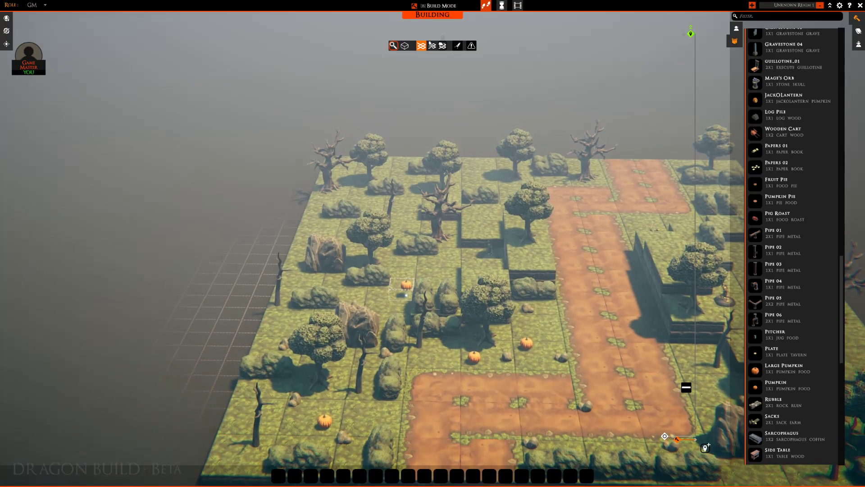
left_click(401, 290)
key("w")
Place pumpkins along the back of the map, near the back-left dead tree, the road's far-end dead tree and the back-right bushes
left_click(411, 235)
key("d")
left_click(446, 230)
key("d")
key("w")
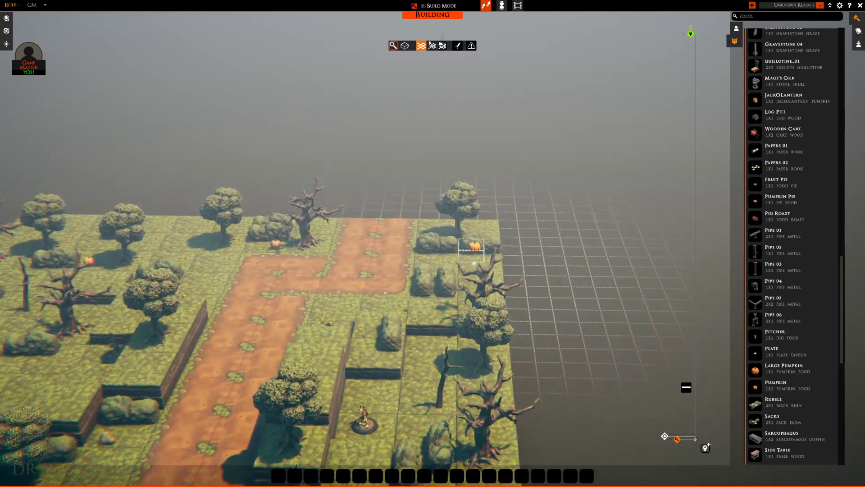
Place pumpkins right of the road: behind the right bank, beside the front boulder and at the right edge
key("a")
key("s")
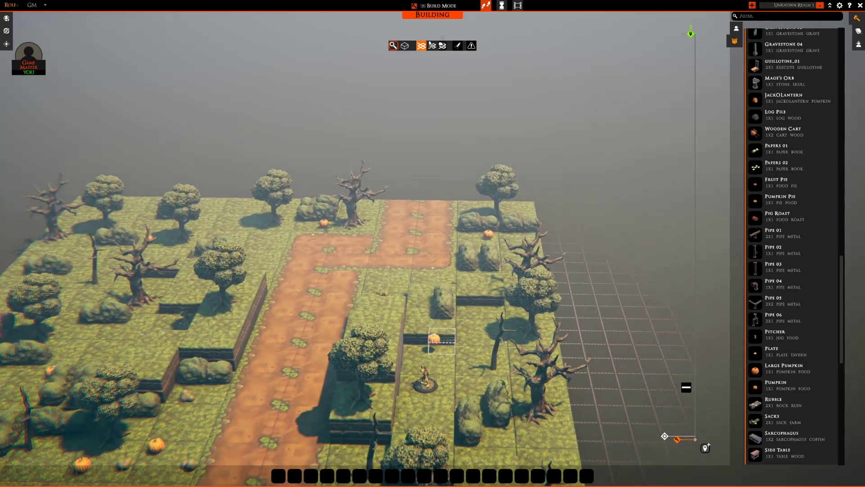
left_click(434, 319)
key("s")
key("a")
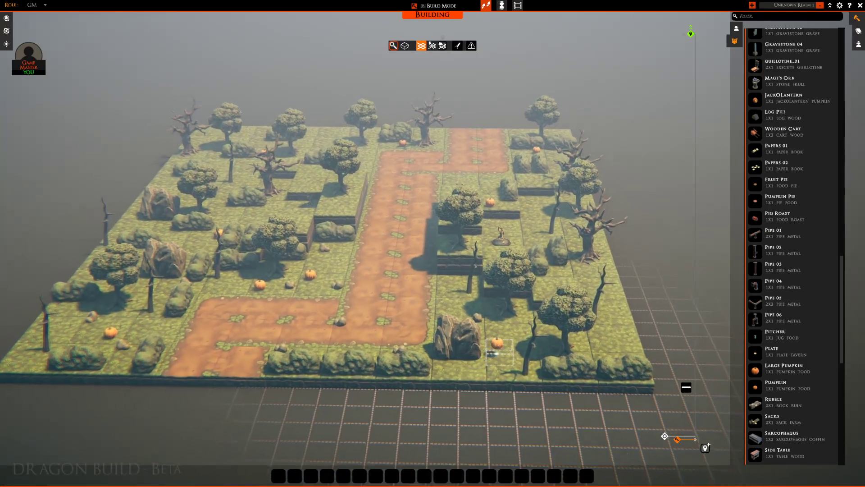
key("w")
key("d")
left_click(602, 323)
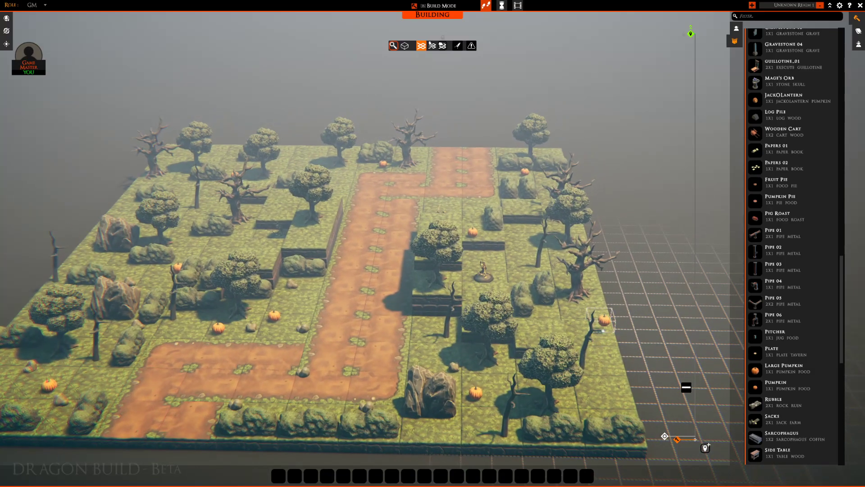
Place a pumpkin on the left raised bank beneath its tree
key("a")
key("s")
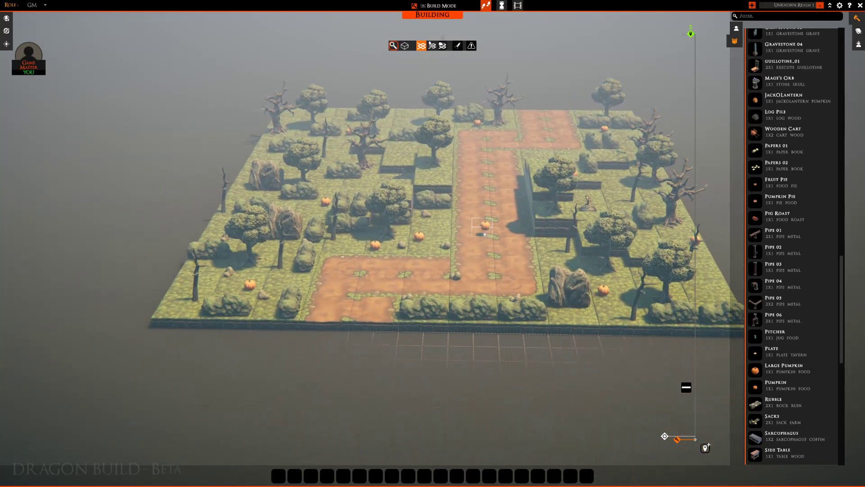
key("a")
key("w")
left_click(522, 204)
Examine the pumpkins, bushes and rocks around the road's front-left bend from close up
key("s")
scroll(478, 279, "up", 8)
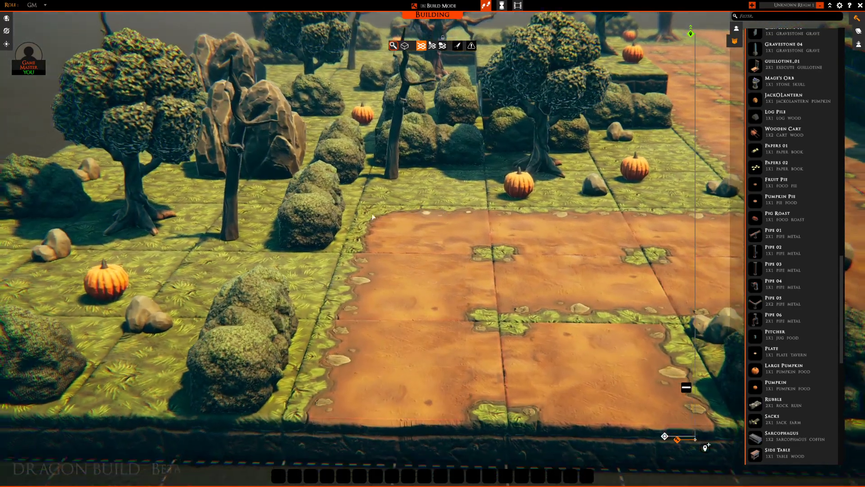
key("s")
key("a")
key("d")
key("w")
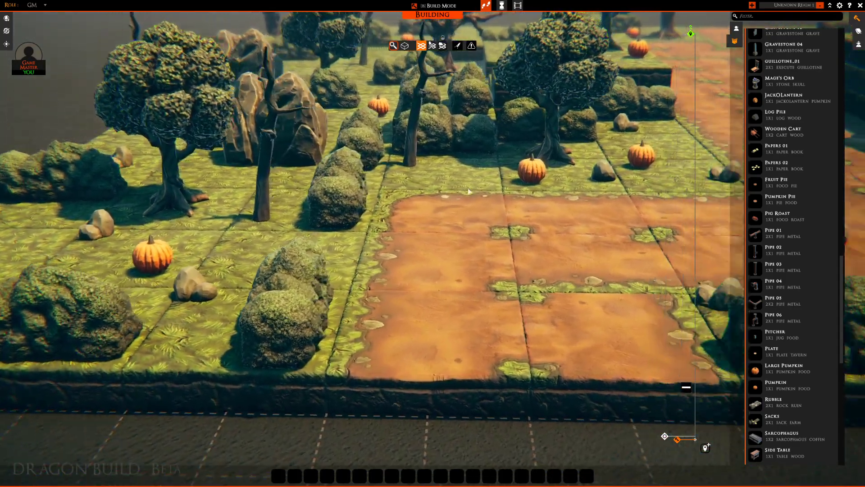
key("s")
Move the right bank's leafy tree to the ground in front of it and the thin bare tree onto the bank's far end
key("w")
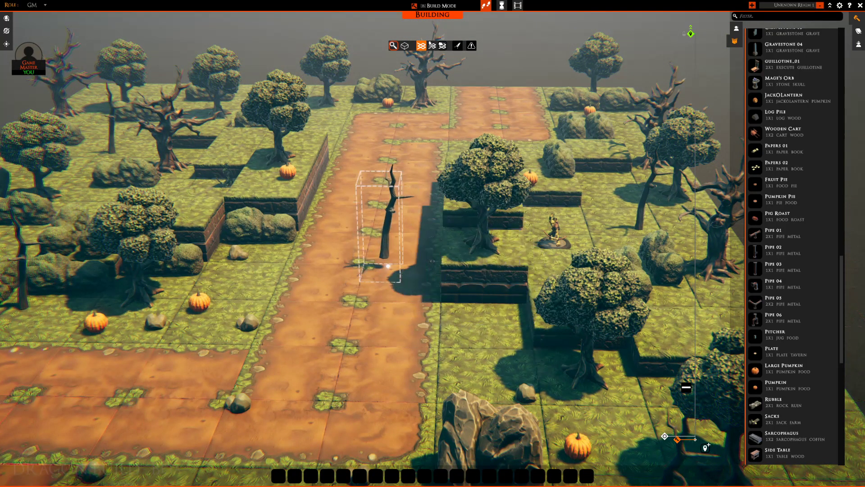
left_click(607, 223)
left_click(490, 232)
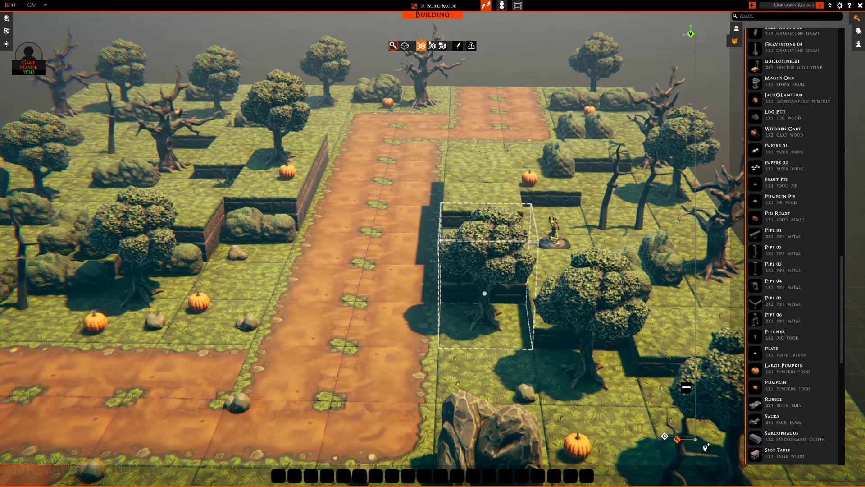
left_click(489, 333)
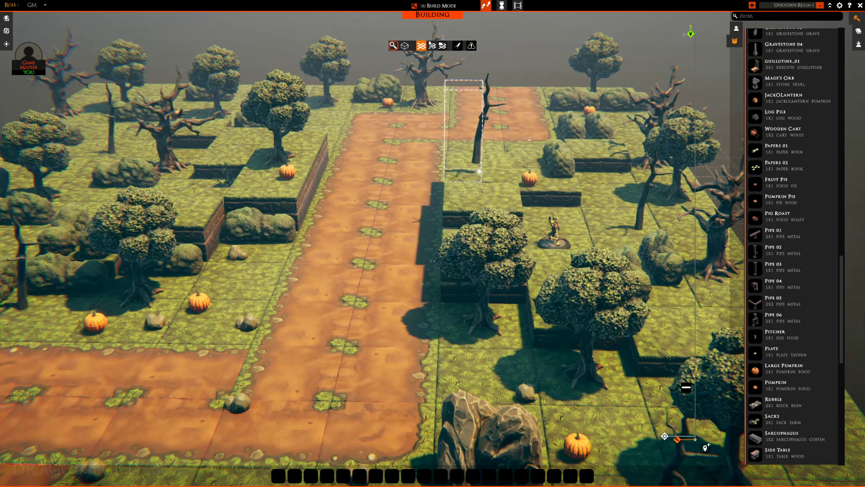
left_click(479, 168)
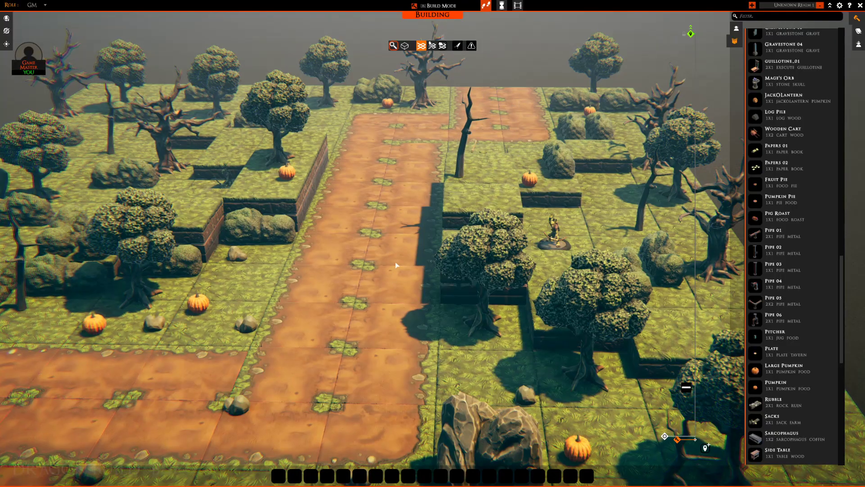
Examine the road, both banks, the front boulder and the relocated trees from close up and from farther away
key("s")
scroll(423, 262, "up", 4)
key("a")
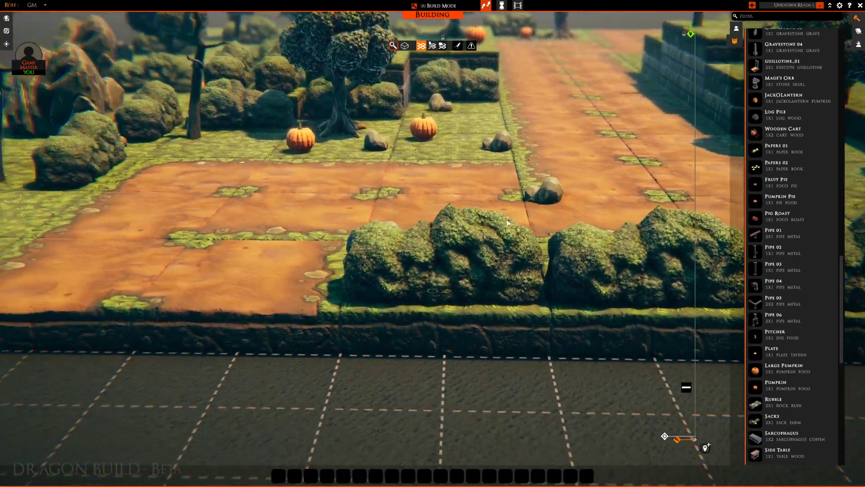
key("w")
key("d")
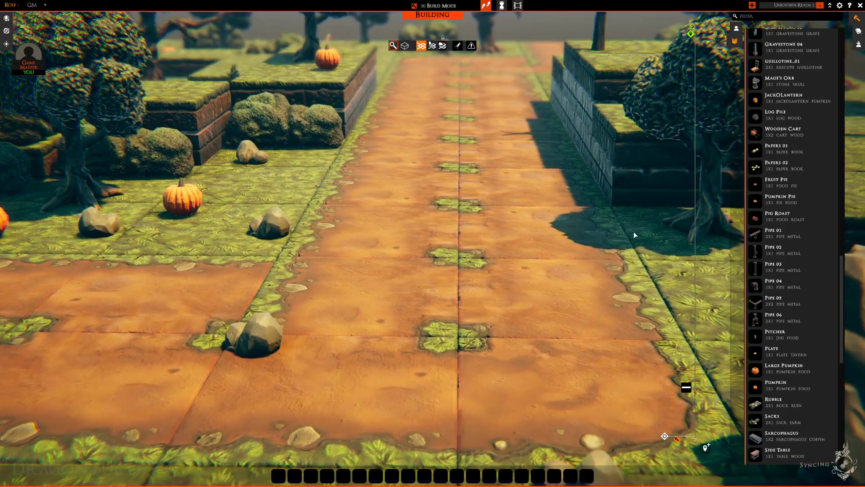
key("a")
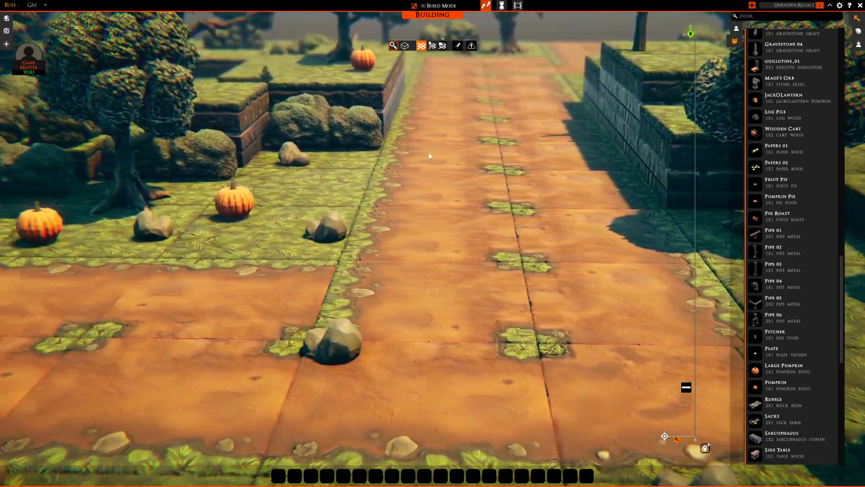
key("w")
key("s")
key("d")
key("s")
key("d")
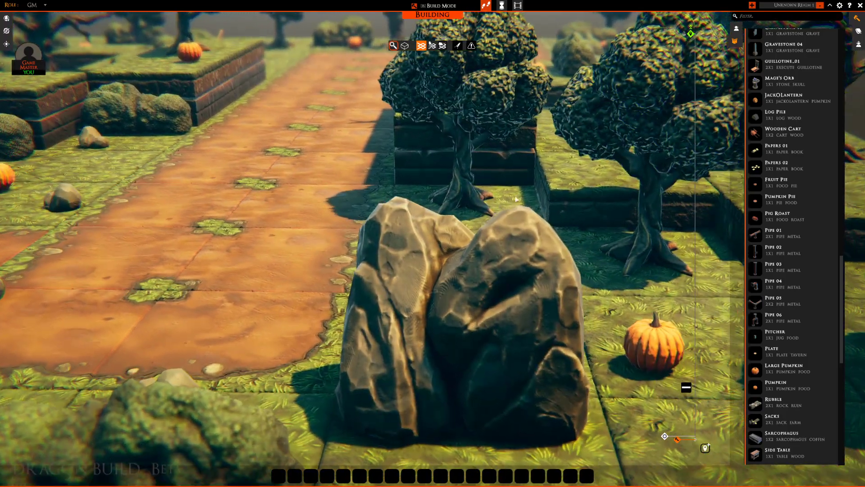
scroll(507, 198, "down", 5)
key("a")
key("w")
key("d")
scroll(509, 232, "down", 2)
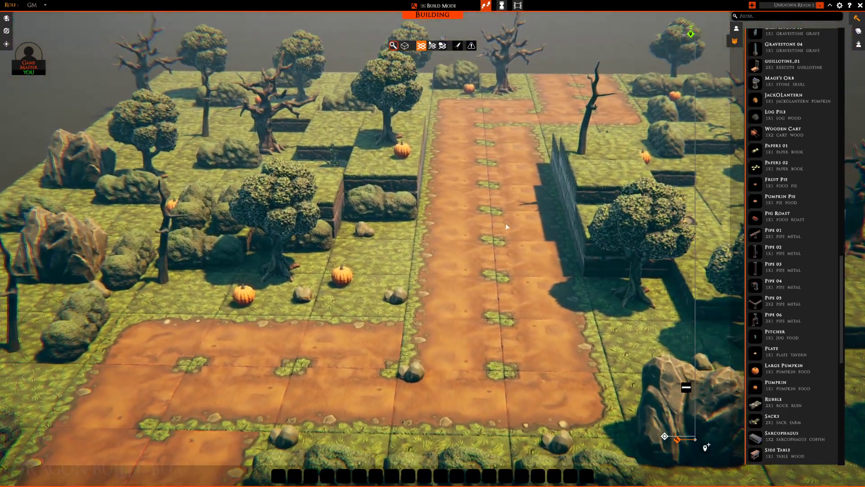
key("w")
key("d")
Choose the Rubble prop and place a row of rubble on the road along the foot of the left bank
scroll(779, 399, "down", 2)
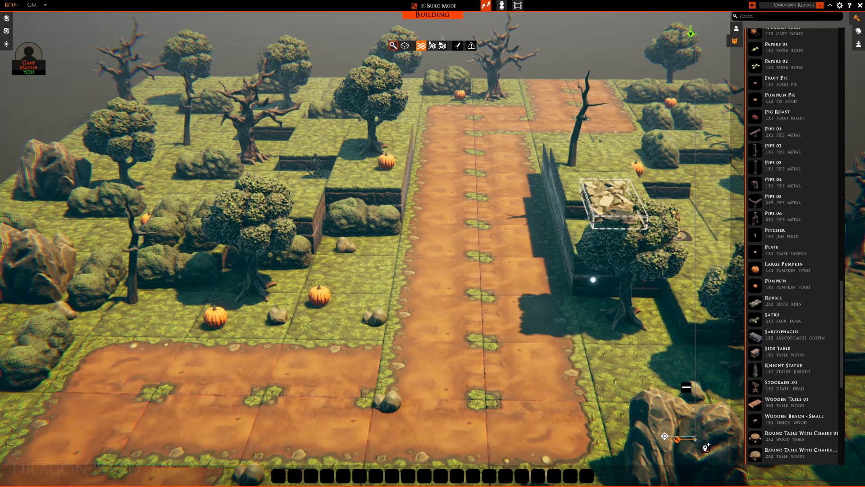
left_click(421, 205)
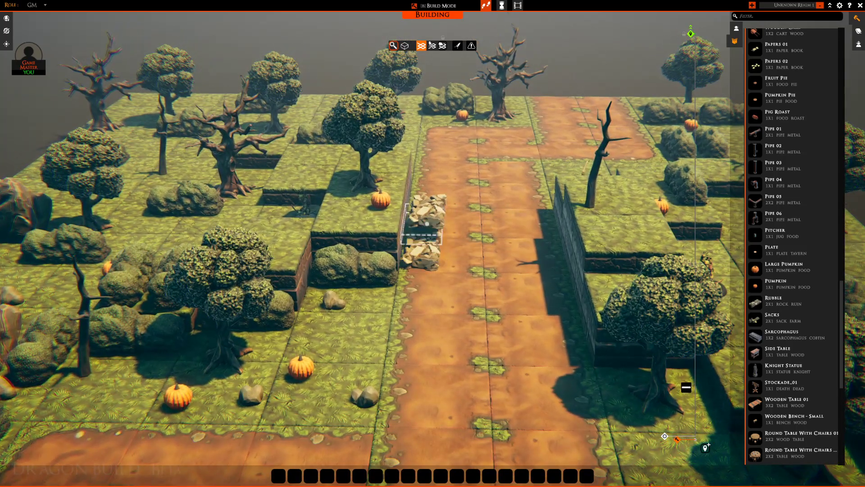
left_click(427, 224)
key("w")
left_click(427, 217)
key("w")
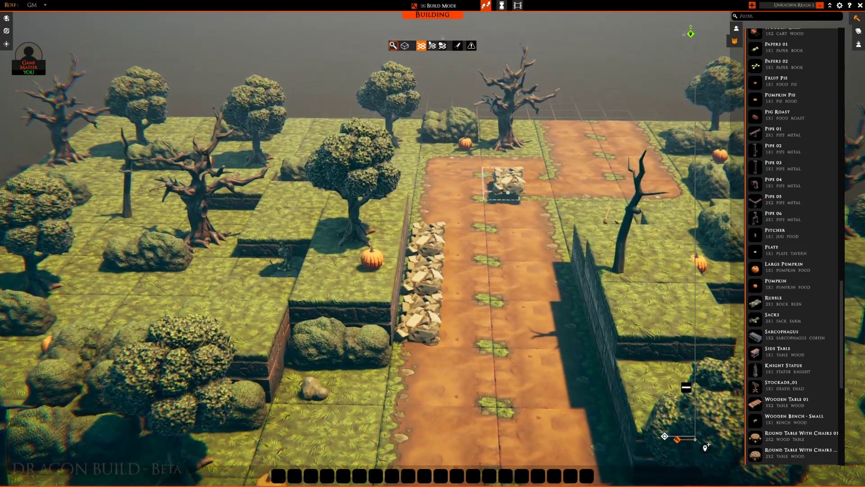
Rotate the rubble and place it at the base of the rear boulder on the map's left side
key("s")
key("a")
key("w")
key("r")
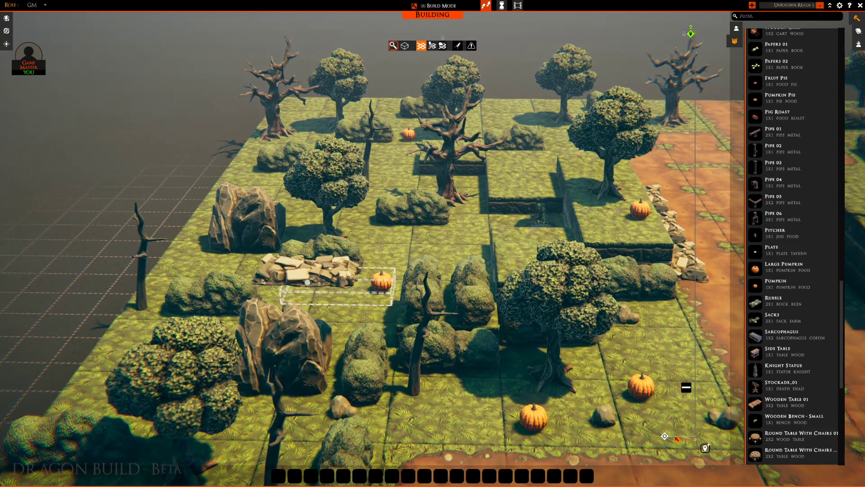
key("s")
key("a")
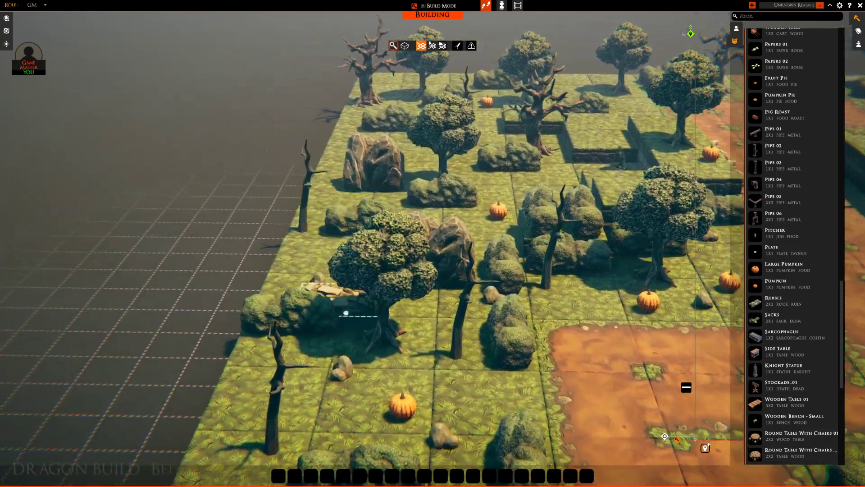
key("w")
key("s")
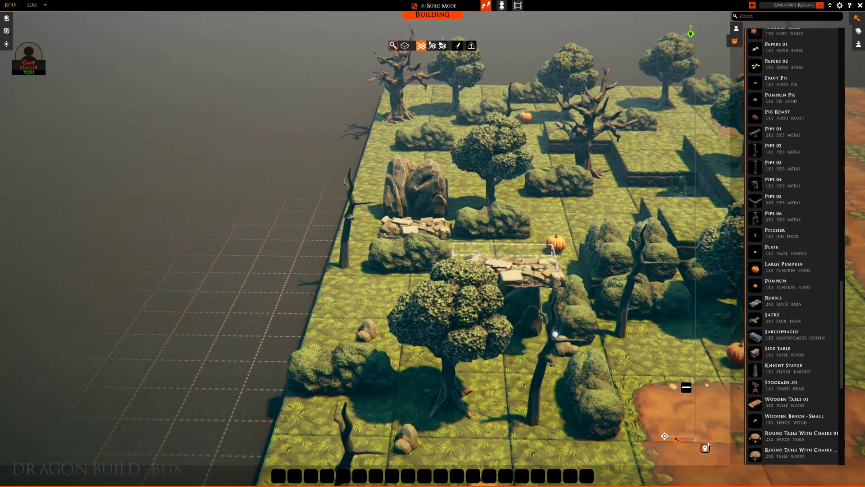
key("d")
key("w")
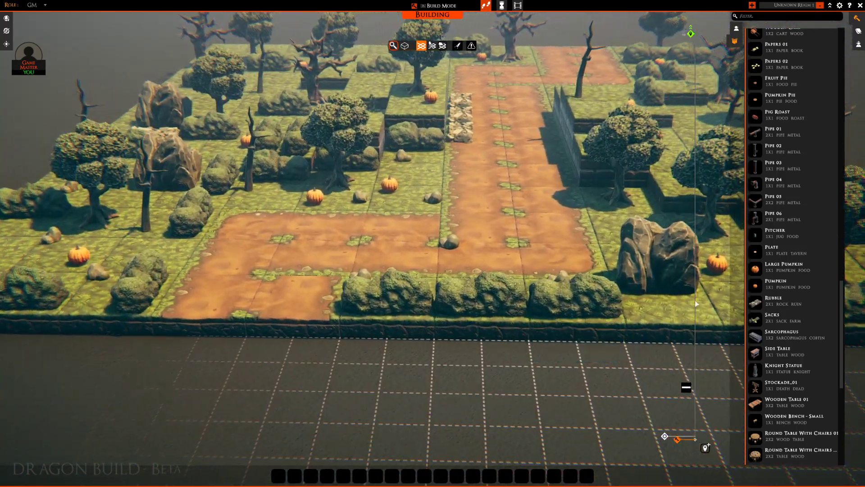
Choose the Log Pile prop and place log piles on the grass beside the road, just in front of the left bank
scroll(781, 339, "down", 9)
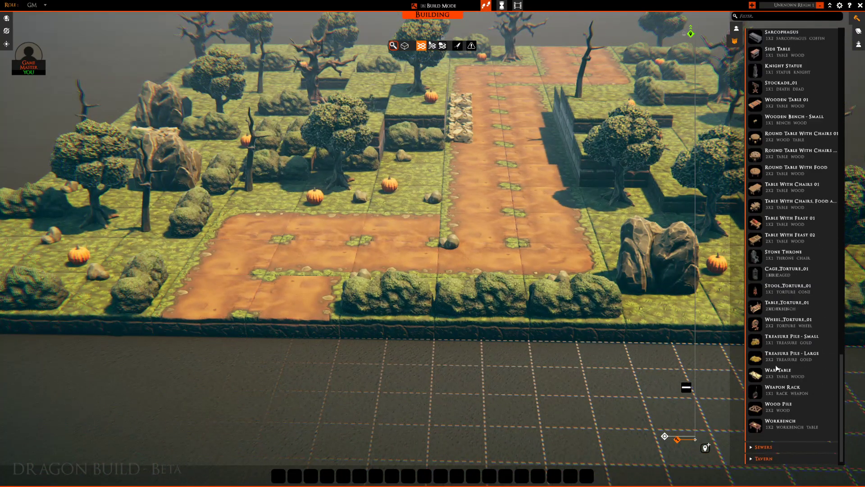
scroll(791, 293, "up", 20)
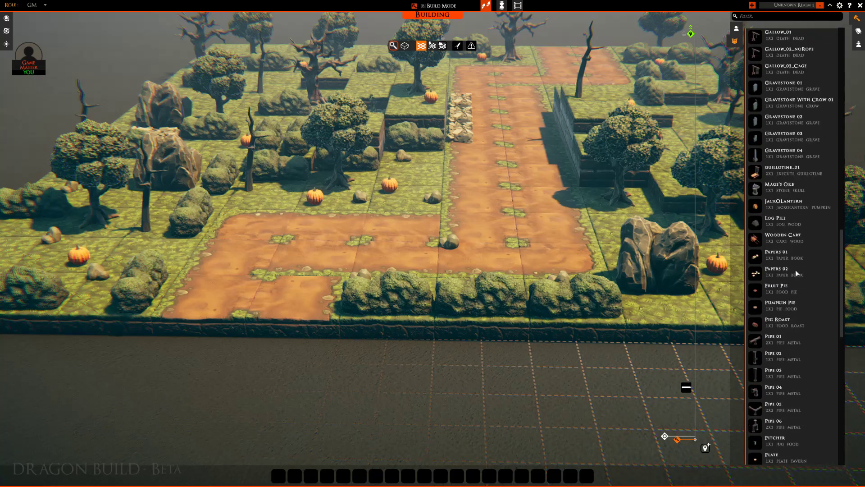
scroll(794, 309, "down", 8)
scroll(788, 308, "down", 6)
left_click(759, 286)
key("a")
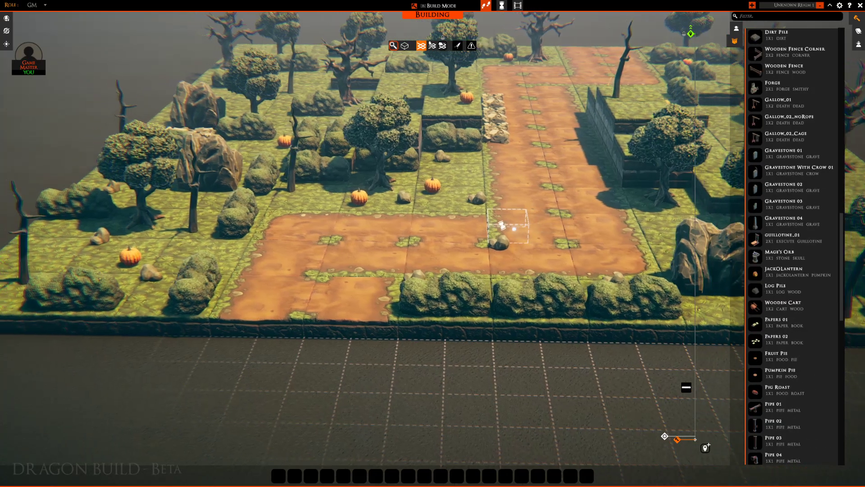
key("w")
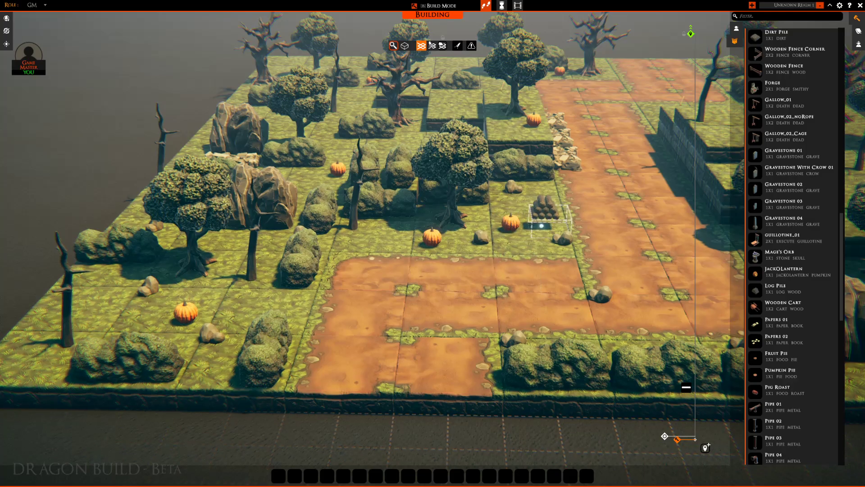
scroll(522, 247, "up", 3)
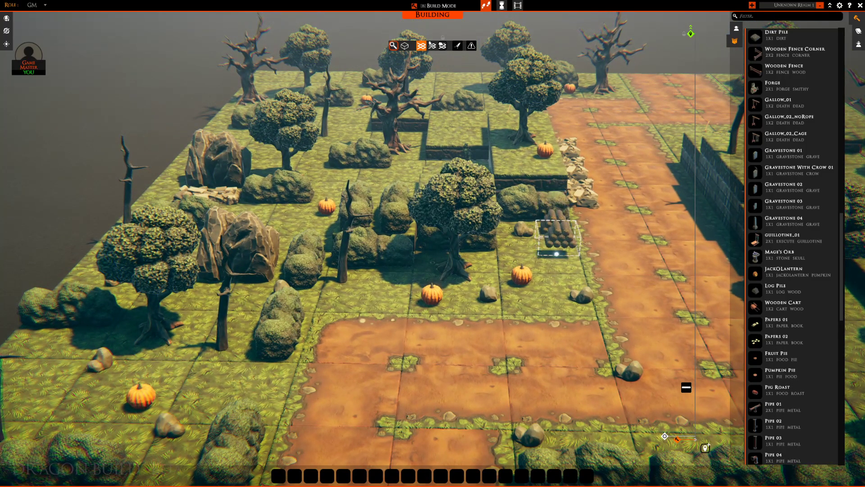
scroll(560, 268, "down", 4)
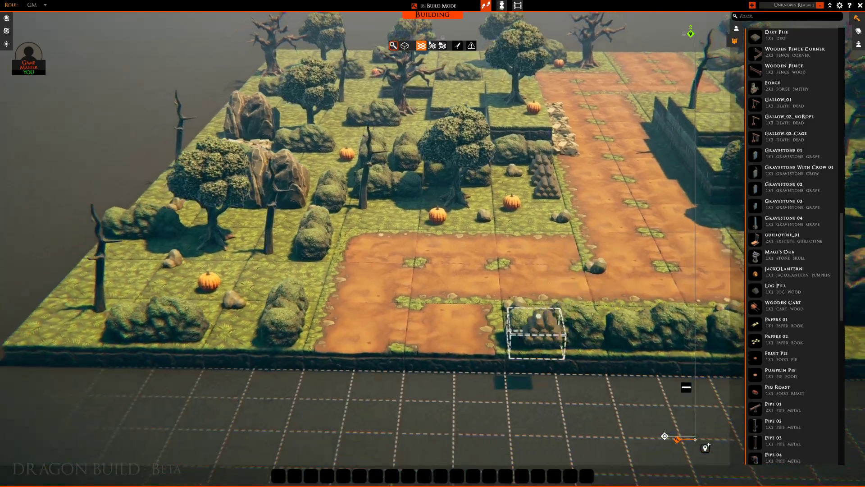
Place log piles by the bush left of the road's near bend and on both sides of its far bend
key("w")
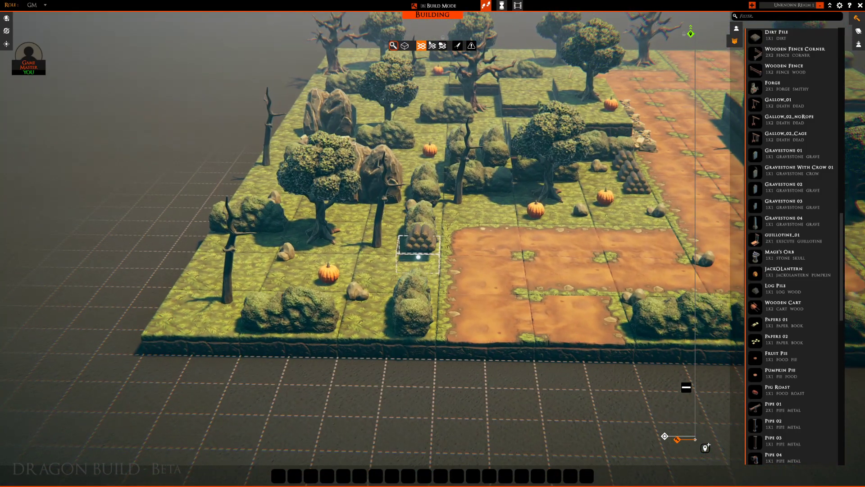
left_click(420, 264)
key("d")
key("d")
key("w")
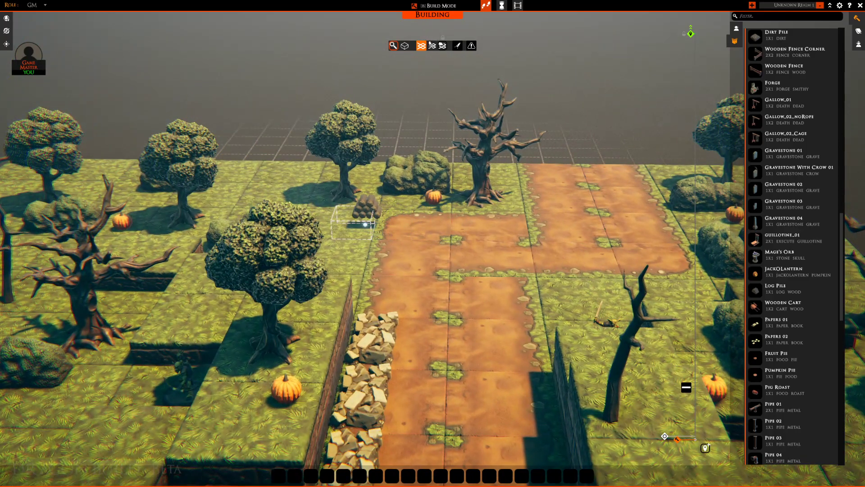
right_click_drag(383, 270, 543, 250)
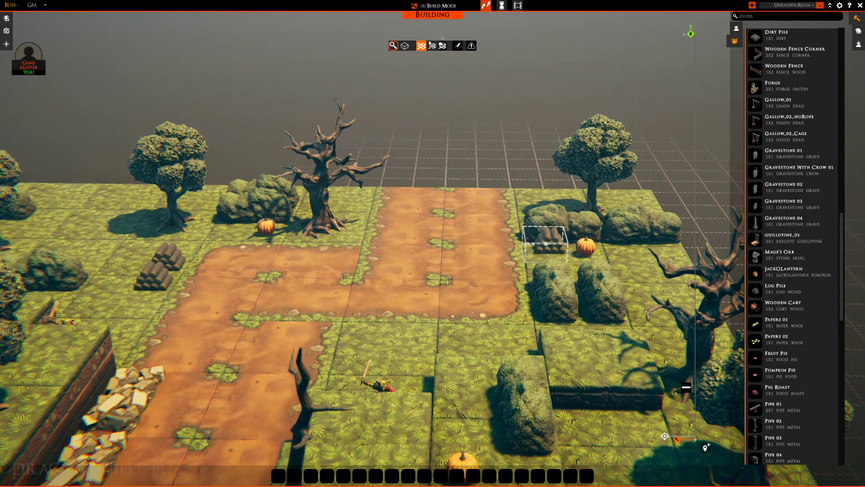
Examine the placed log piles across the map and browse the remaining Props down to the end of the category
key("s")
key("a")
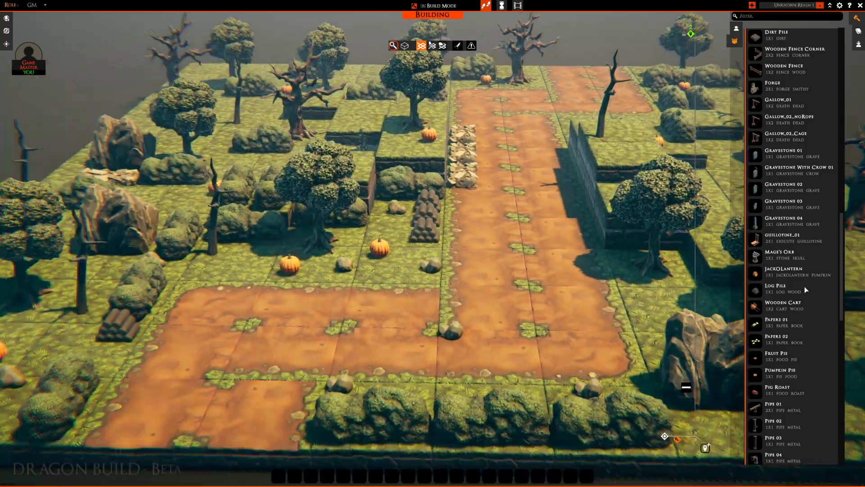
key("s")
key("a")
key("w")
scroll(788, 338, "down", 5)
scroll(788, 336, "down", 10)
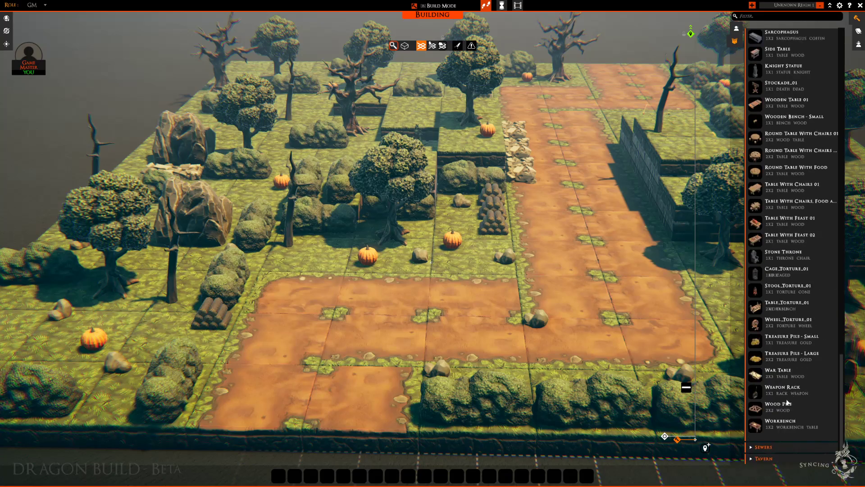
key("d")
key("s")
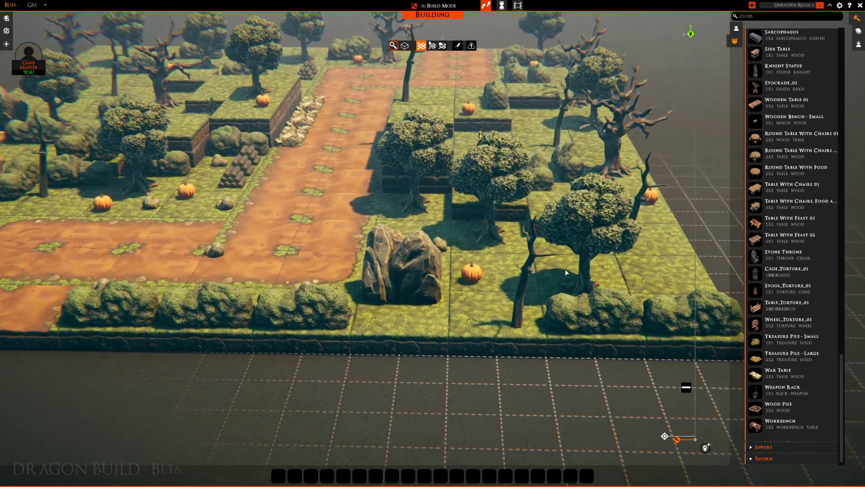
key("w")
key("a")
key("d")
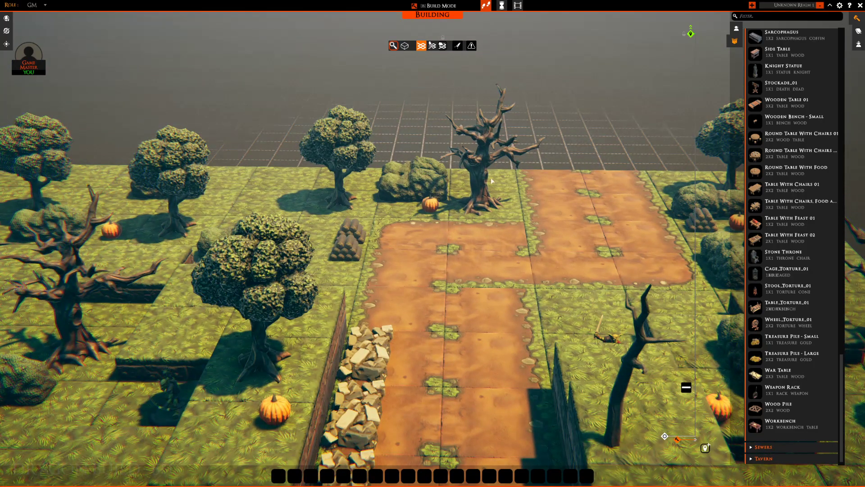
Browse the Props back up to the first entries, close the category and review the road and both banks
scroll(796, 202, "up", 5)
scroll(796, 202, "up", 12)
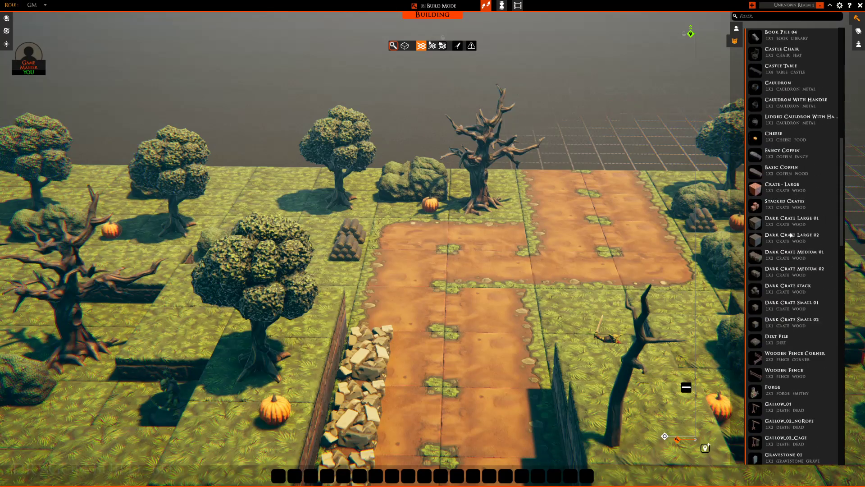
scroll(796, 201, "up", 6)
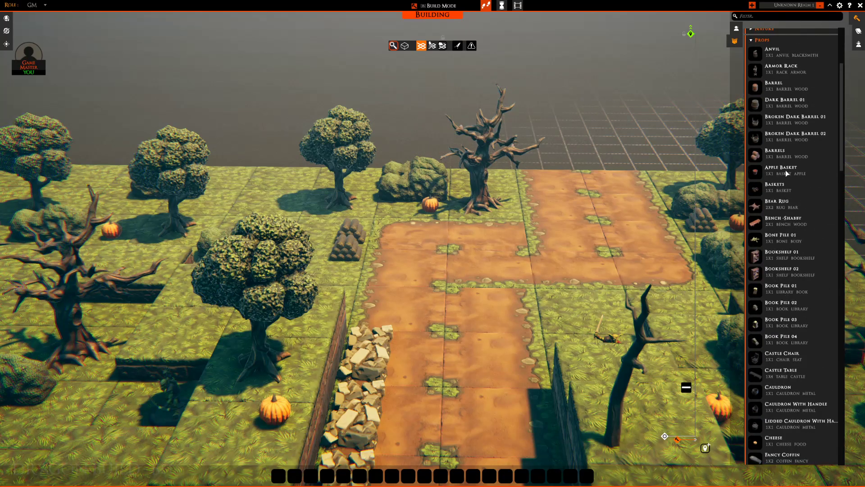
scroll(788, 149, "up", 2)
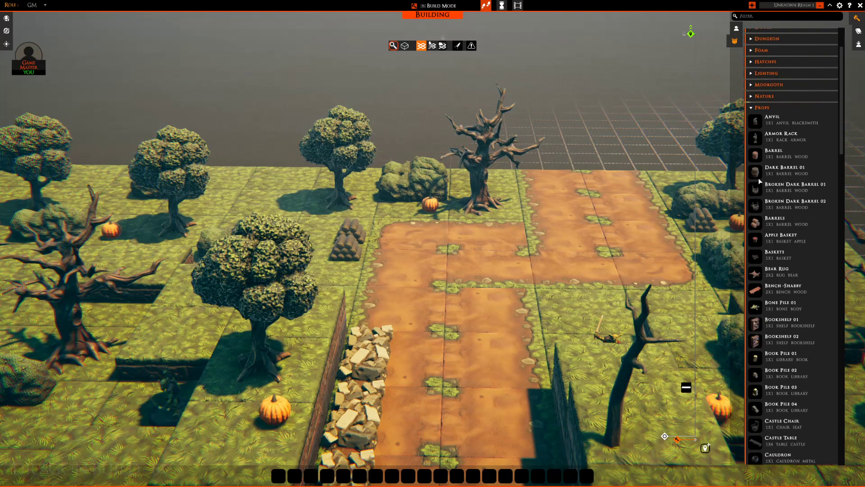
left_click(755, 109)
key("s")
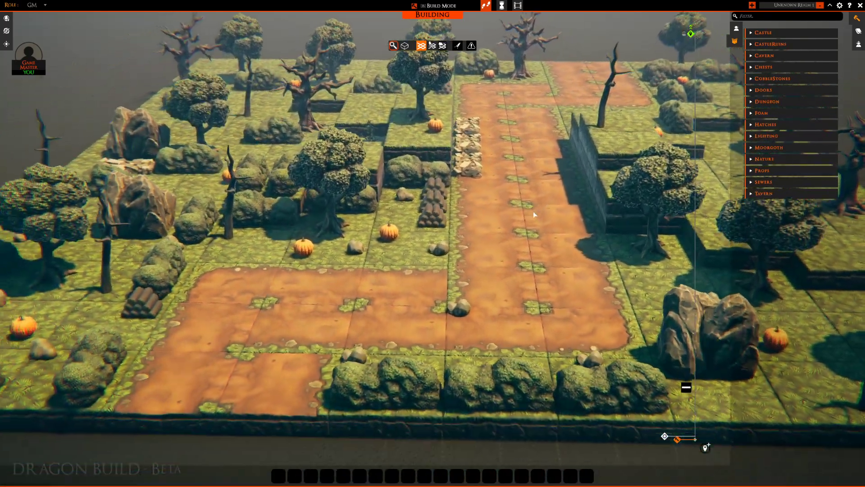
key("d")
key("a")
key("w")
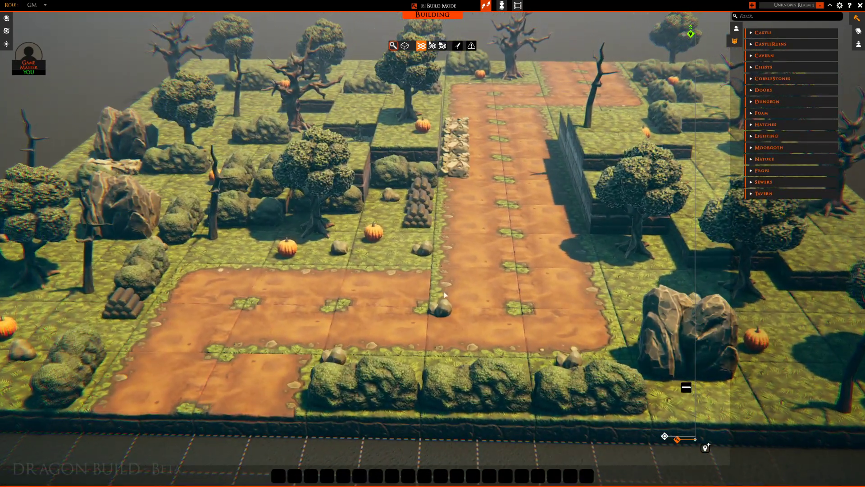
key("d")
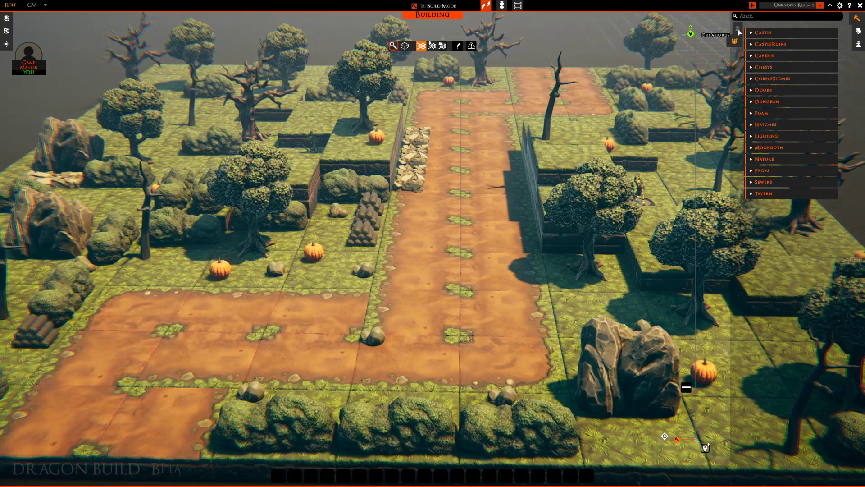
Choose the Mule, Unburdened creature from the Animal category and place it on the road near the rubble
left_click(738, 29)
left_click(762, 33)
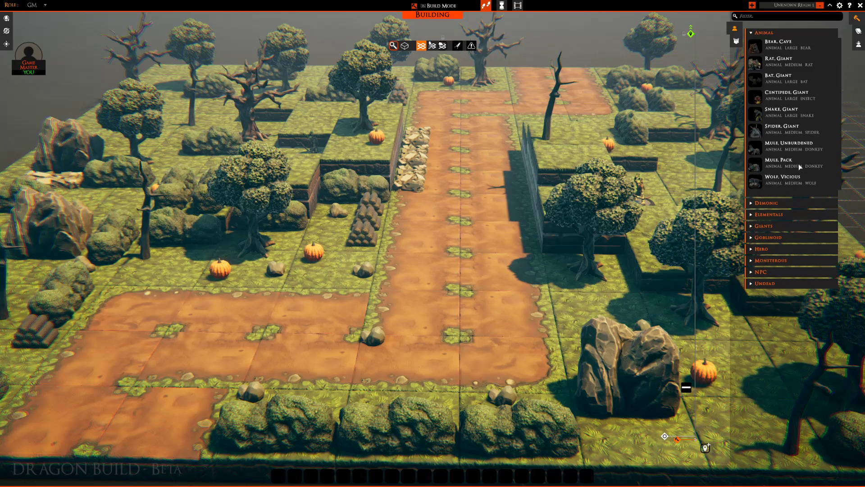
left_click(758, 150)
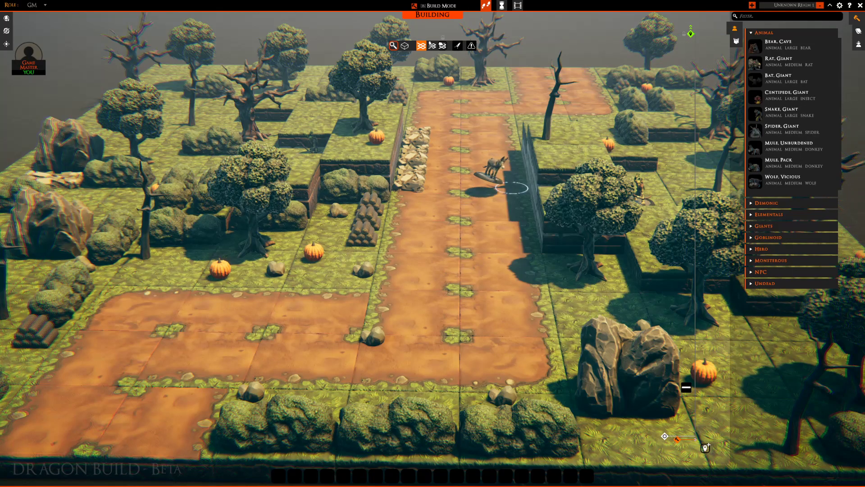
key("w")
left_click(479, 205)
right_click(443, 219)
Place a second unburdened mule on the road beside the first one
key("s")
key("a")
key("w")
left_click(499, 203)
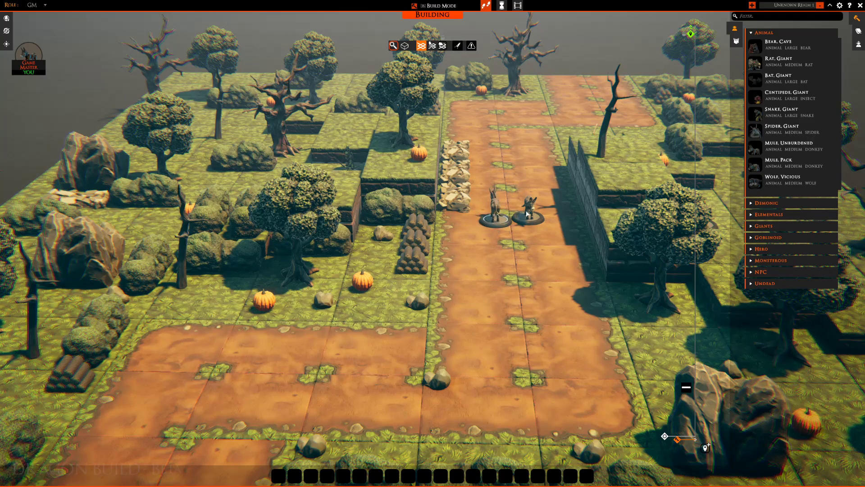
Leave building mode and remove the mule facing the near end of the road with Kill Creature
scroll(529, 199, "down", 3)
scroll(529, 198, "up", 8)
key("d")
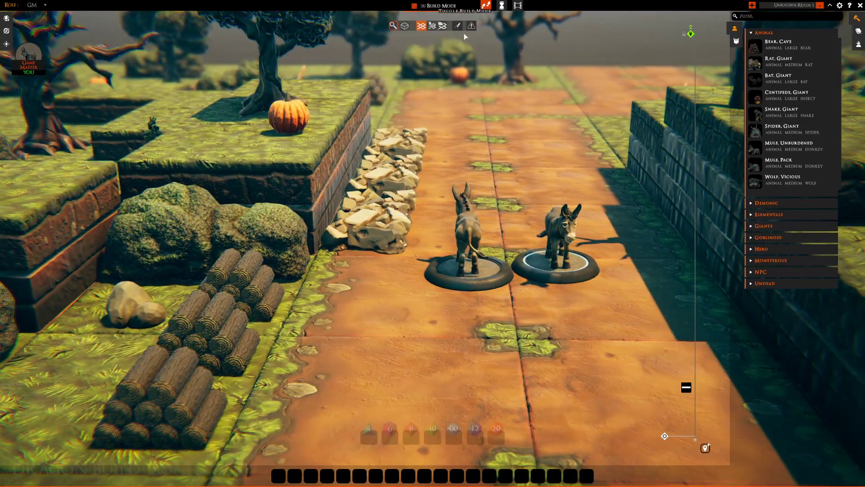
right_click(568, 267)
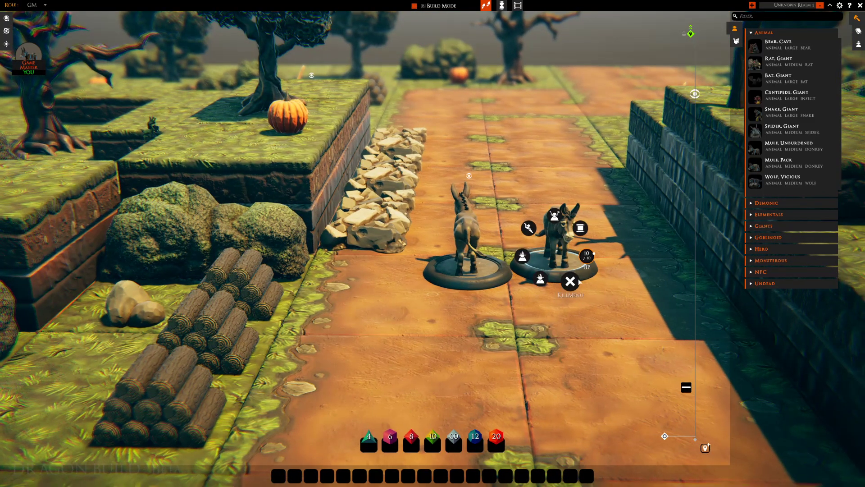
left_click(571, 281)
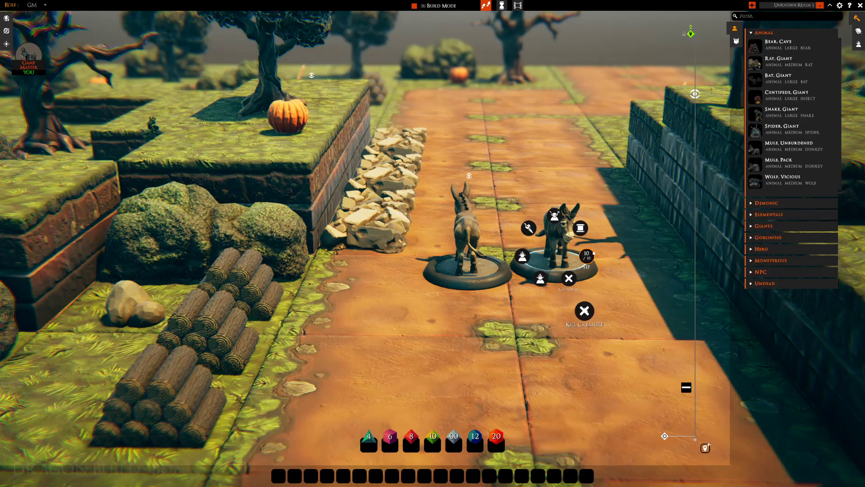
left_click(584, 311)
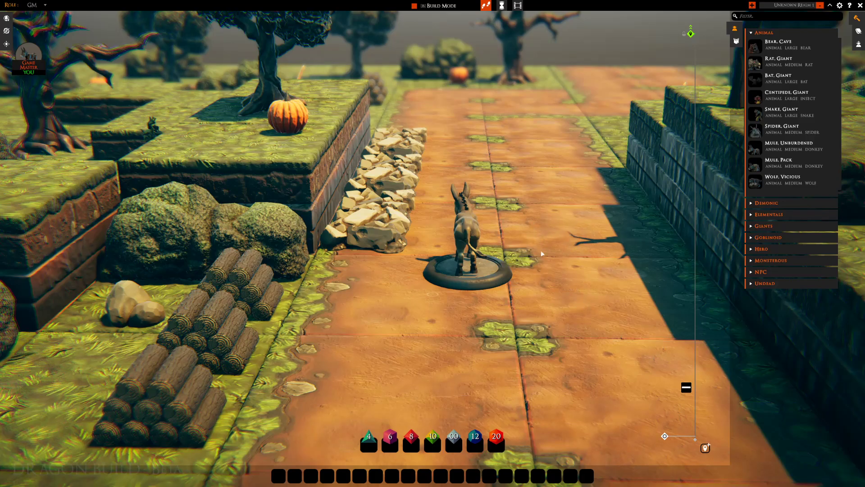
Return to building mode and place another Mule, Unburdened on the road next to the remaining mule
key("s")
key("d")
left_click(436, 7)
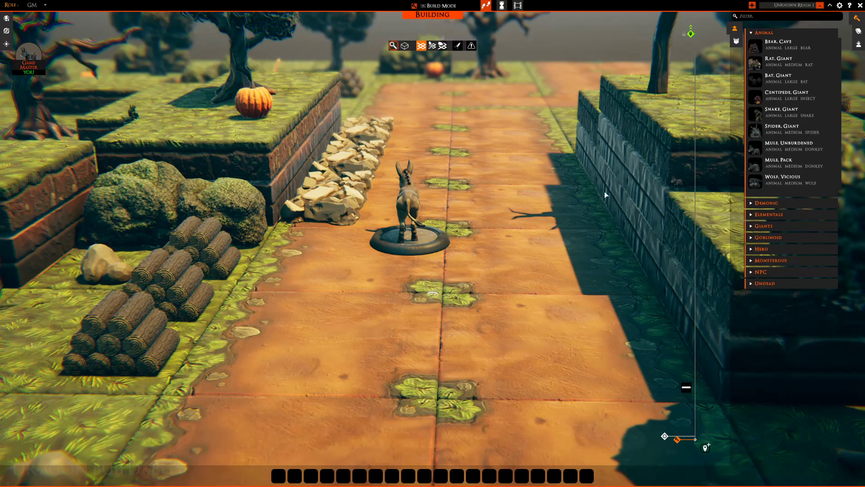
left_click(760, 153)
left_click(492, 243)
right_click(512, 243)
key("s")
scroll(519, 263, "down", 3)
left_click(536, 230)
Review the whole map with the two mules on the road from farther away
key("a")
key("s")
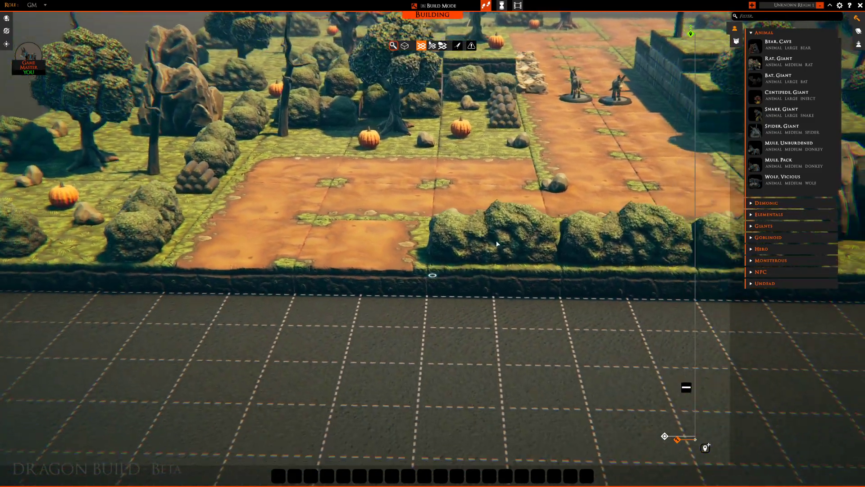
scroll(496, 242, "down", 5)
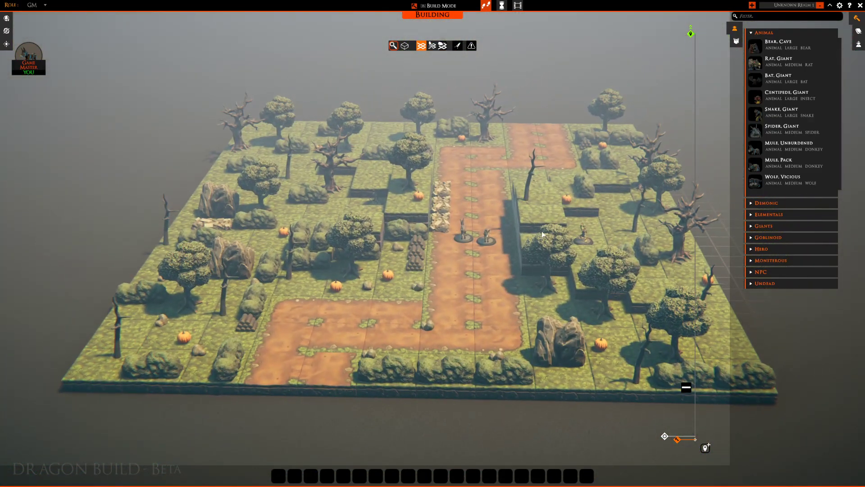
scroll(536, 231, "down", 1)
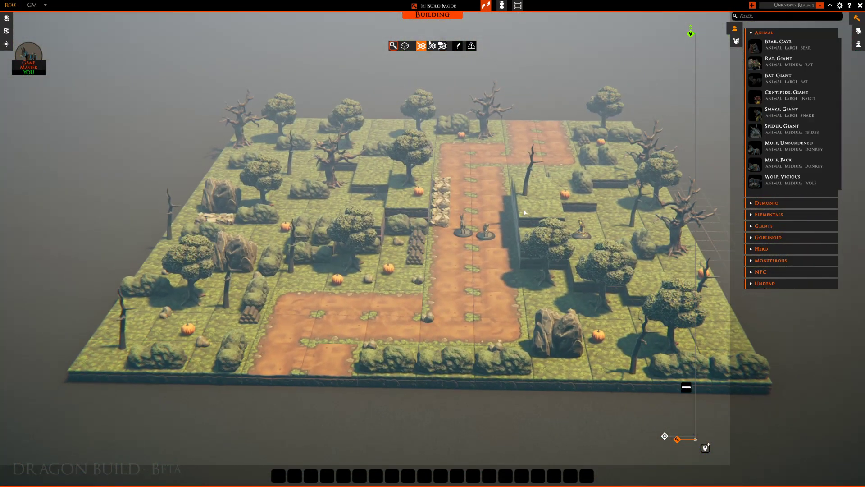
scroll(487, 218, "up", 1)
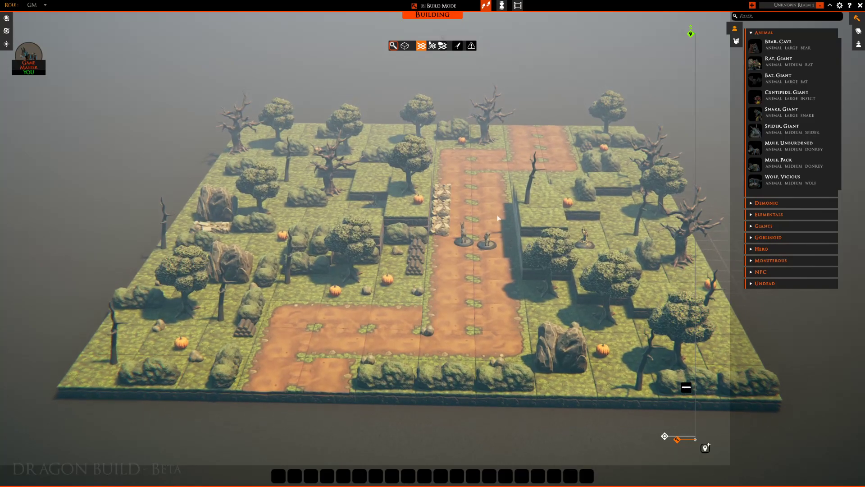
right_click_drag(511, 229, 495, 231)
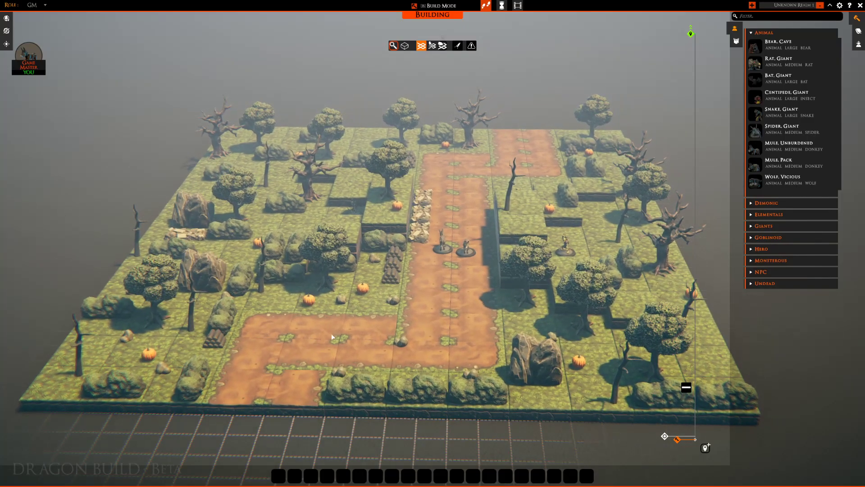
Rename the board as Goblin Arrows
left_click(791, 5)
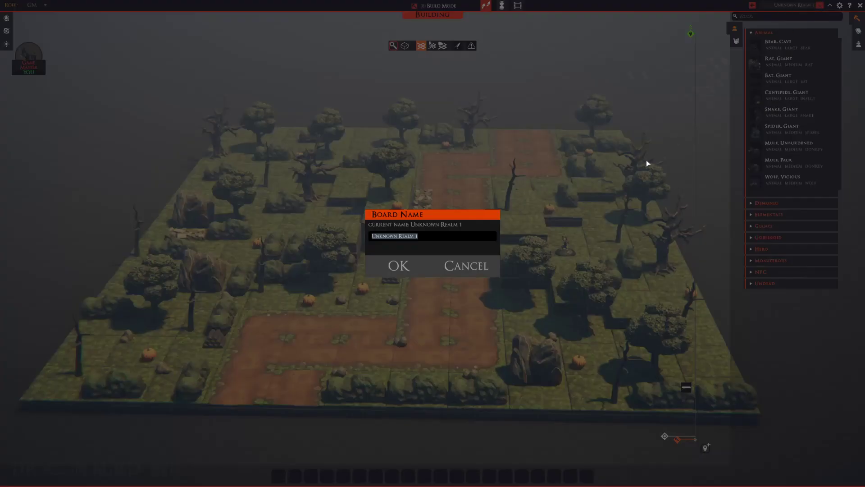
type("Goblin Arrows")
left_click(398, 265)
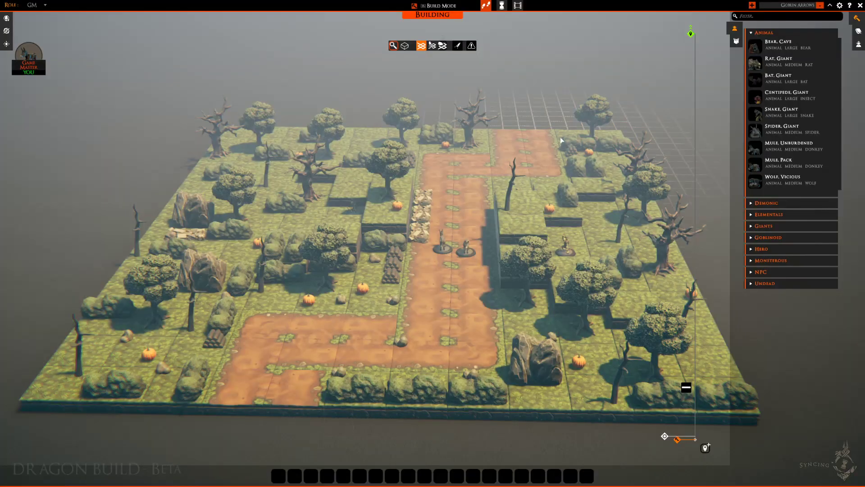
Place the heroes Barbarian, Burly and Cleric, Burly side by side at the near end of the road
left_click(735, 39)
left_click(738, 30)
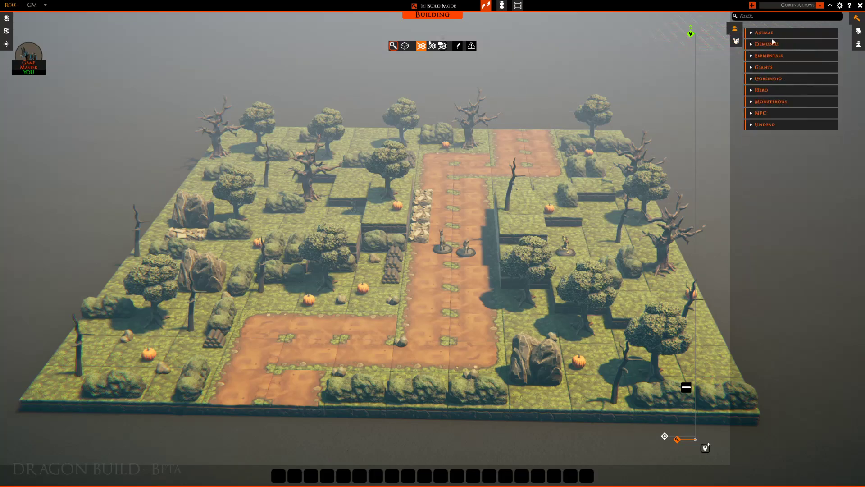
left_click(761, 90)
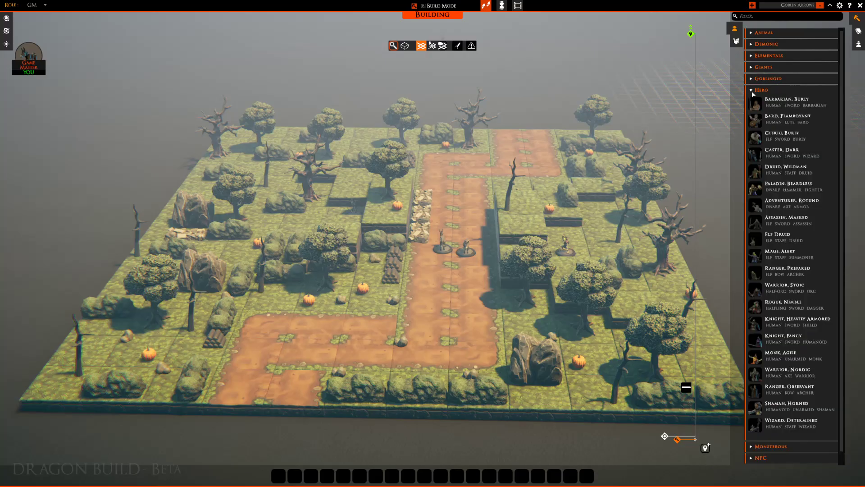
scroll(327, 317, "up", 3)
scroll(327, 317, "up", 5)
scroll(442, 286, "up", 3)
key("a")
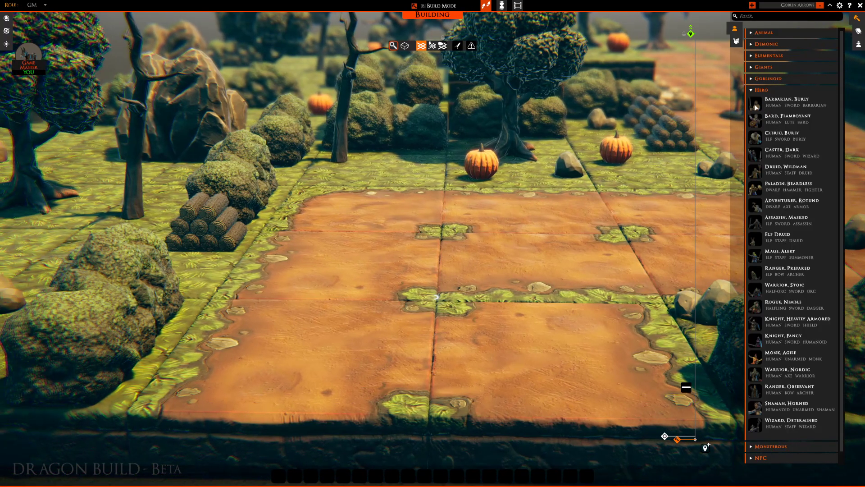
left_click_drag(755, 107, 377, 322)
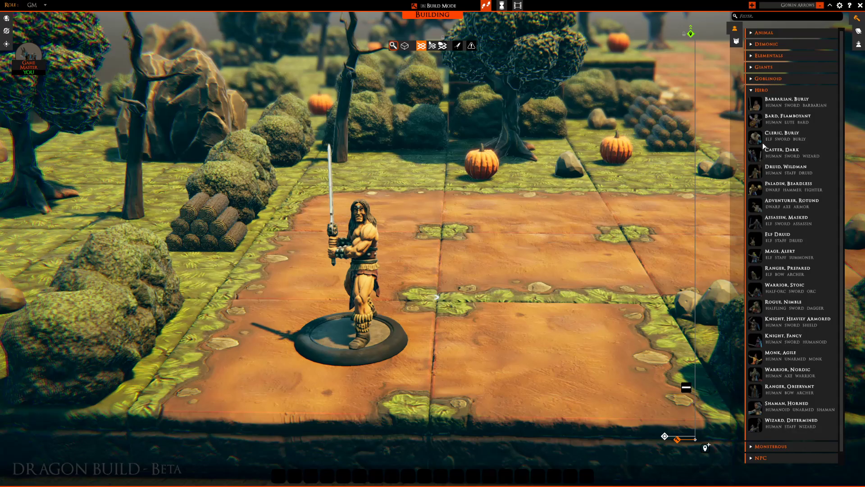
left_click_drag(763, 140, 501, 383)
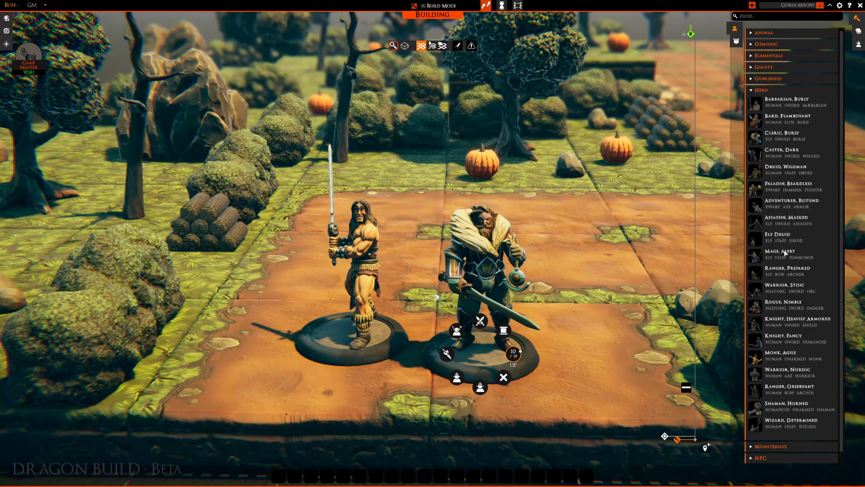
Place the heroes Ranger, Prepared and Wizard, Determined on the road behind the barbarian and the cleric
left_click_drag(758, 273, 384, 279)
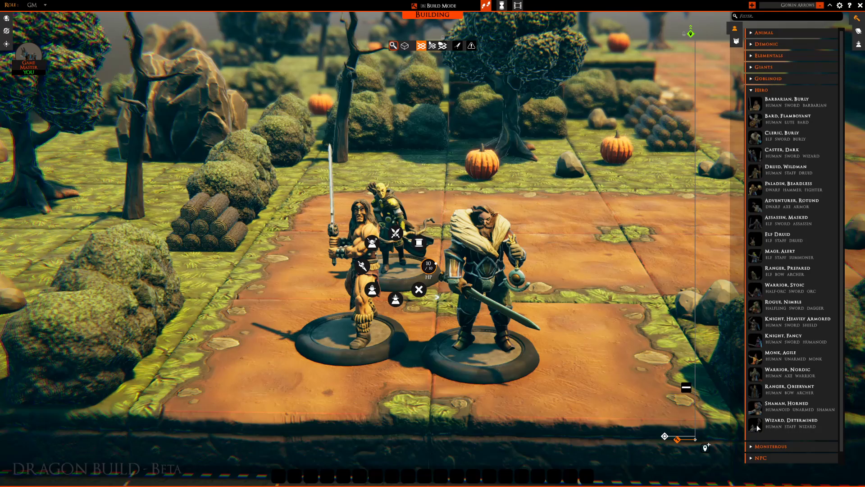
left_click_drag(755, 421, 495, 326)
left_click(496, 288)
right_click(482, 284)
scroll(577, 324, "down", 5)
left_click(592, 286)
scroll(593, 286, "up", 6)
scroll(597, 290, "down", 5)
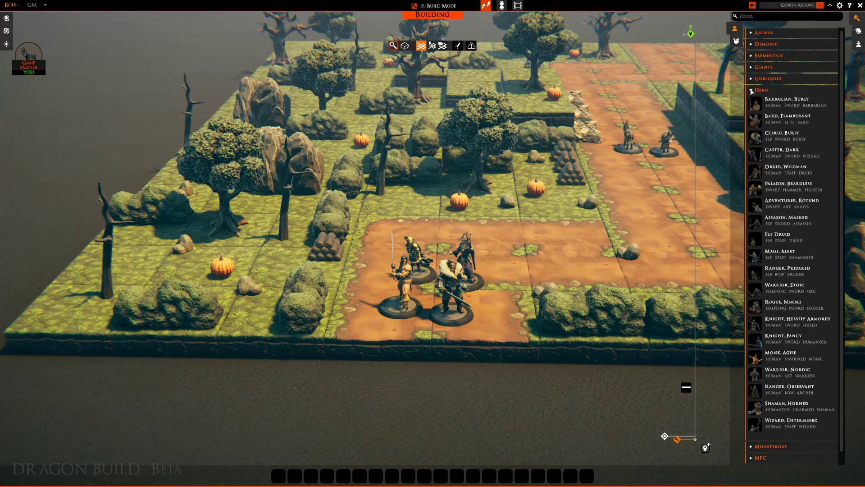
Place a Wooden Cart from the props on the road behind the four heroes, with its shafts turned away from them
left_click(751, 92)
left_click(736, 42)
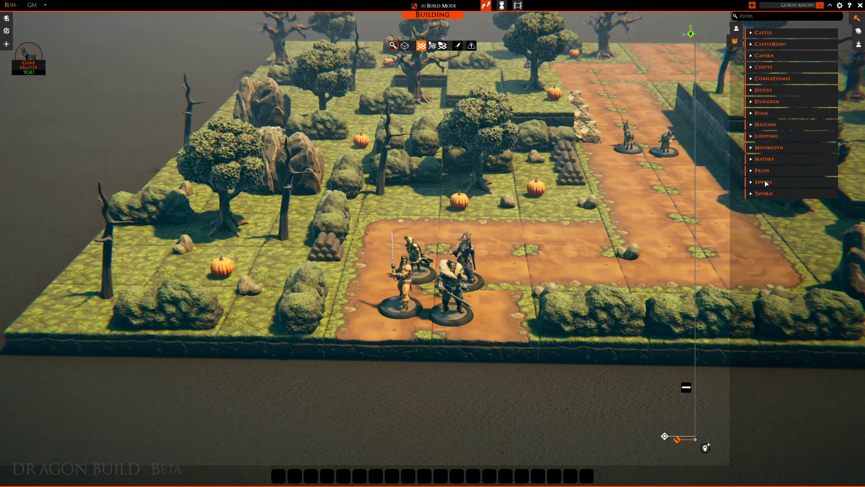
left_click(750, 171)
scroll(778, 323, "down", 5)
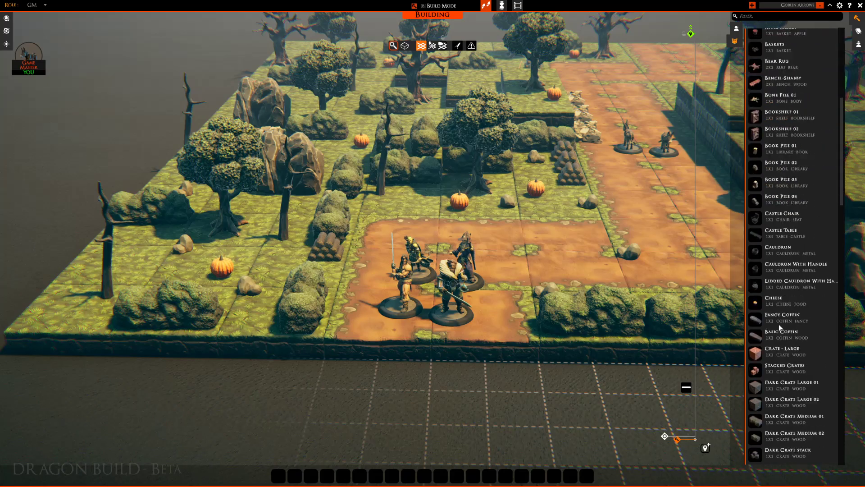
scroll(779, 327, "down", 10)
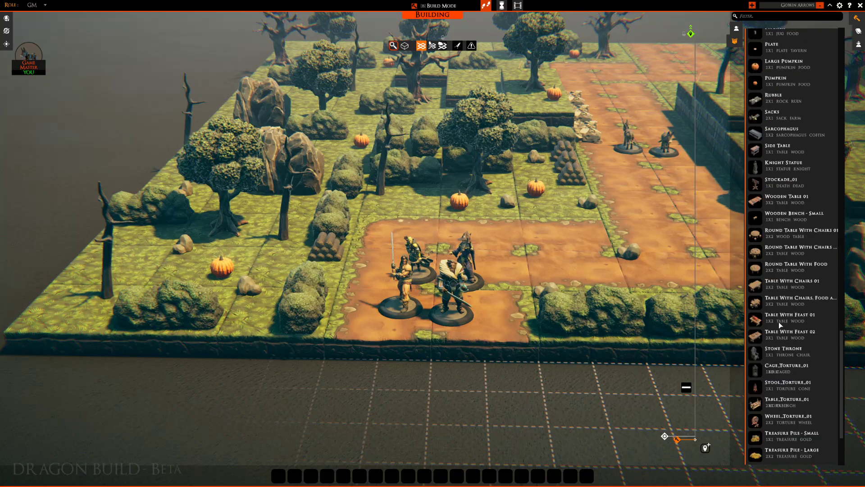
scroll(780, 324, "down", 3)
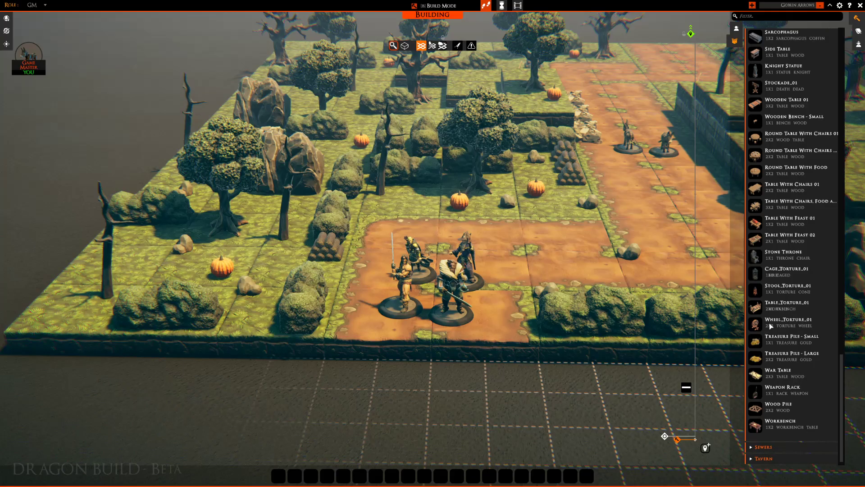
scroll(782, 234, "up", 3)
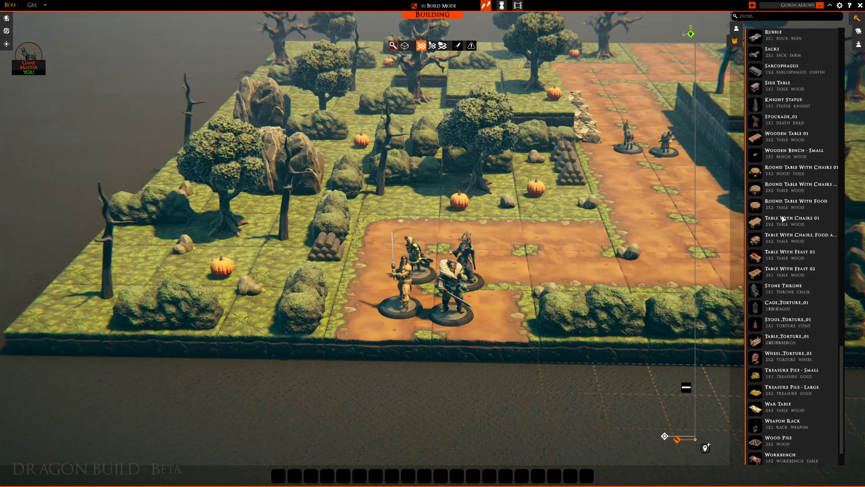
scroll(774, 149, "up", 8)
scroll(775, 151, "up", 1)
left_click(775, 134)
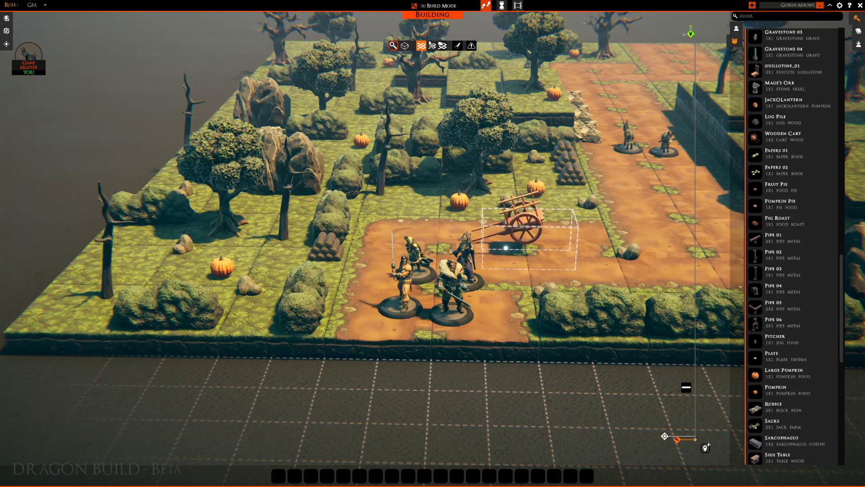
key("r")
key("r")
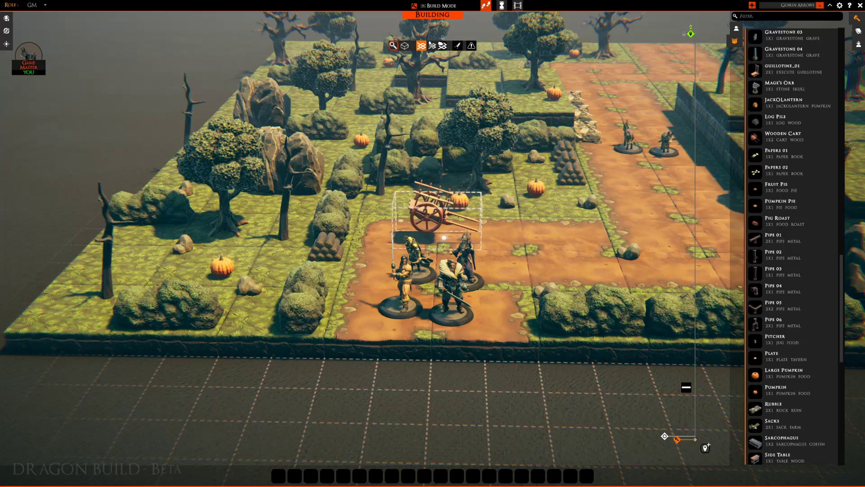
left_click(500, 250)
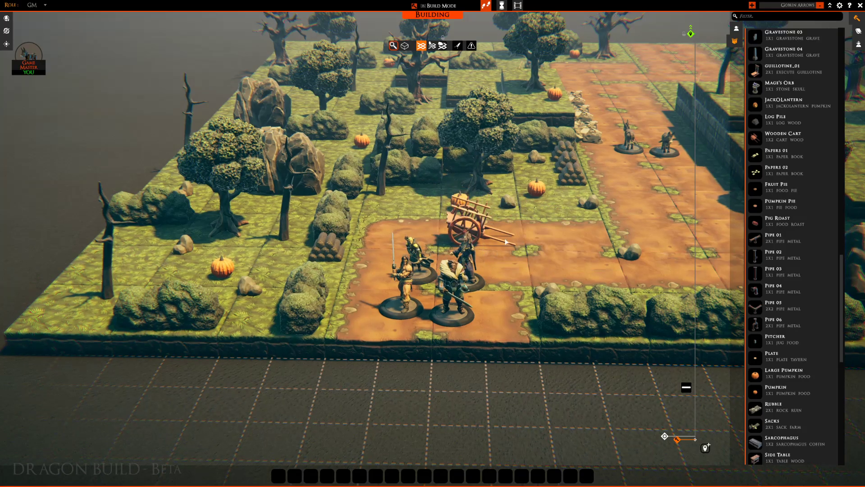
Delete the Wooden Cart behind the heroes
scroll(491, 241, "up", 5)
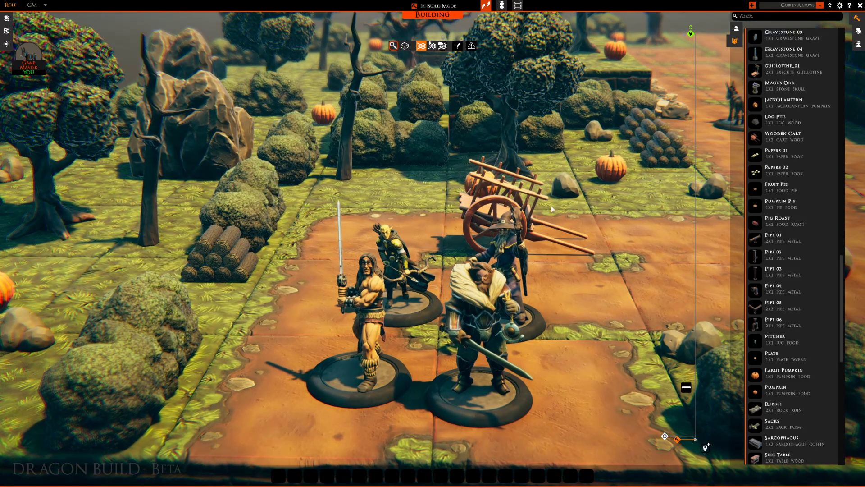
key("d")
key("a")
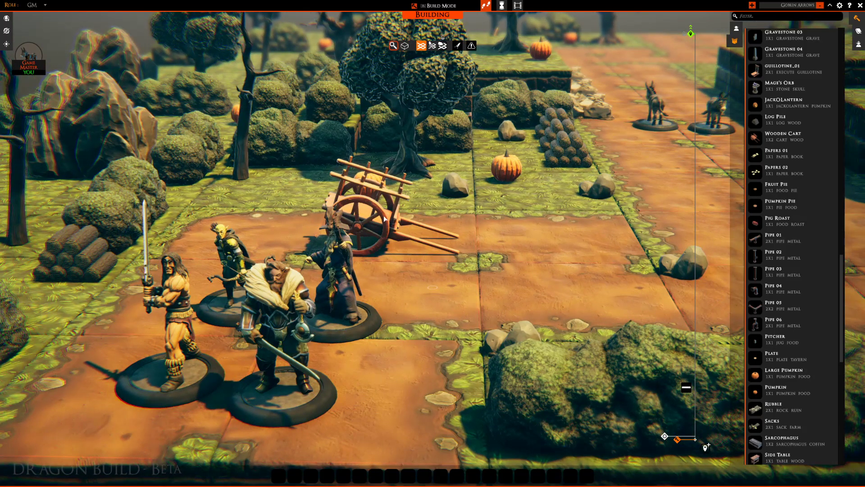
left_click(384, 218)
key("Delete")
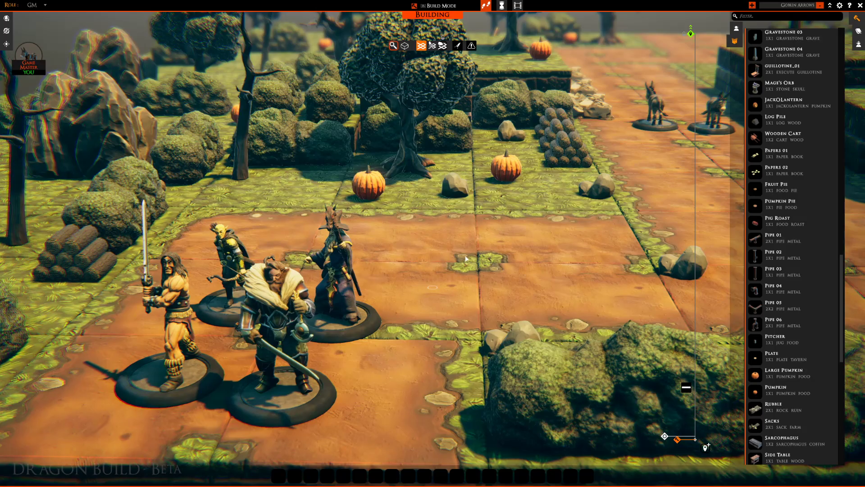
scroll(465, 259, "down", 10)
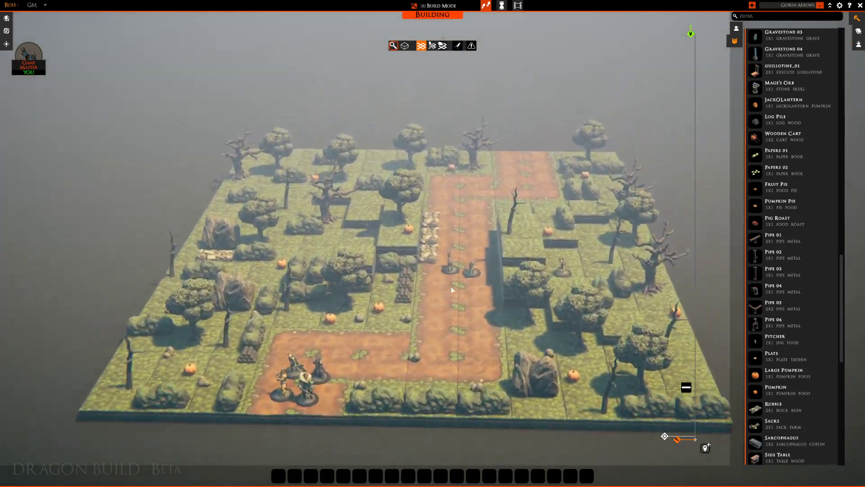
key("d")
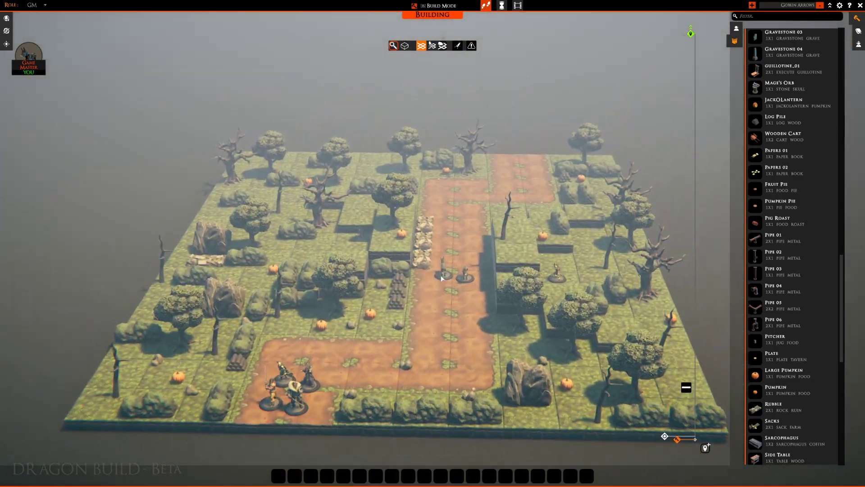
key("s")
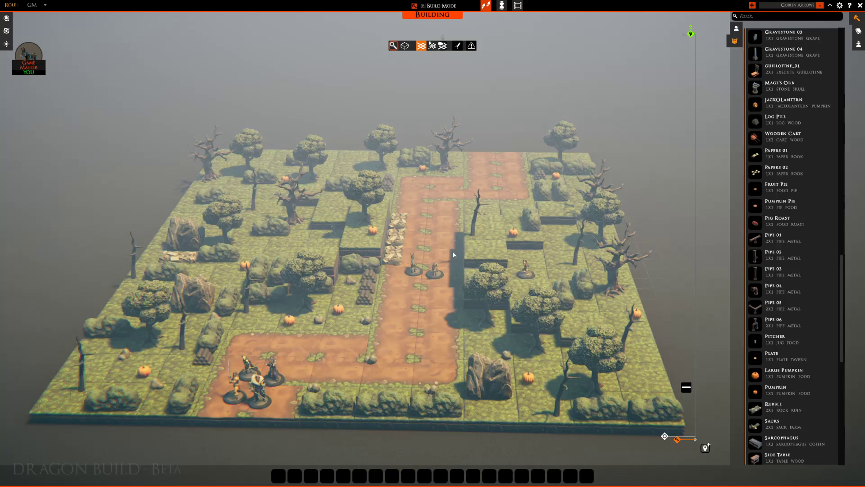
Rename the board as Goblin Ambush
left_click(817, 7)
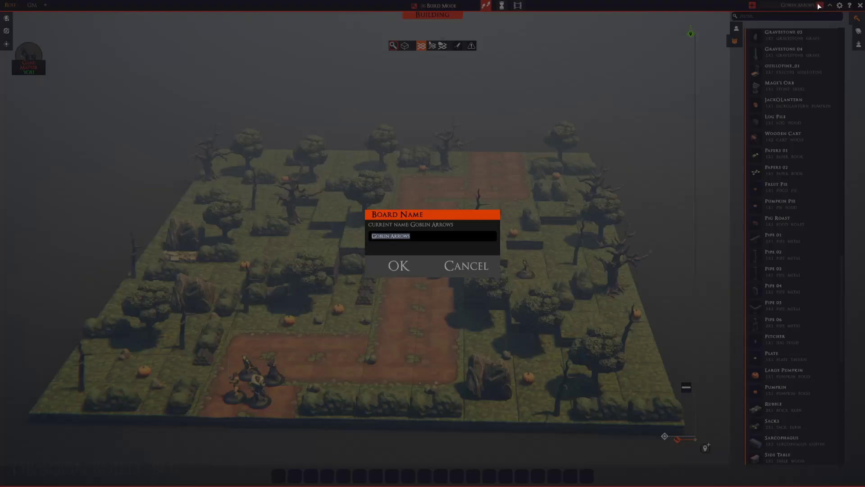
left_click(453, 234)
key("BackSpace")
key("BackSpace")
key("BackSpace")
key("BackSpace")
key("BackSpace")
type("mbush")
left_click(399, 266)
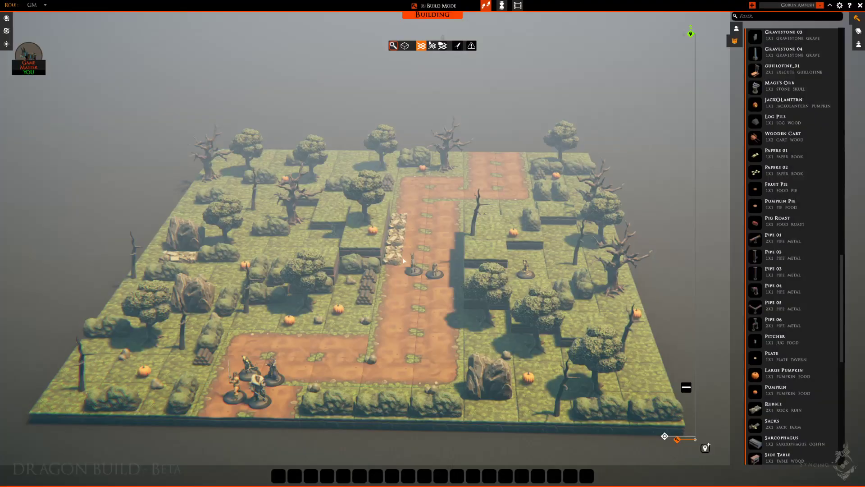